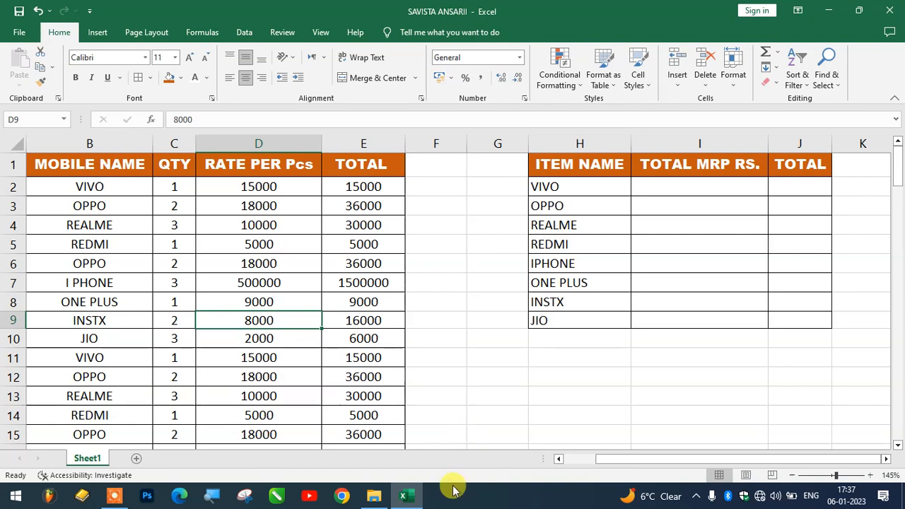
Step: Review the mobile name, quantity, rate and total columns of the sales table
click(126, 140)
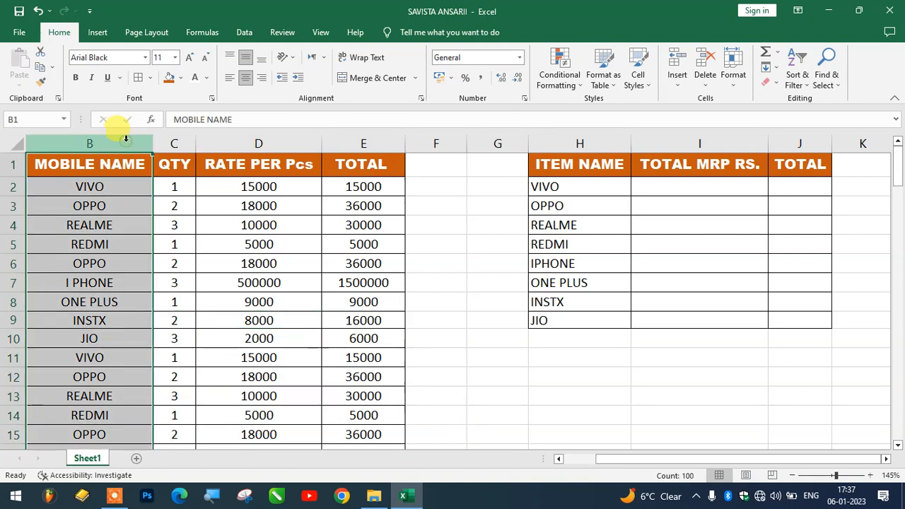
click(164, 140)
click(267, 139)
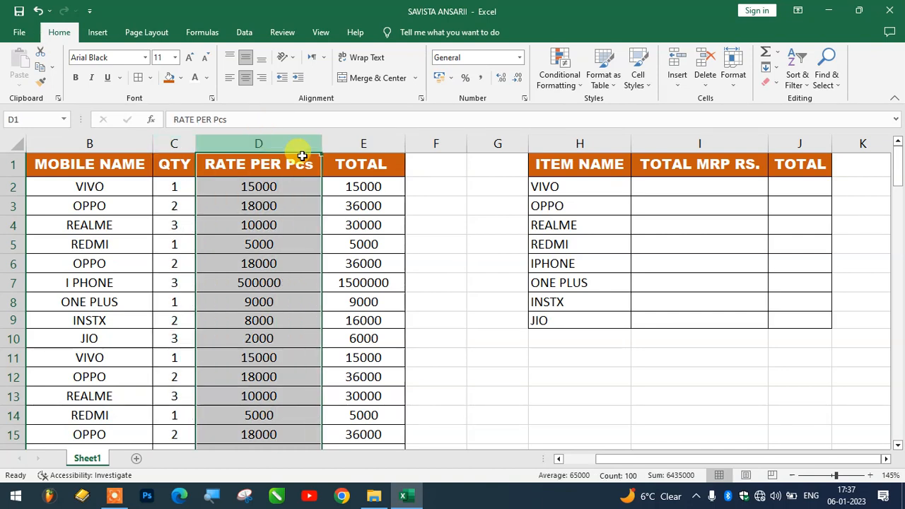
click(385, 142)
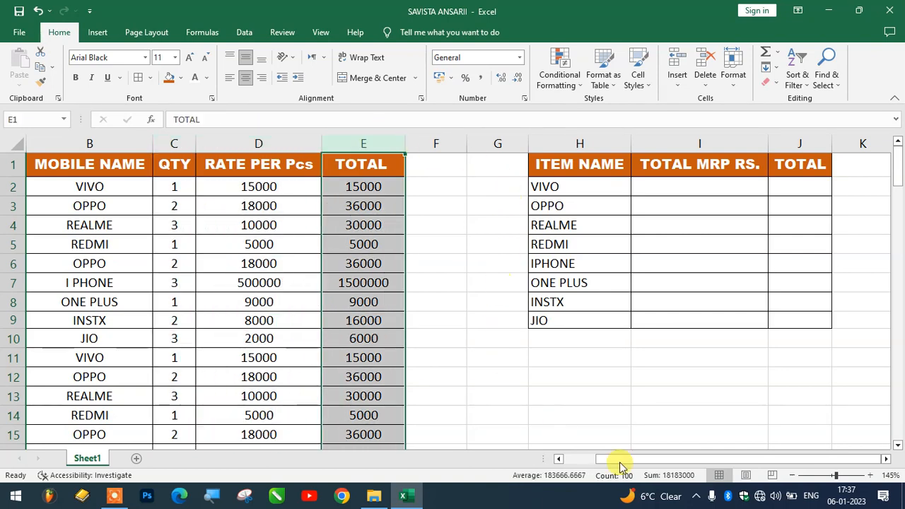
drag(650, 460, 597, 458)
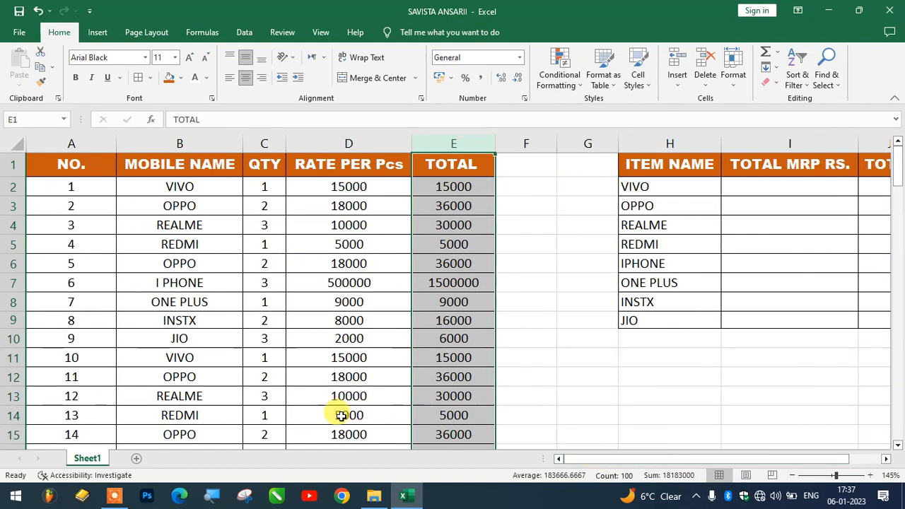
click(179, 338)
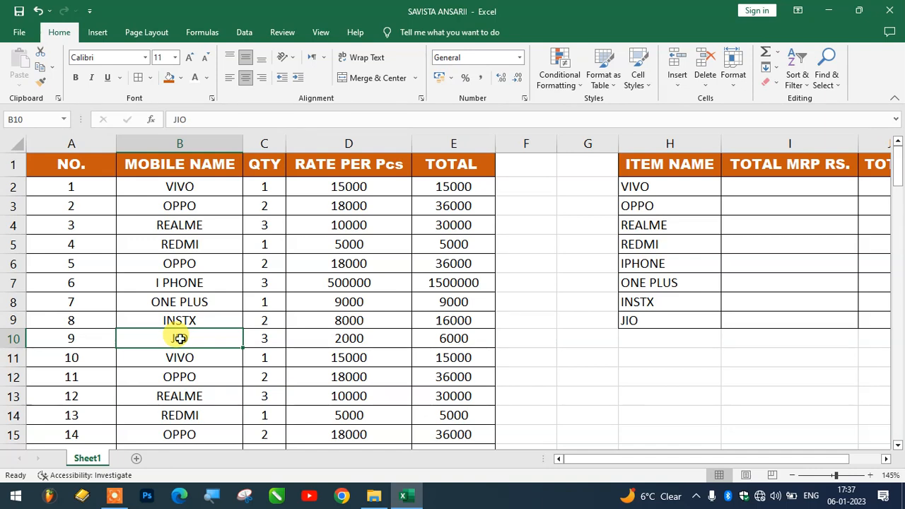
click(230, 286)
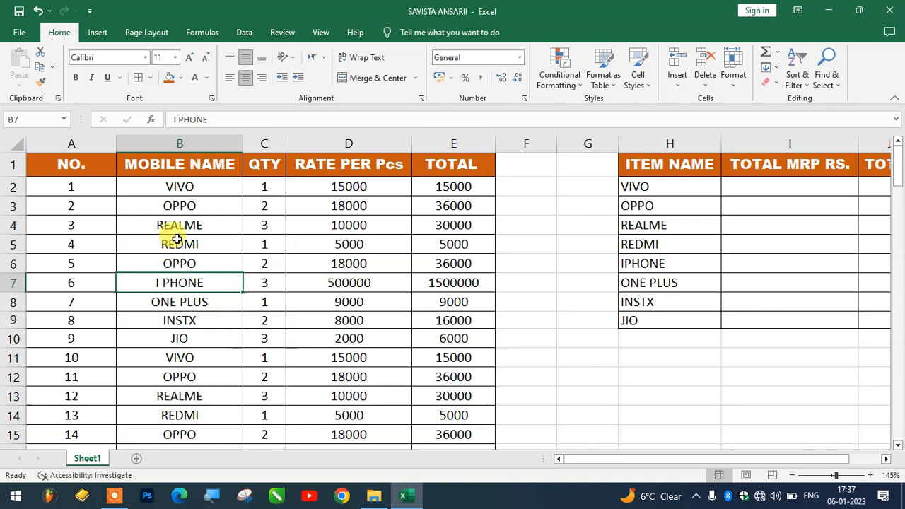
Step: Examine the quantity, rate per piece and total in the first VIVO and OPPO rows
click(181, 186)
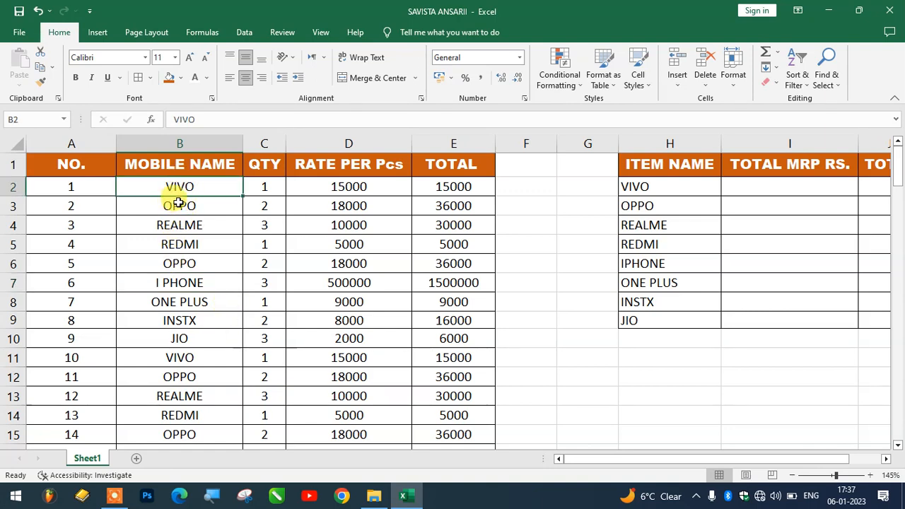
click(259, 187)
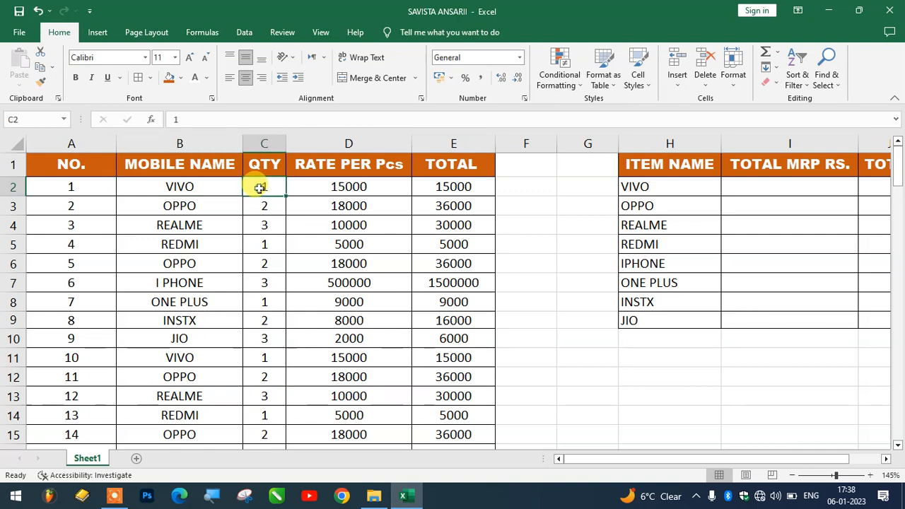
click(345, 188)
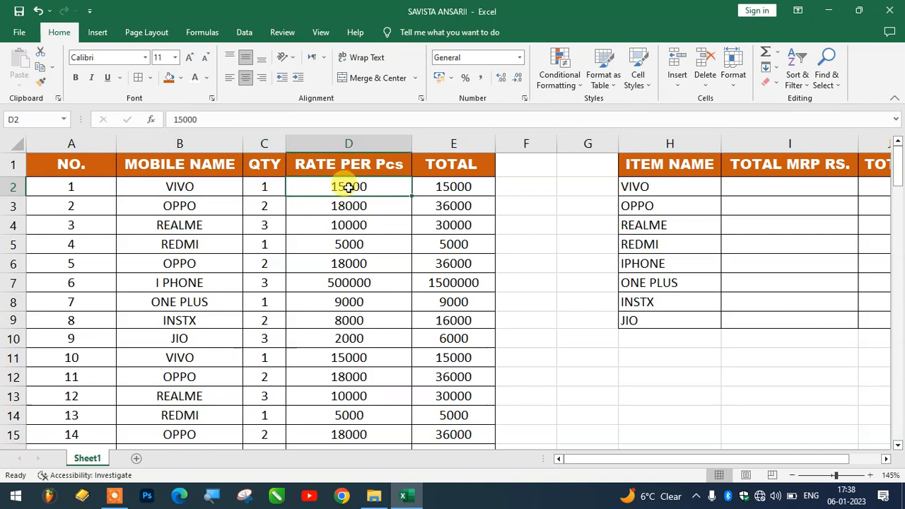
click(460, 184)
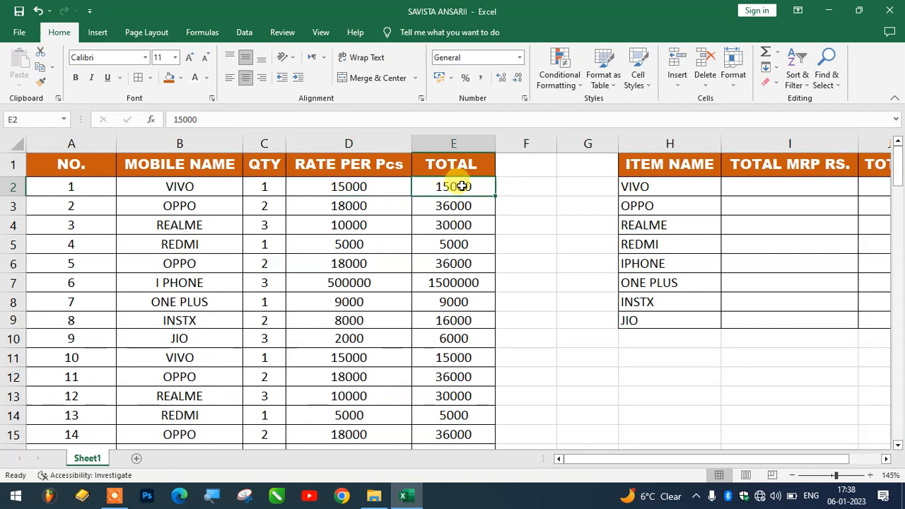
click(149, 207)
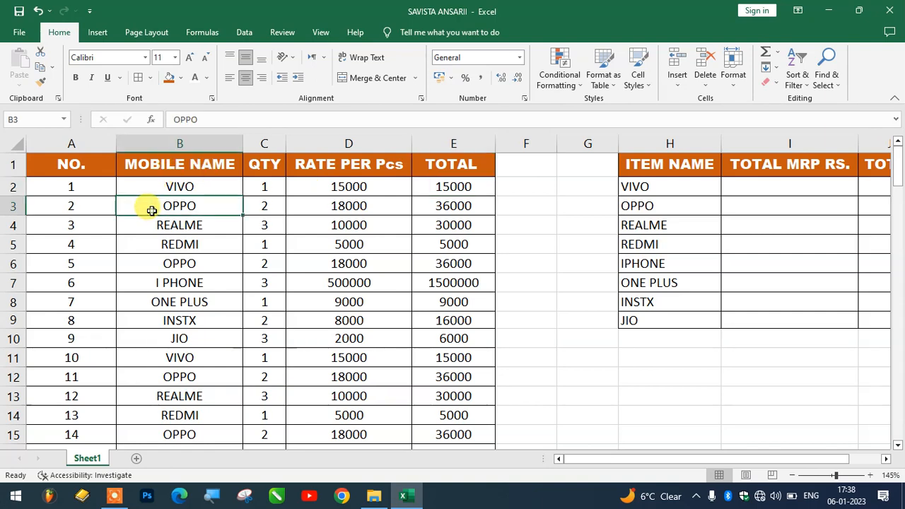
click(281, 205)
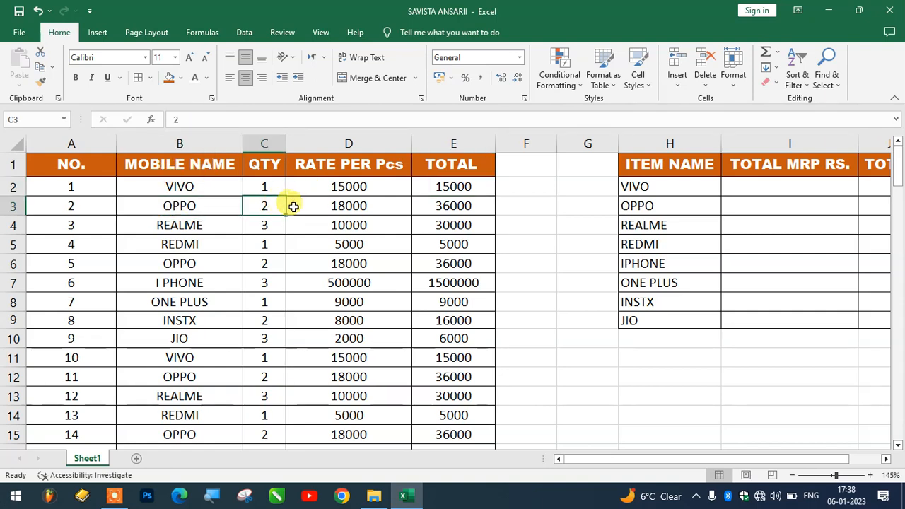
click(330, 206)
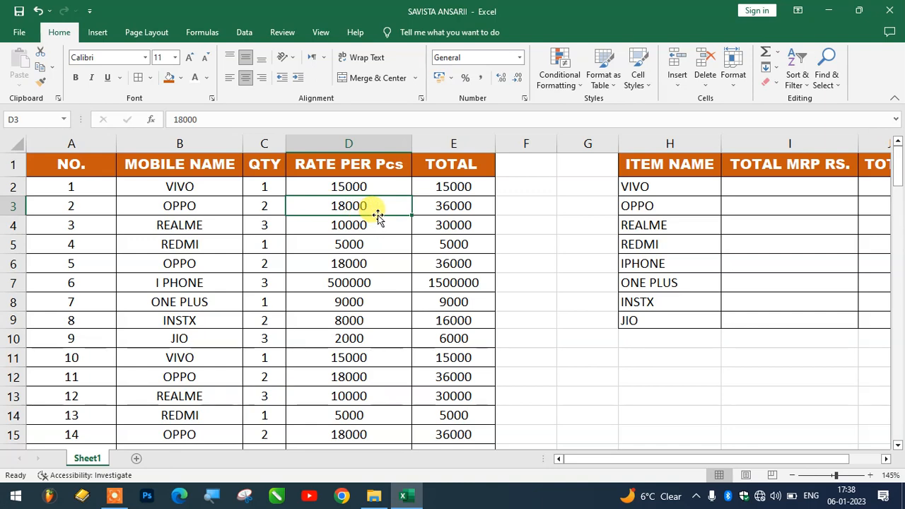
click(441, 204)
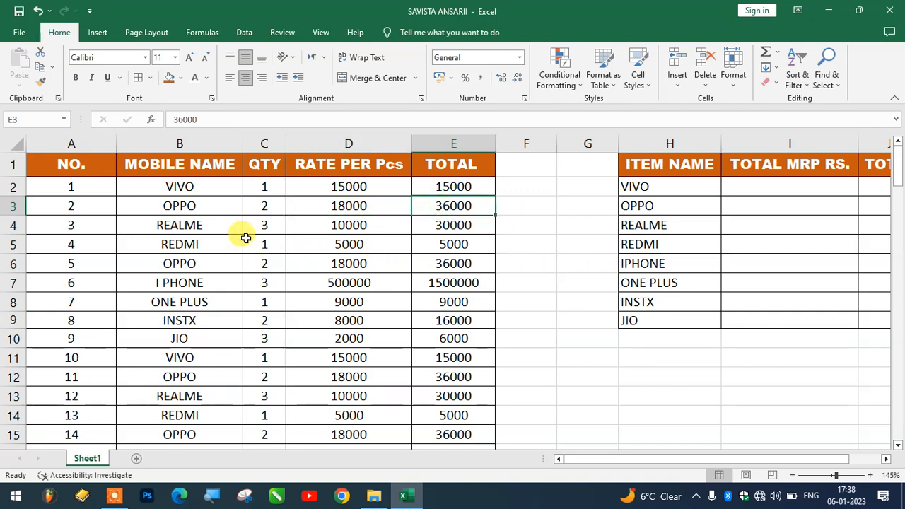
Step: Set the quantity of the first VIVO row in C2 to 2 and check its total in E2
click(261, 191)
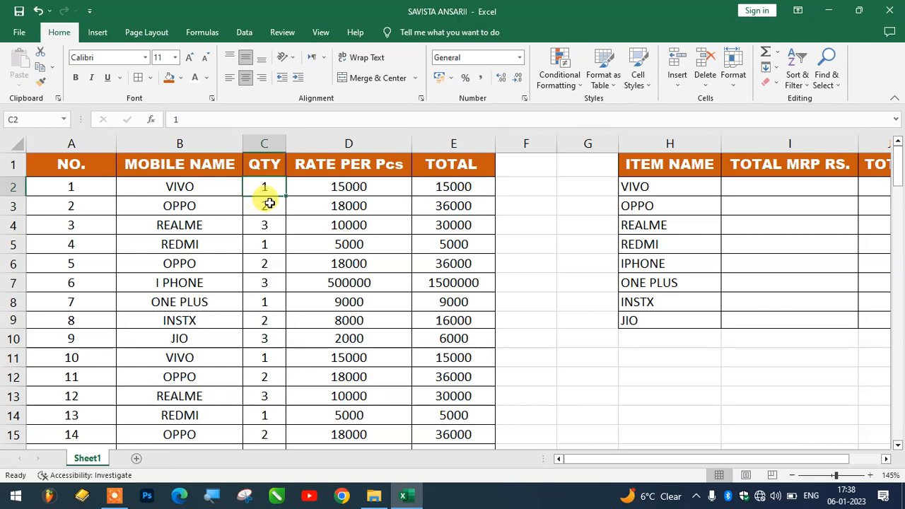
text(2)
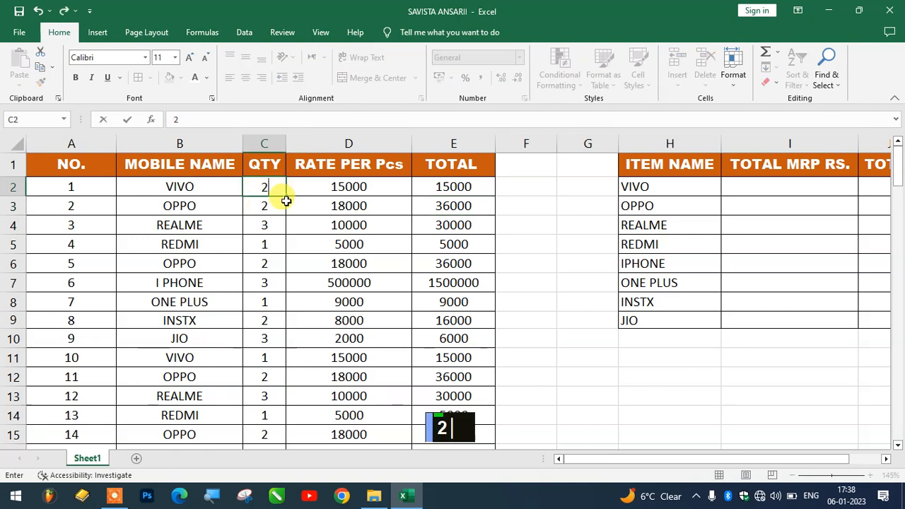
key(Return)
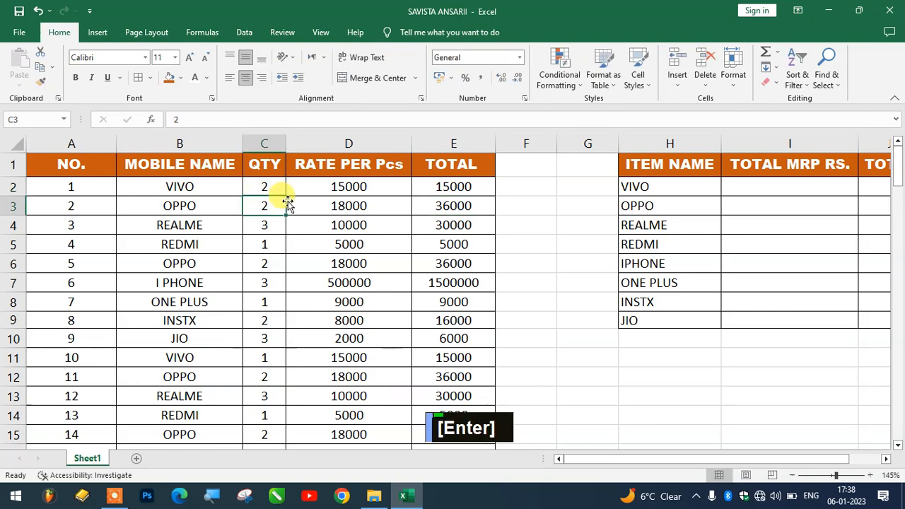
click(460, 187)
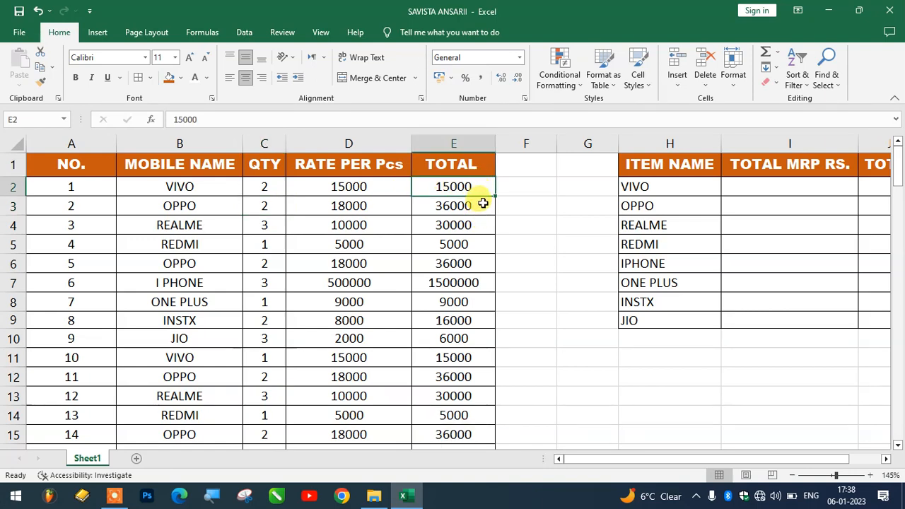
Step: Clear all rate per piece and total values in D2:E100, keeping the column headers
click(539, 223)
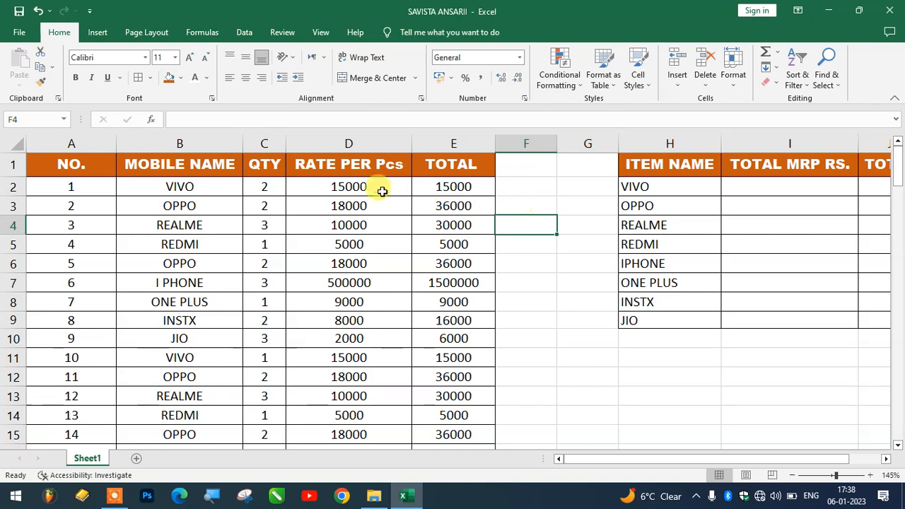
drag(355, 182, 440, 196)
key(shift+Down)
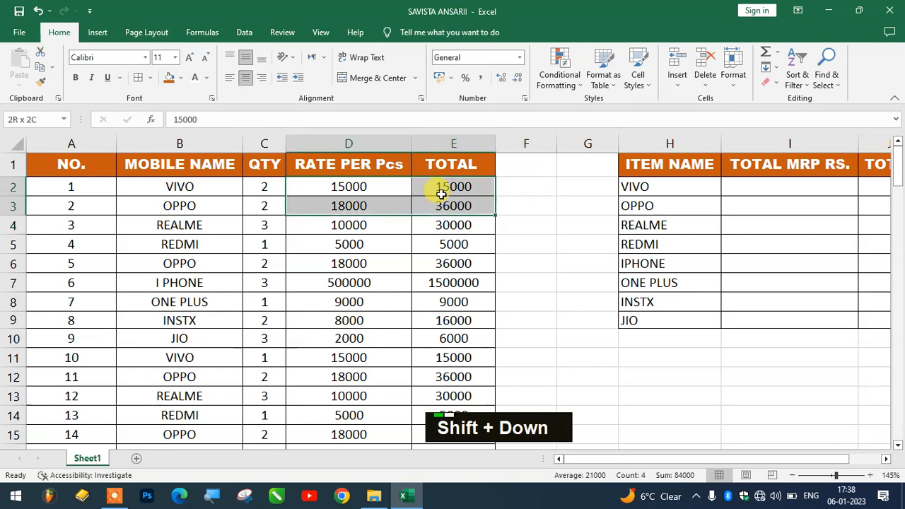
key(ctrl+shift+Down)
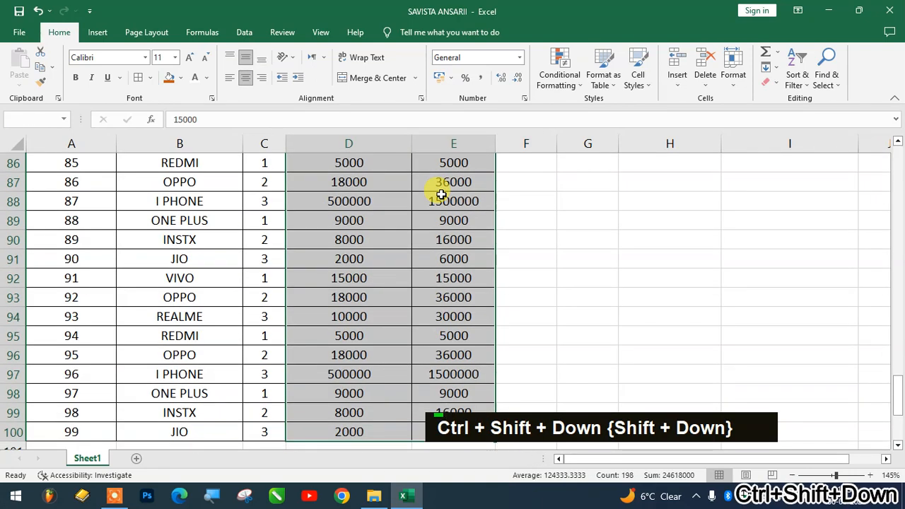
key(Delete)
scroll(389, 186, up, 20)
click(347, 197)
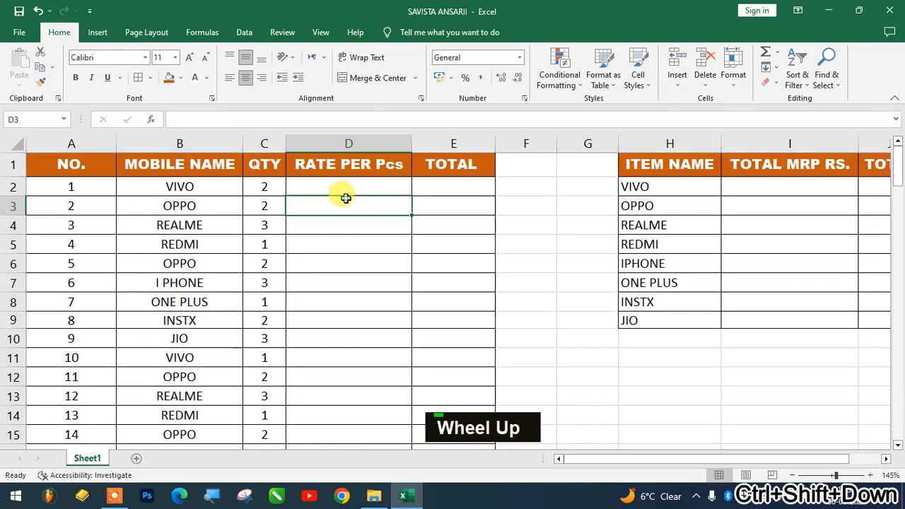
click(438, 258)
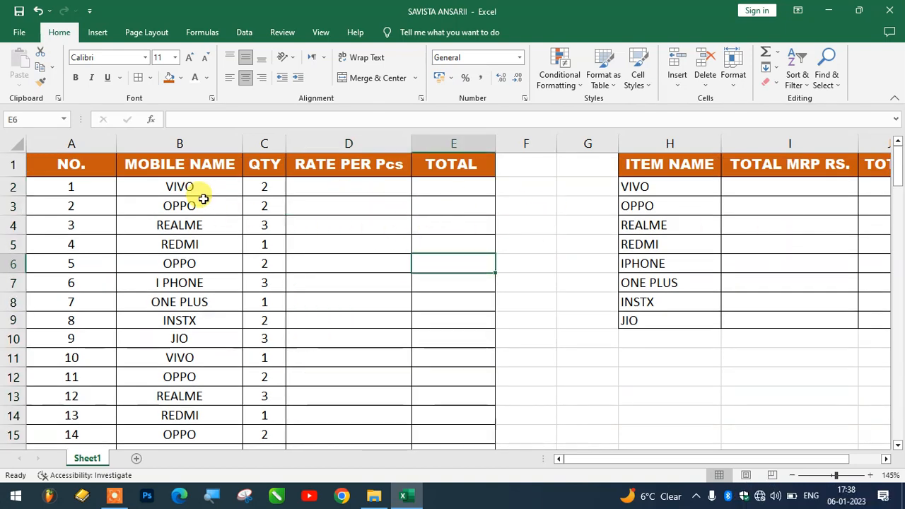
Step: Enter 15000 as the rate per piece for the first VIVO row in D2
click(343, 186)
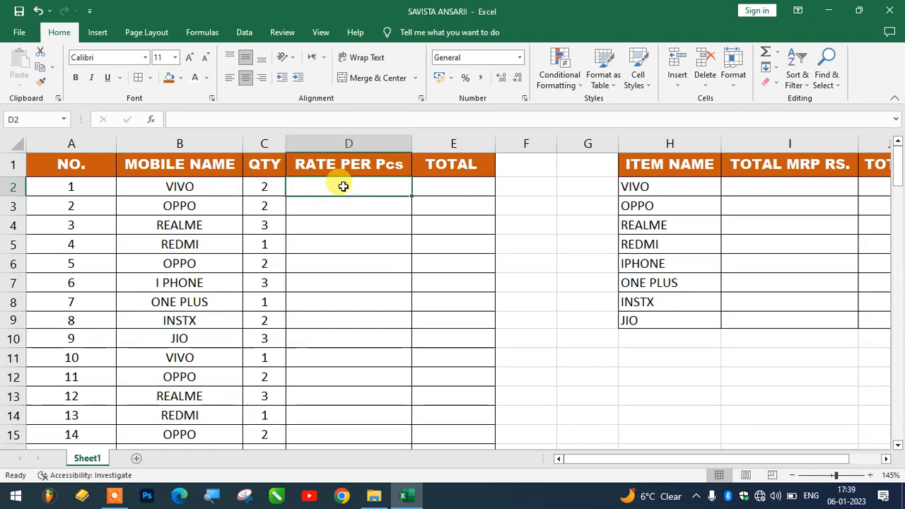
text(1)
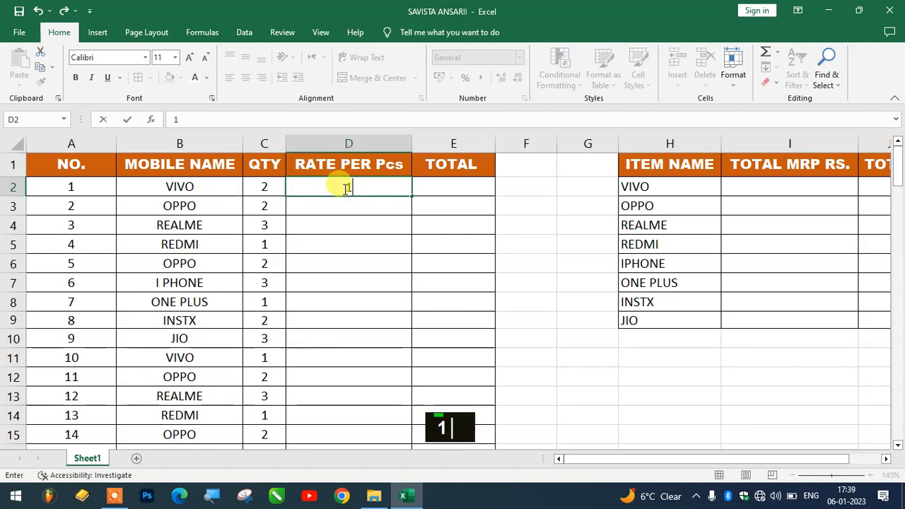
text(5000)
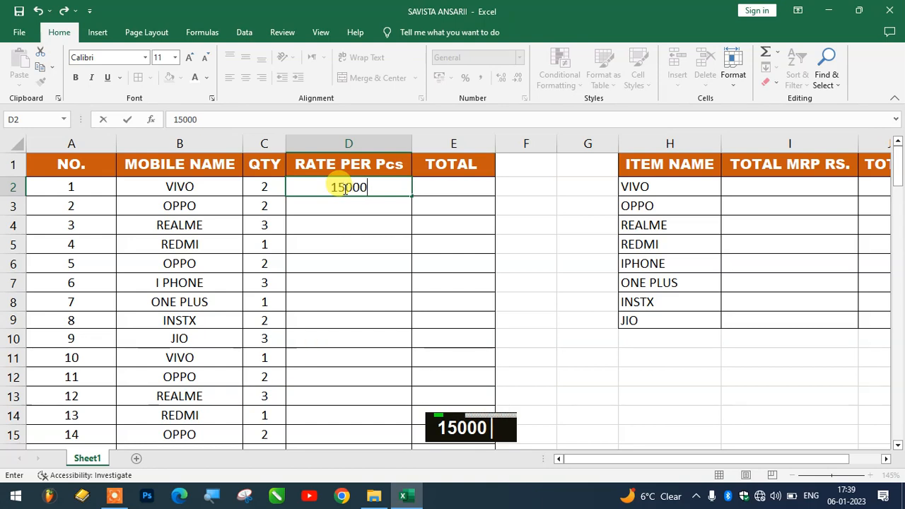
click(428, 209)
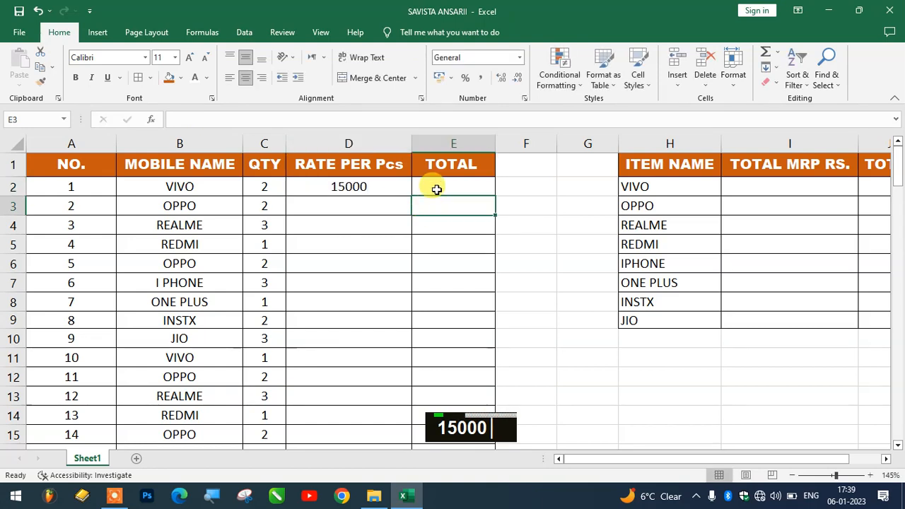
Step: Enter the formula =C2*D2 in E2 to multiply the first VIVO row's quantity by its rate per piece
click(434, 188)
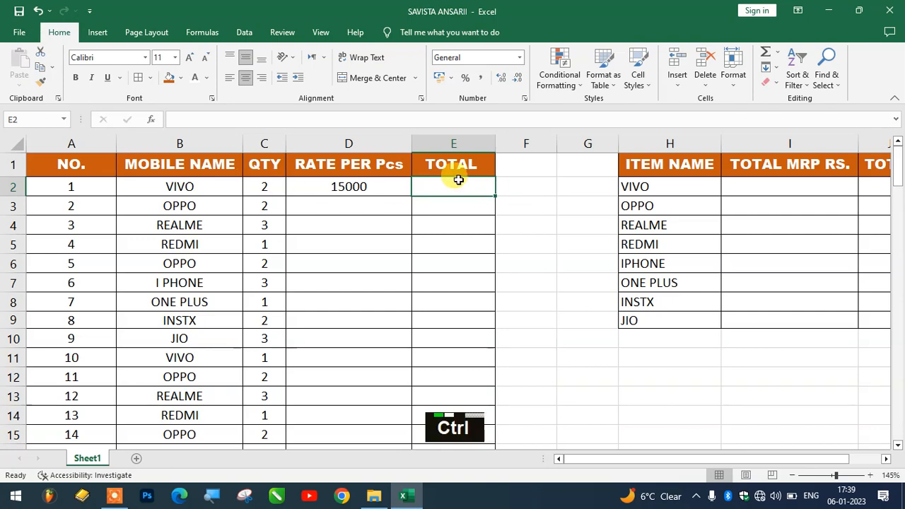
scroll(458, 177, up, 3)
scroll(445, 202, up, 1)
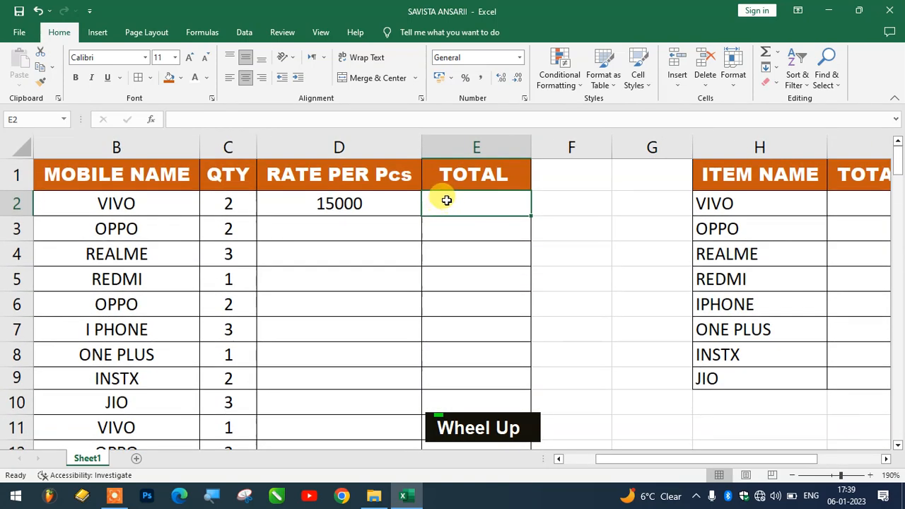
key(BackSpace)
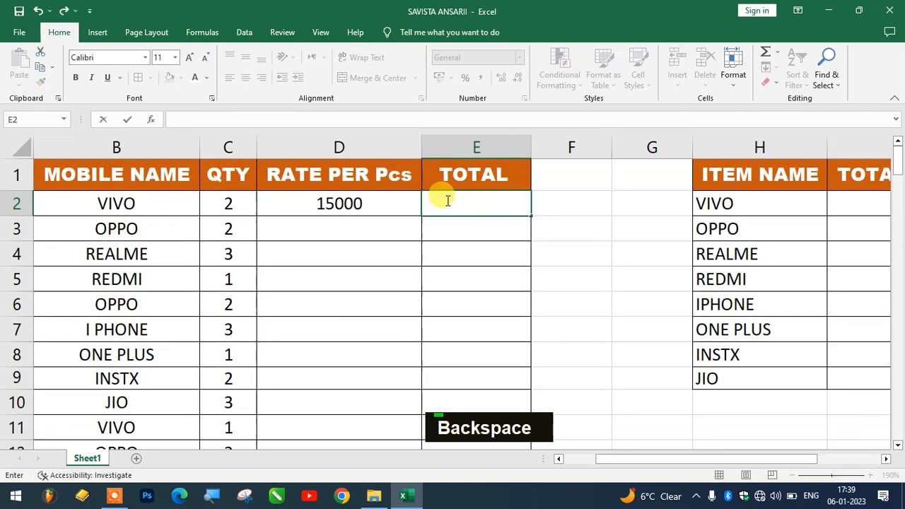
key(BackSpace)
key(BackSpace)
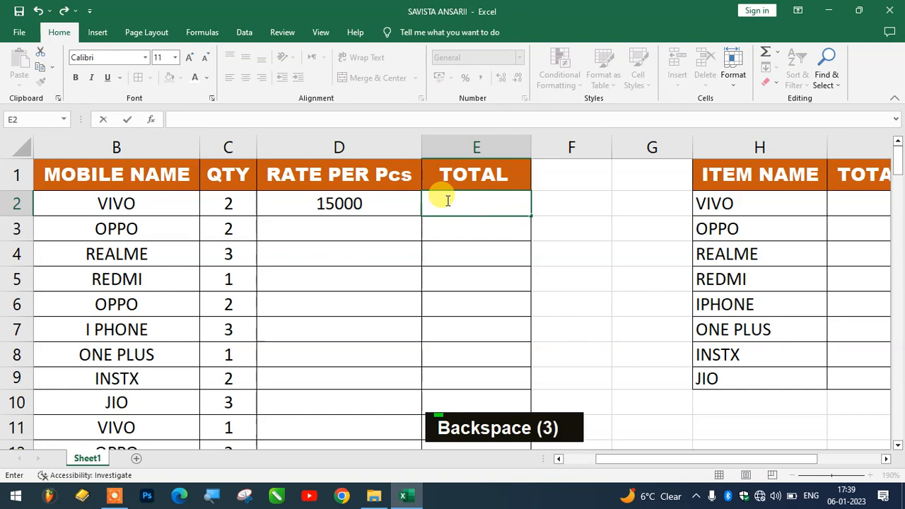
text(=)
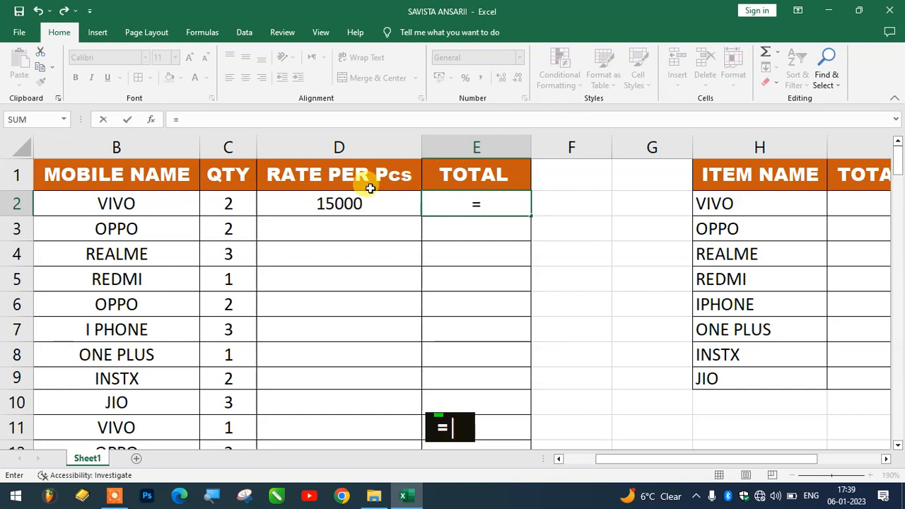
click(223, 202)
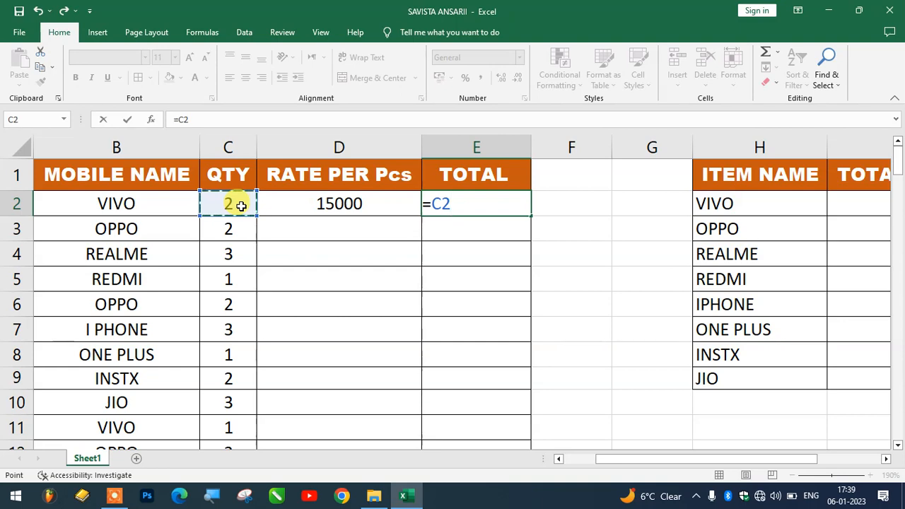
text(*)
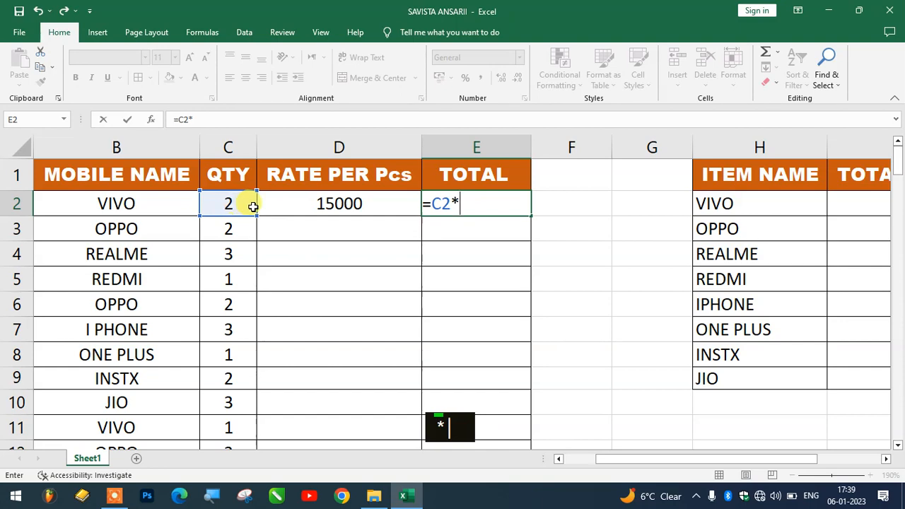
click(347, 204)
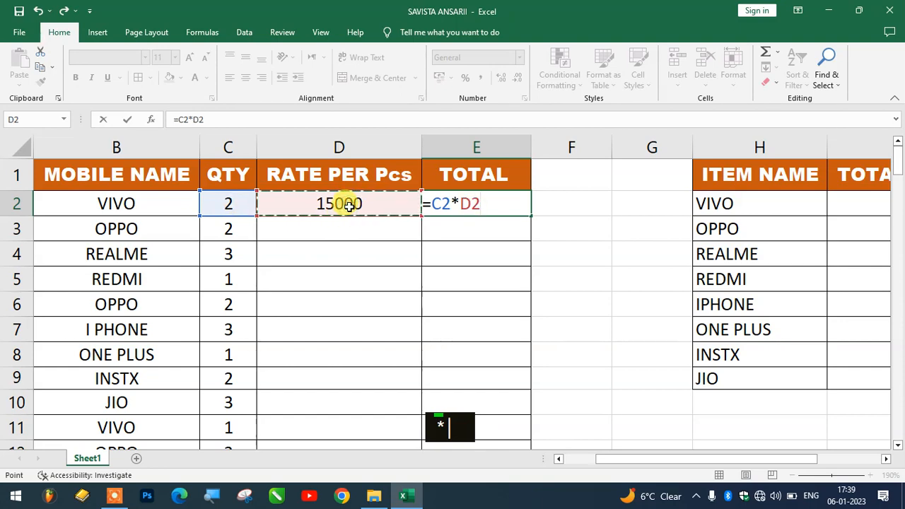
key(Return)
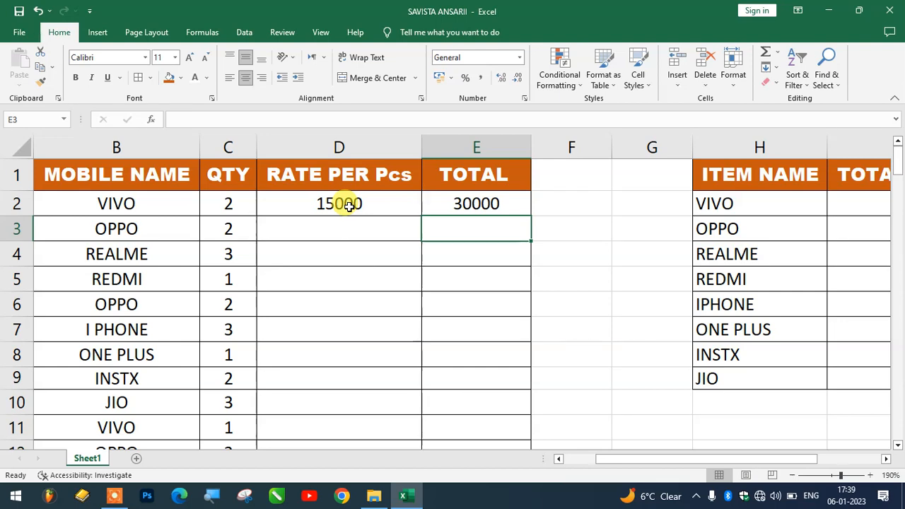
Step: Enter 14000 as the rate per piece for the first OPPO row in D3
key(Left)
key(Left)
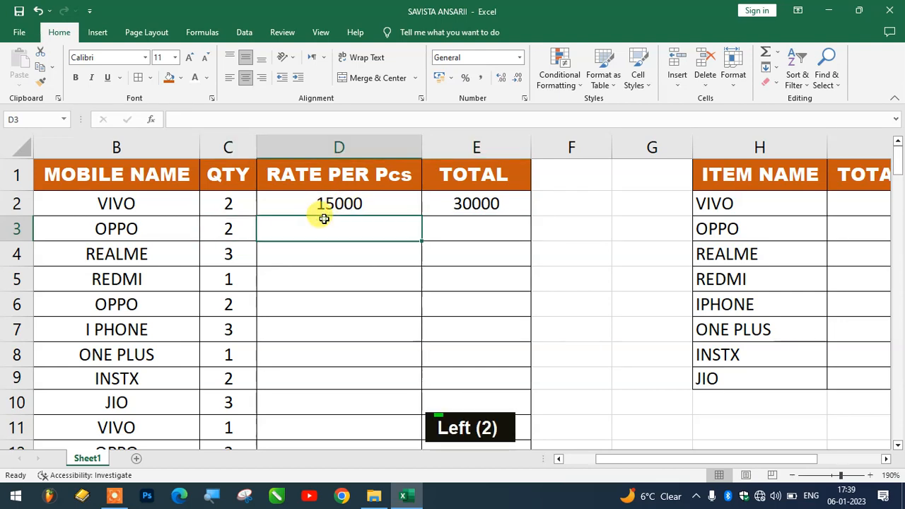
click(323, 218)
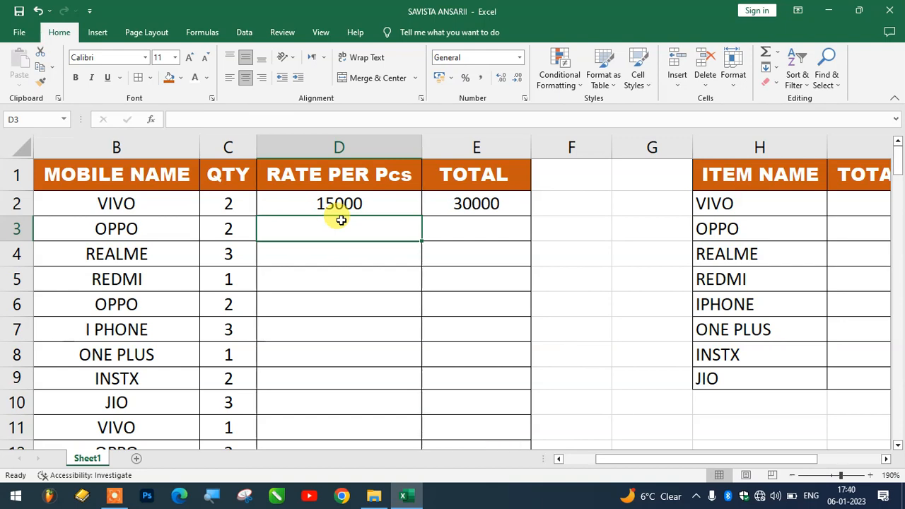
text(14000)
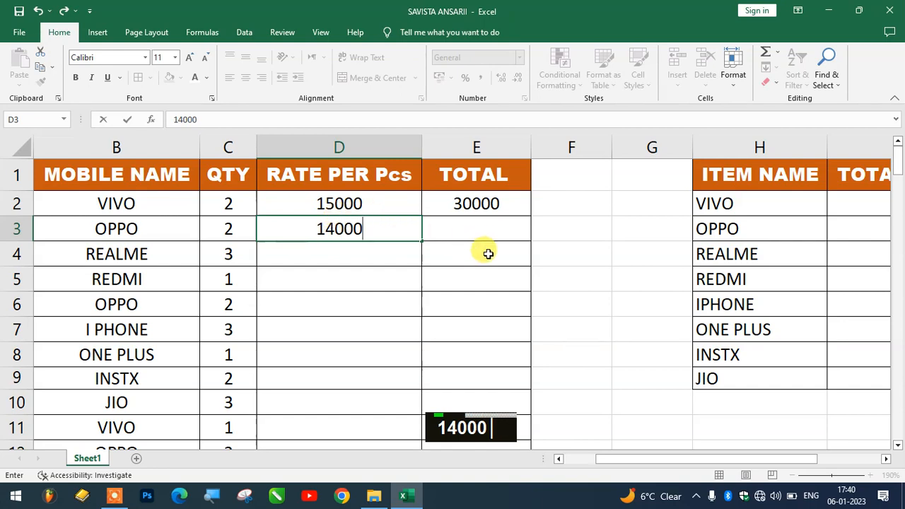
click(482, 227)
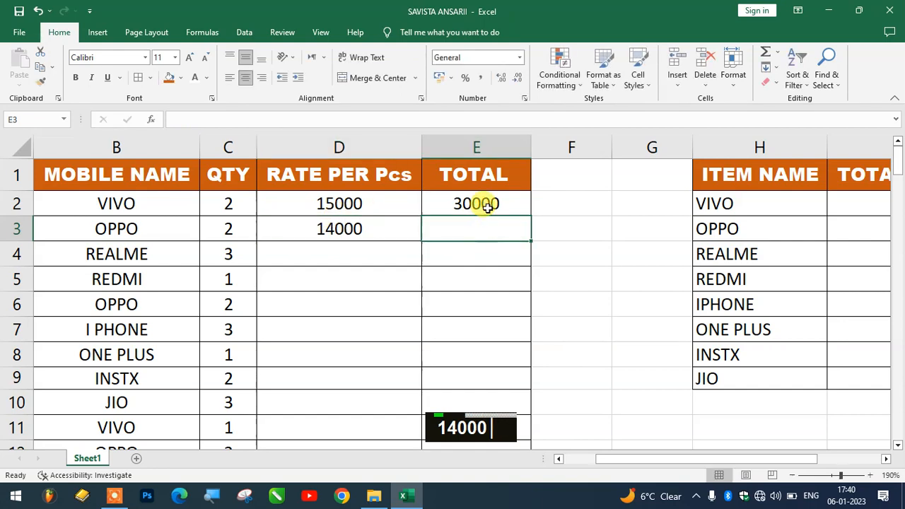
Step: Fill the total formula from E2 down through E100
click(477, 204)
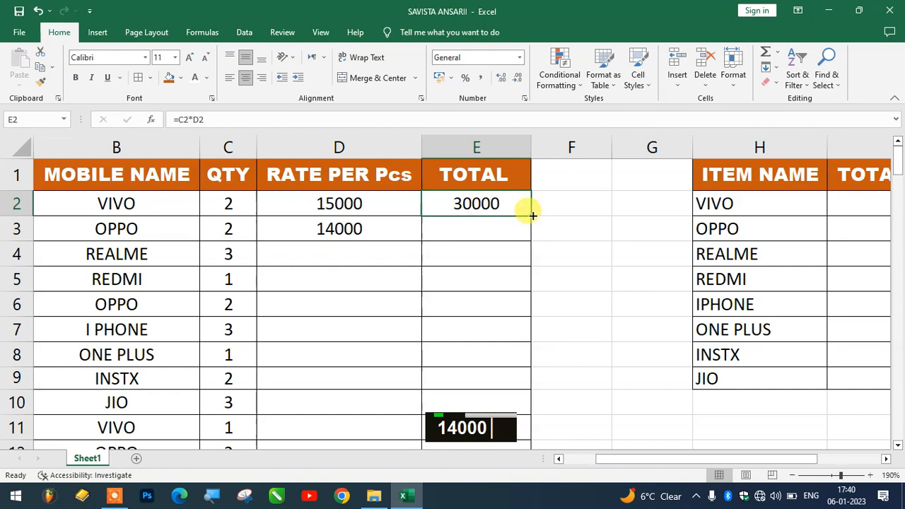
drag(531, 216, 515, 374)
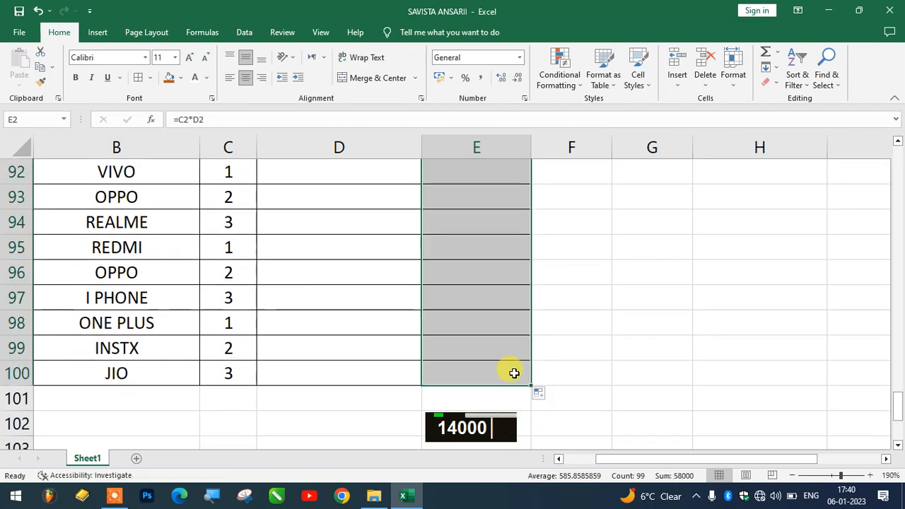
scroll(513, 373, up, 16)
scroll(514, 374, up, 14)
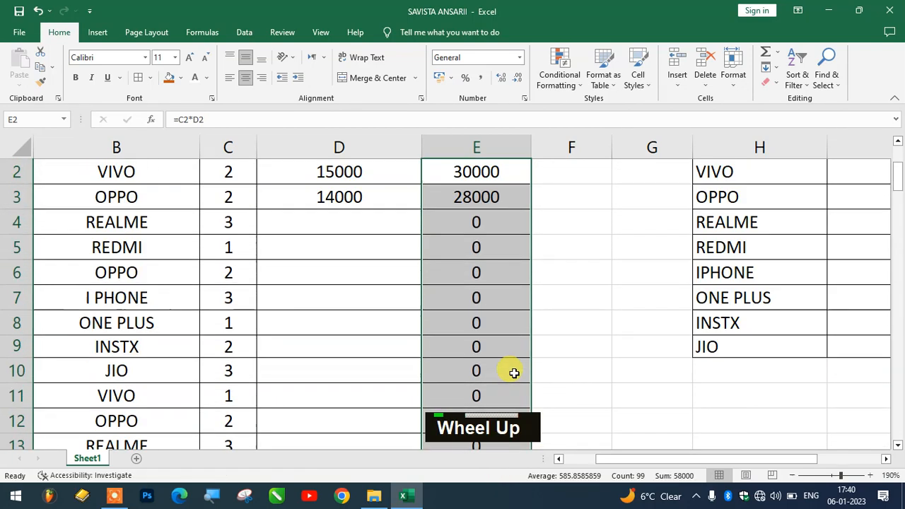
Step: Enter 15000 as the rate per piece for the first REALME row in D4 and check its total in E4
click(318, 247)
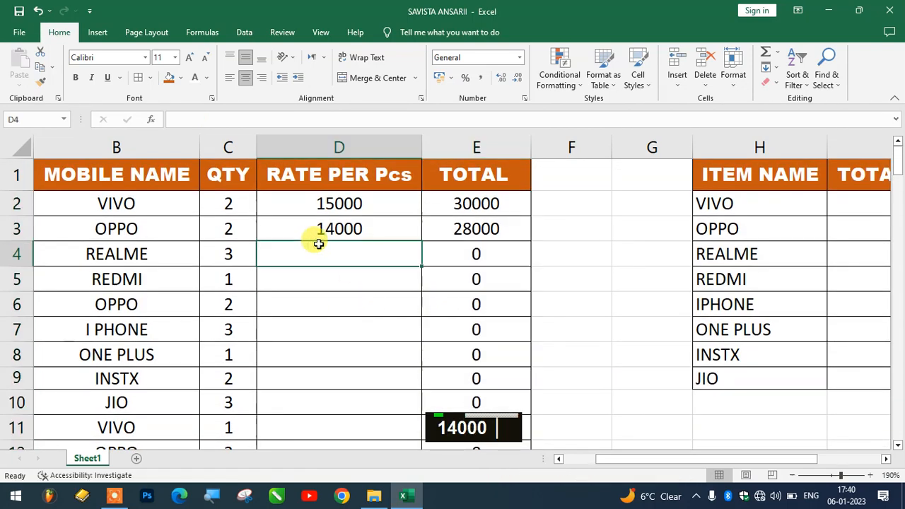
text(150)
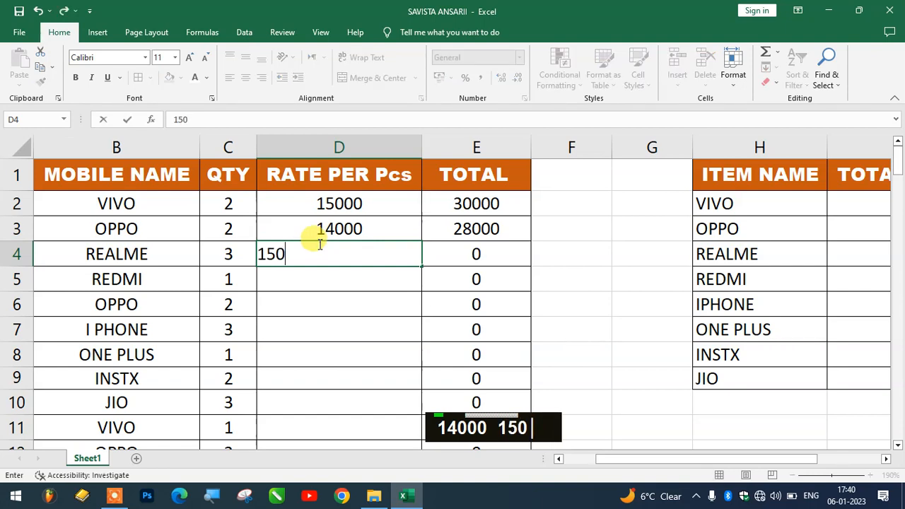
text(00)
key(Return)
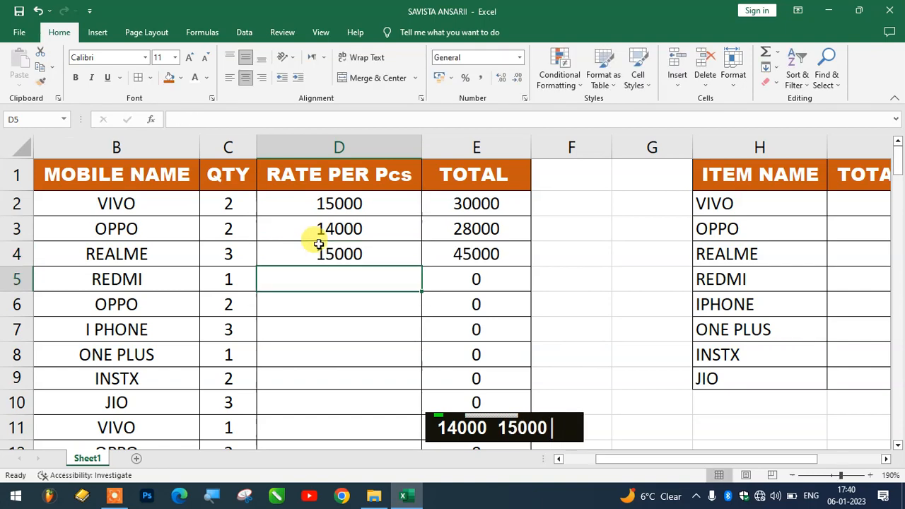
click(229, 279)
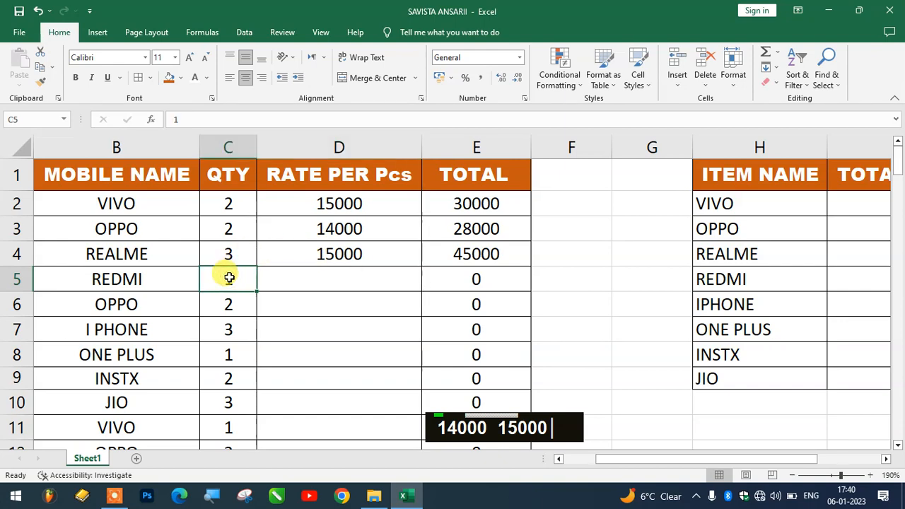
click(290, 253)
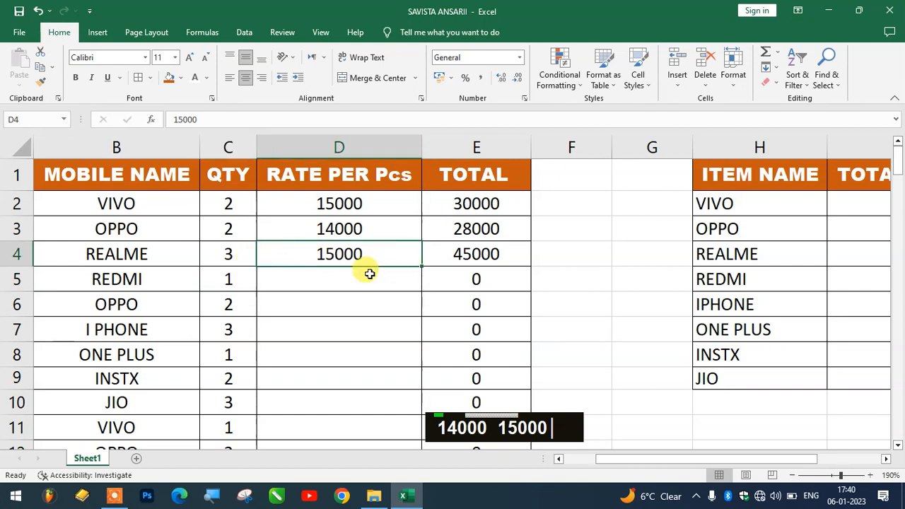
scroll(358, 265, up, 1)
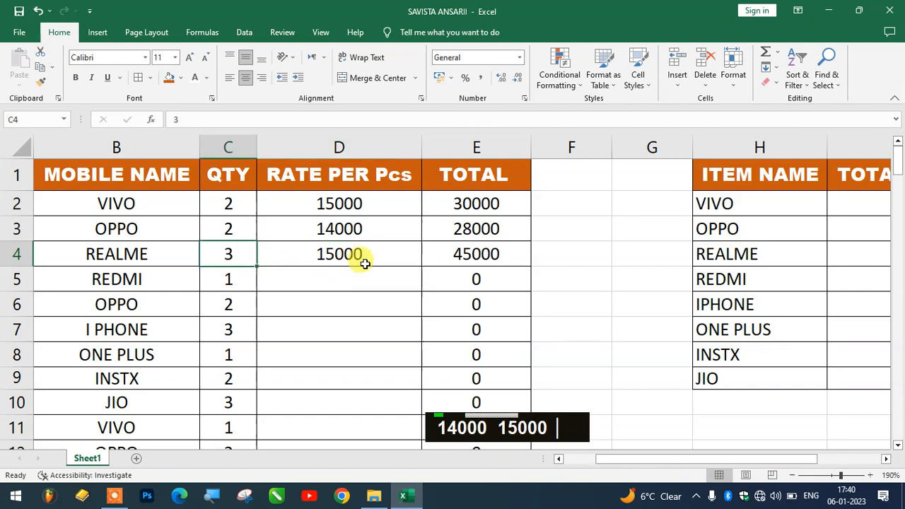
click(476, 251)
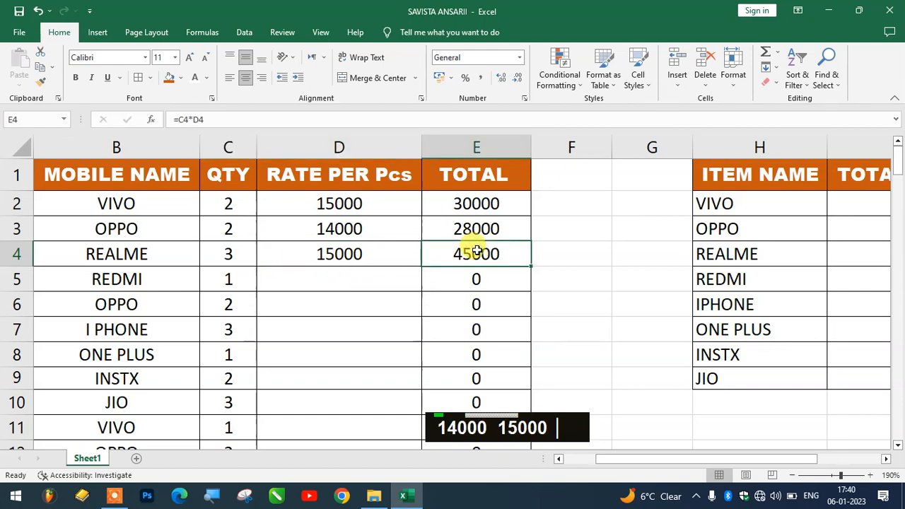
Step: Enter rates per piece of 5000 for REDMI in D5 and 6000 for OPPO in D6
click(339, 255)
double_click(336, 280)
text(5)
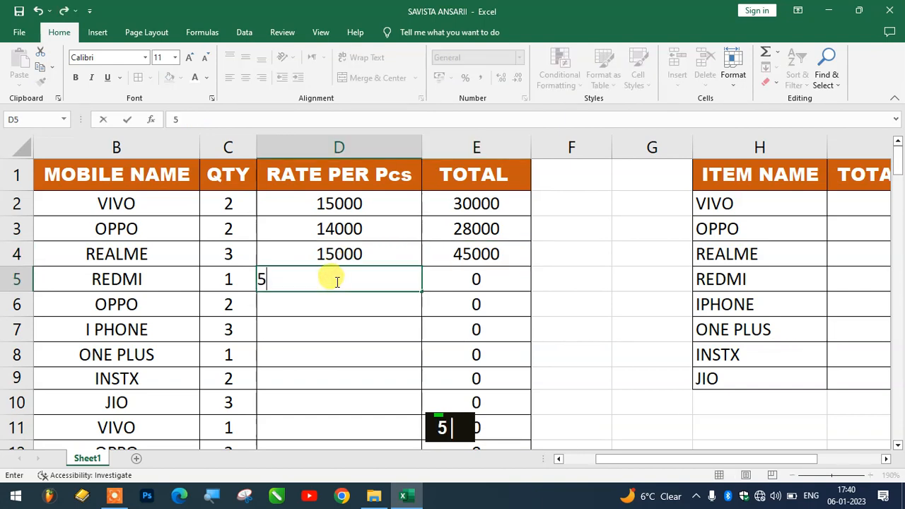
text(000)
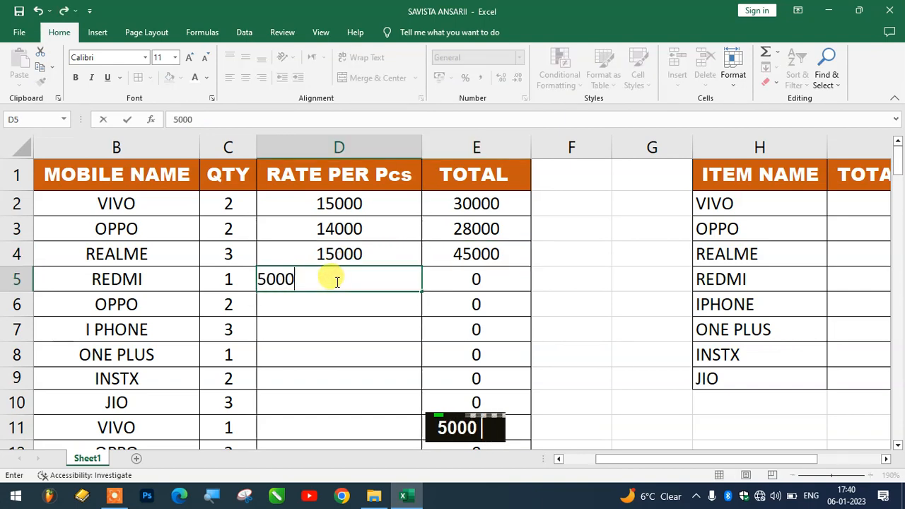
key(Return)
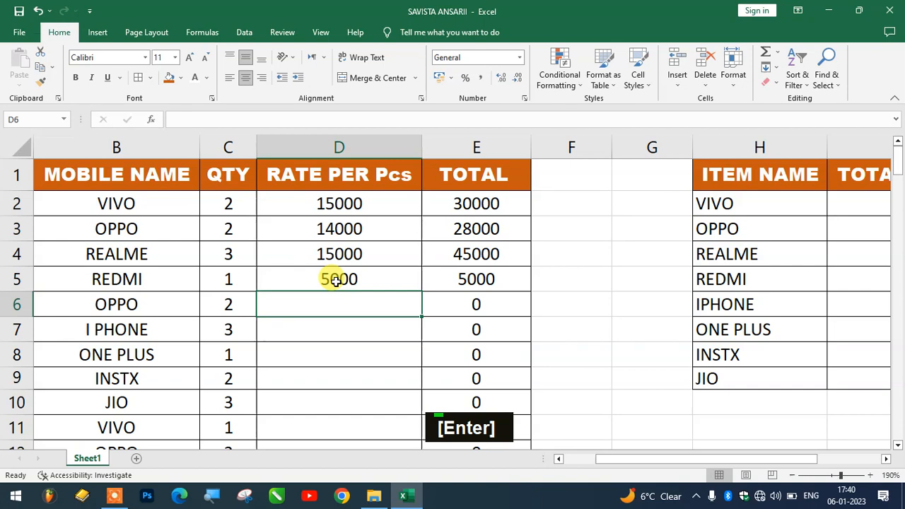
text(6000)
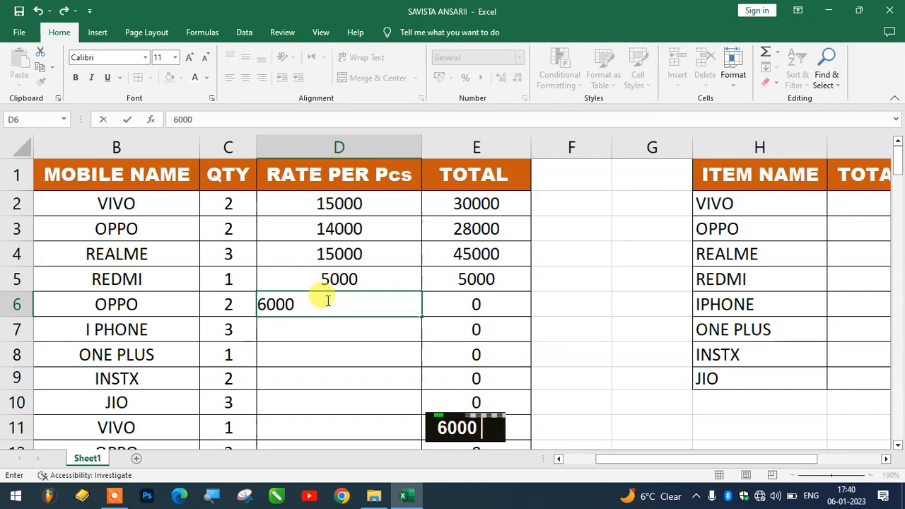
key(Return)
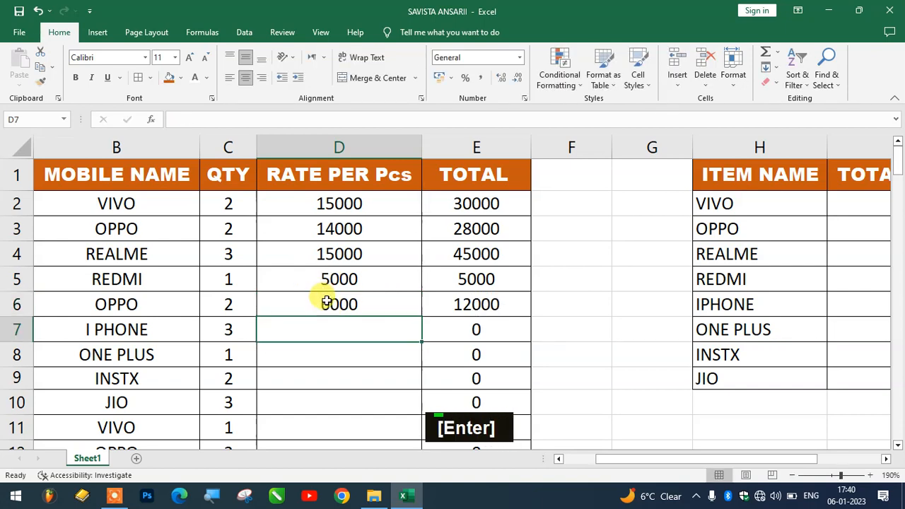
click(471, 294)
Step: Enter 150000 as the rate per piece for the first I PHONE row in D7
click(363, 326)
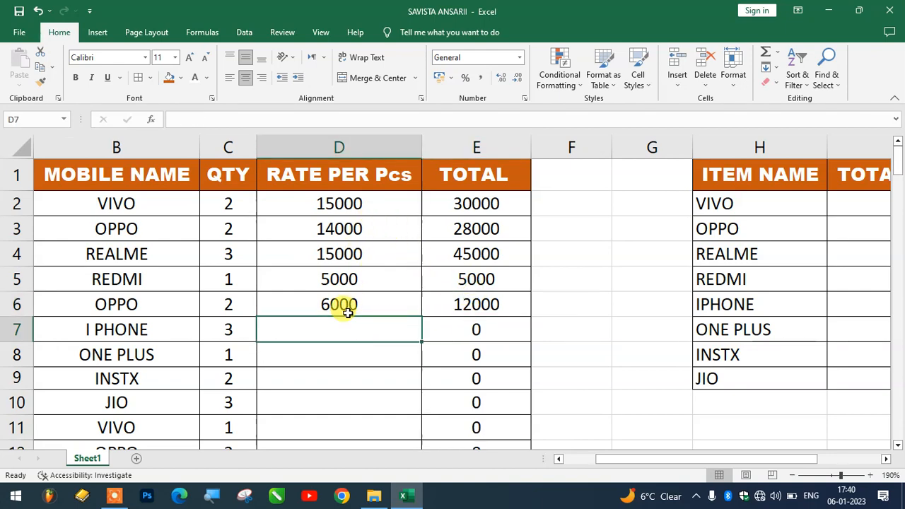
text(1500)
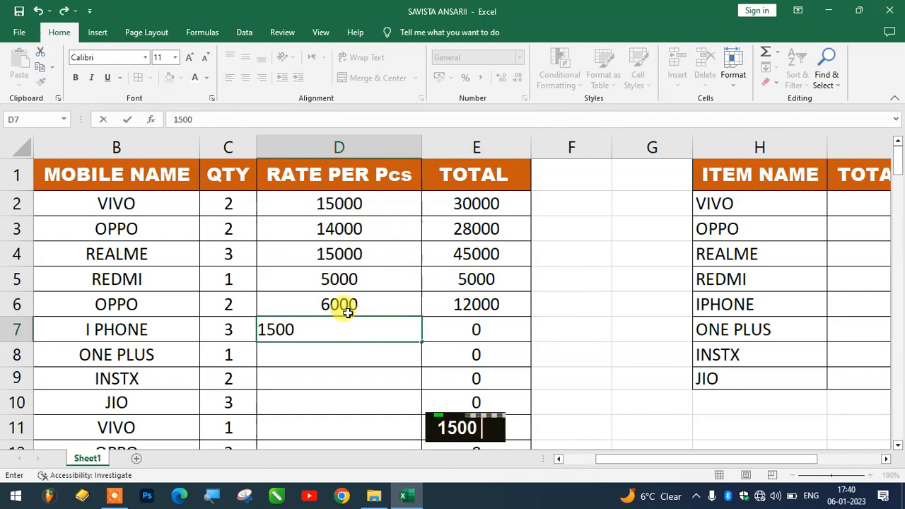
text(0)
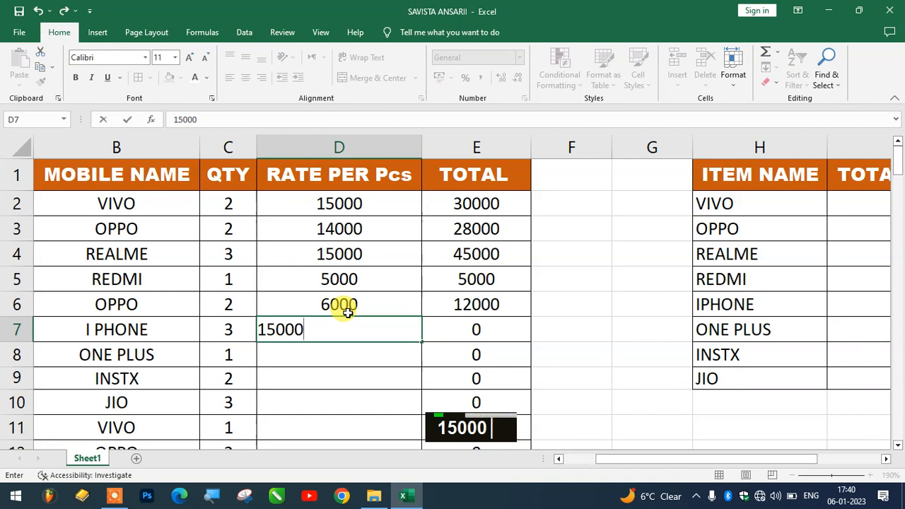
text(0)
key(Return)
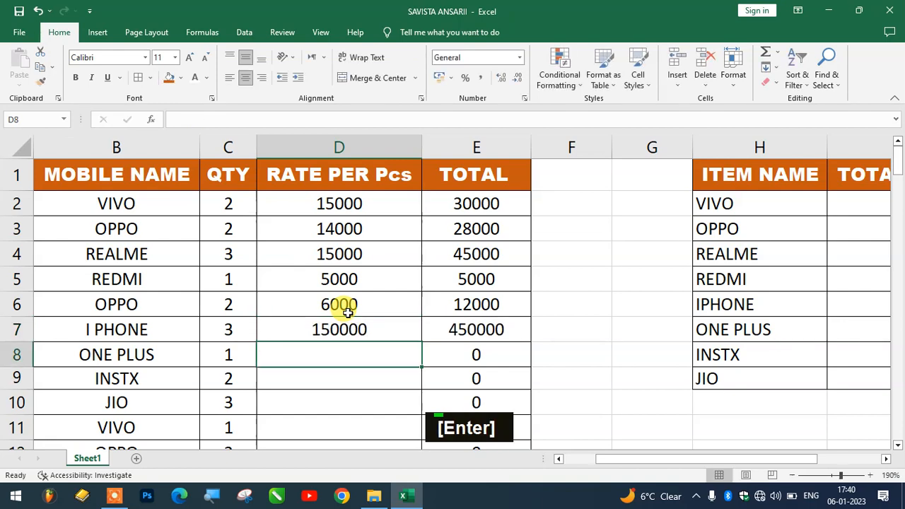
Step: Change the I PHONE rate per piece in D7 to 1500000 and check its total in E7
double_click(346, 330)
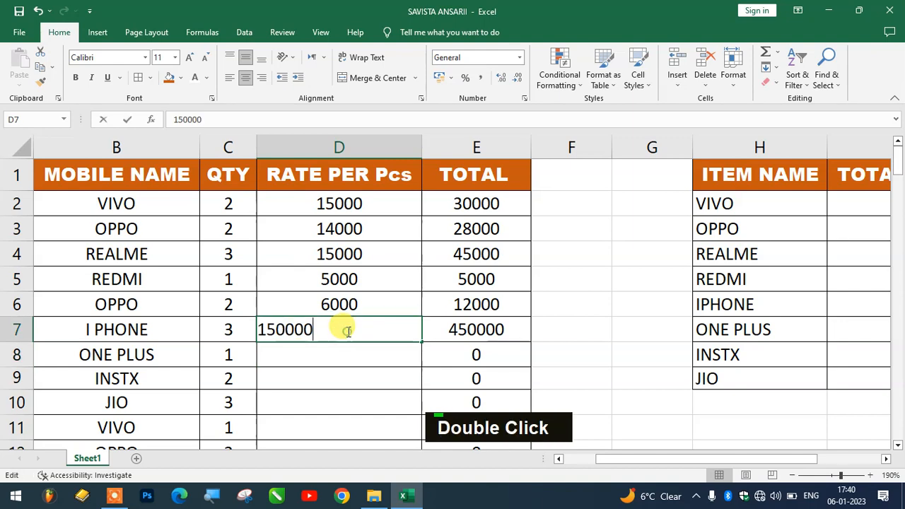
text(0)
key(Return)
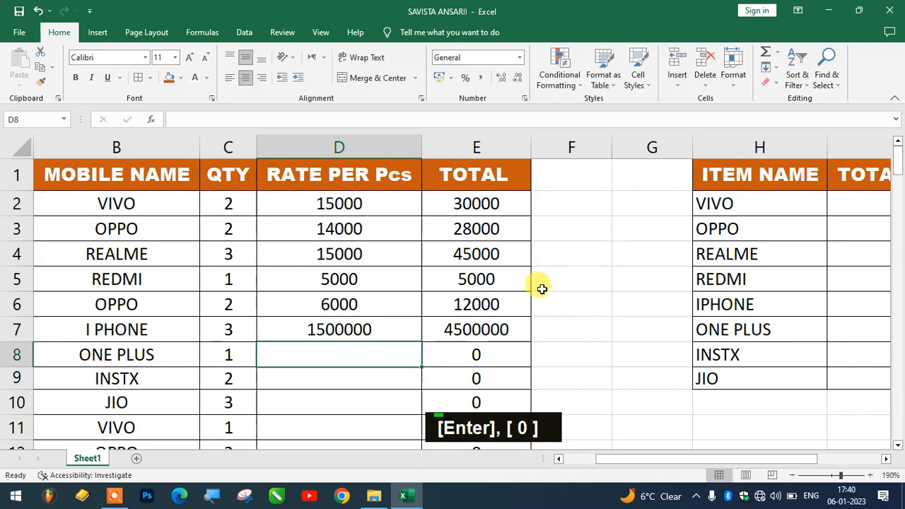
click(512, 324)
click(334, 346)
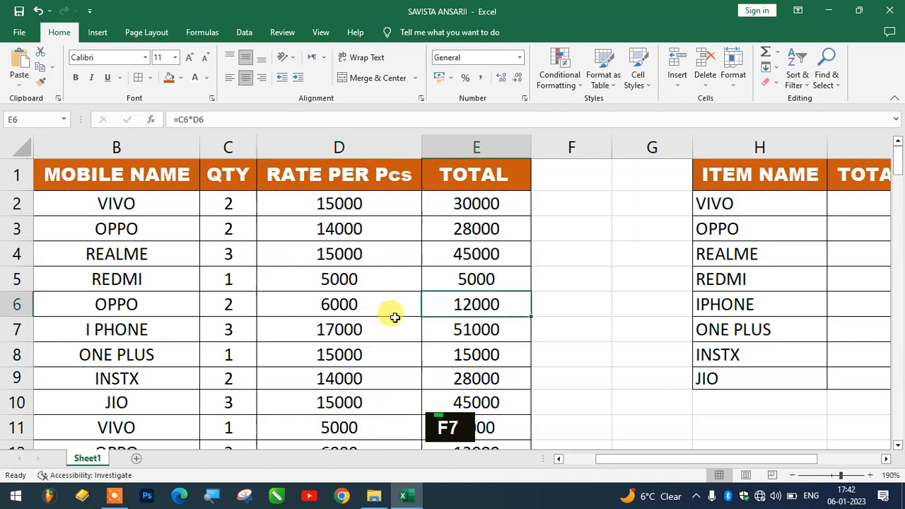
Step: Set the rate per piece for the I PHONE row in D97 to 20000 and check its total in E97
scroll(394, 317, down, 14)
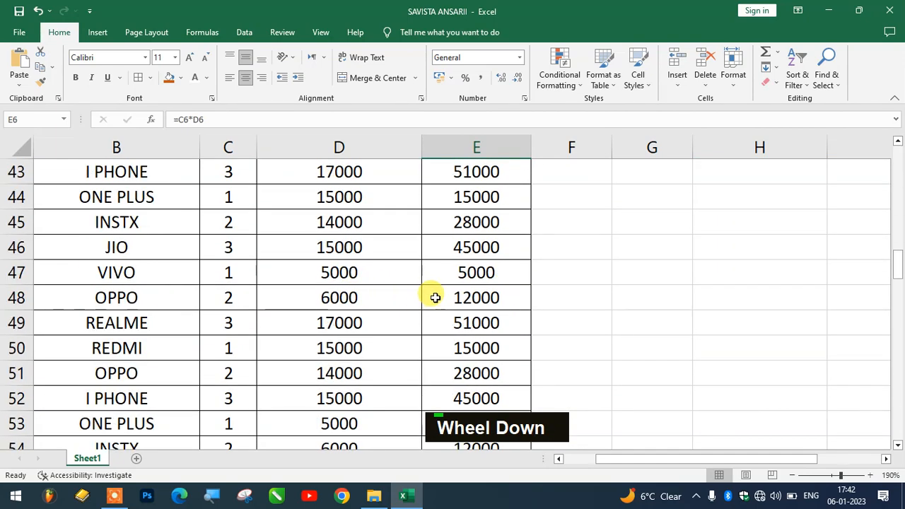
scroll(435, 297, down, 14)
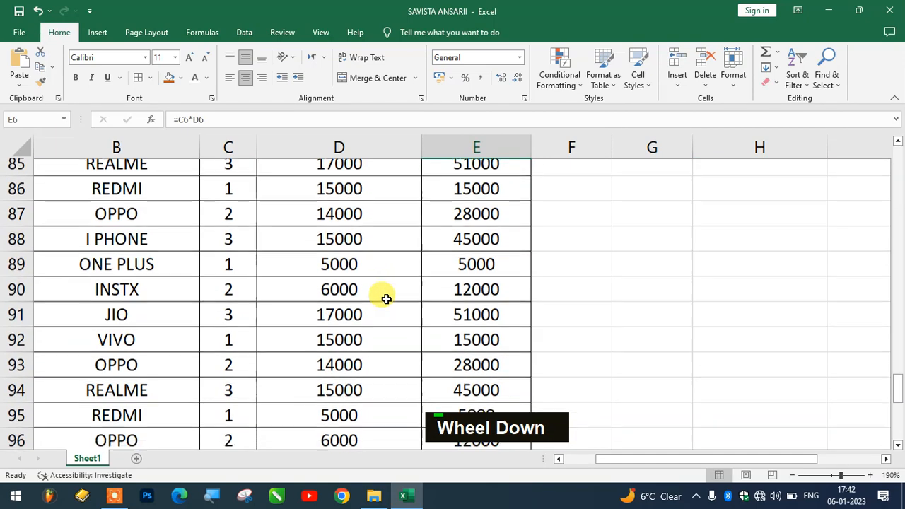
scroll(386, 299, down, 4)
scroll(378, 285, up, 3)
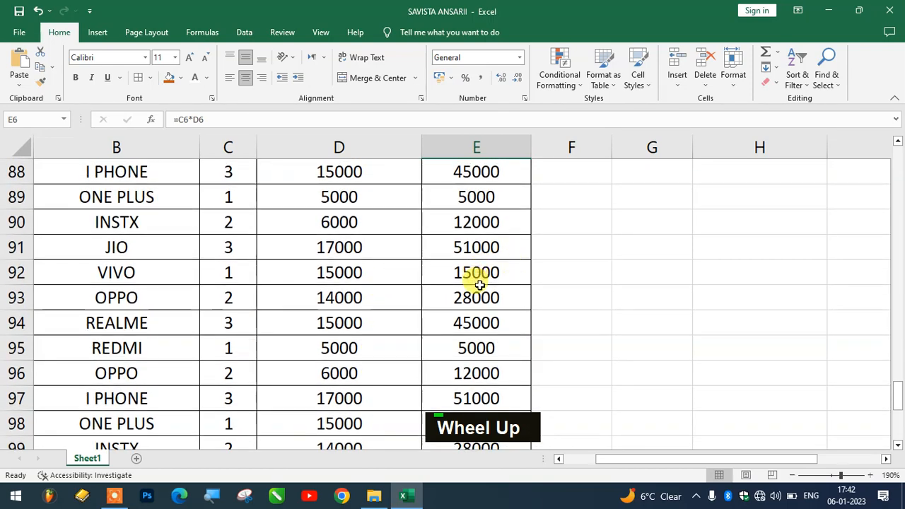
scroll(420, 280, down, 2)
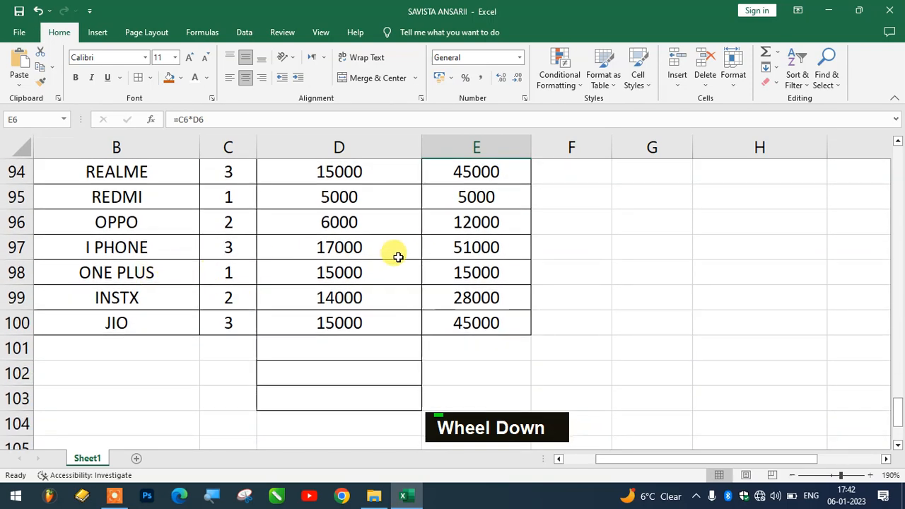
click(332, 249)
click(212, 250)
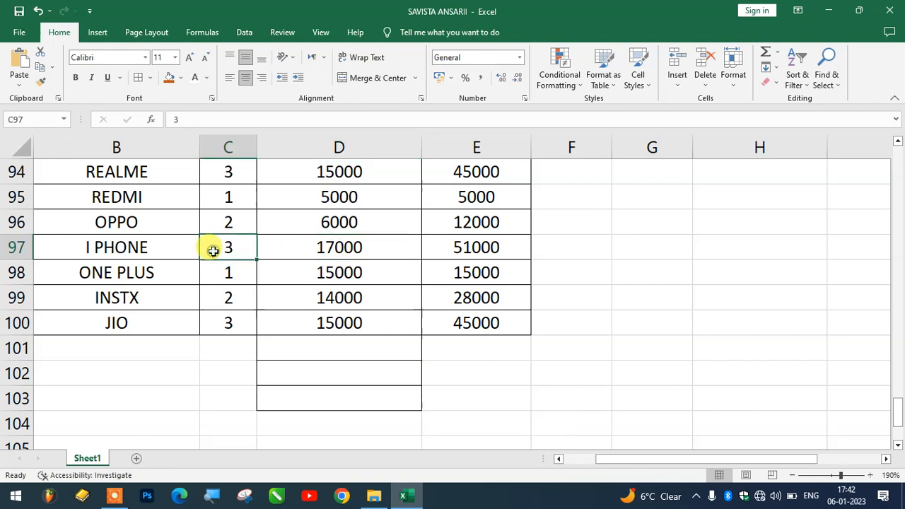
click(336, 247)
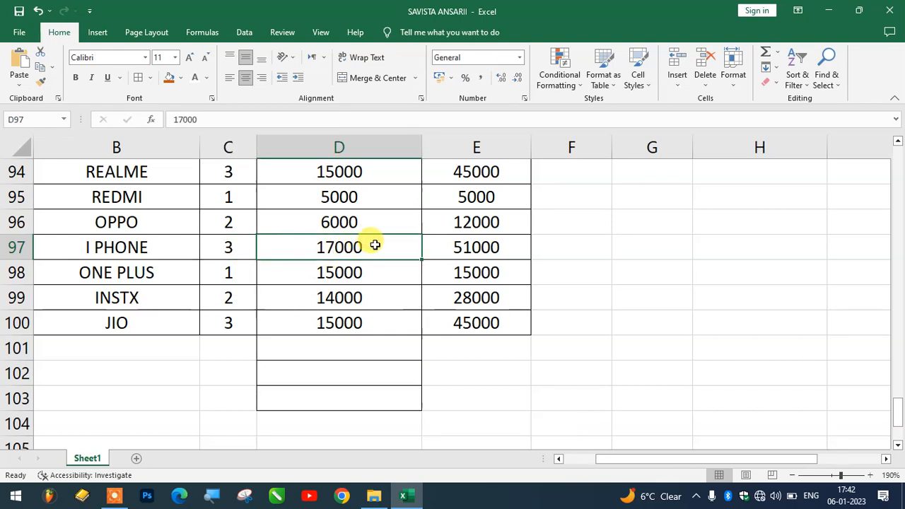
text(2000)
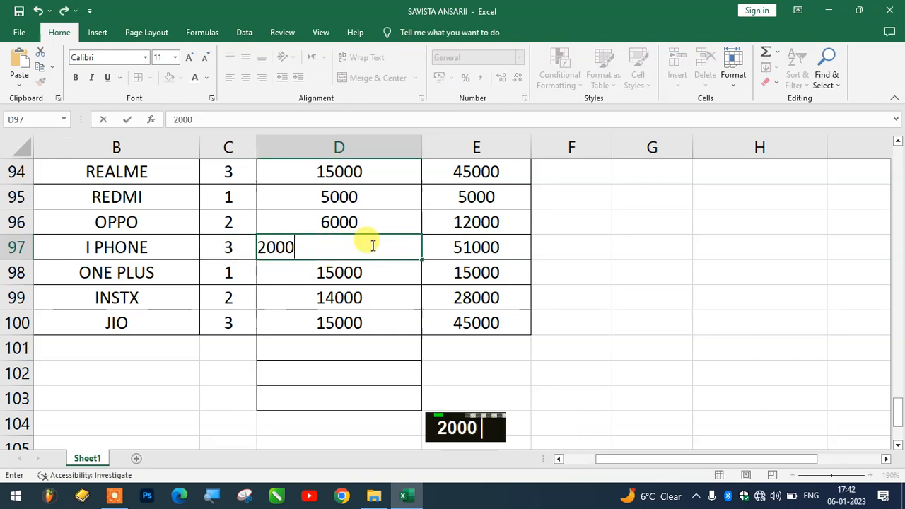
text(0)
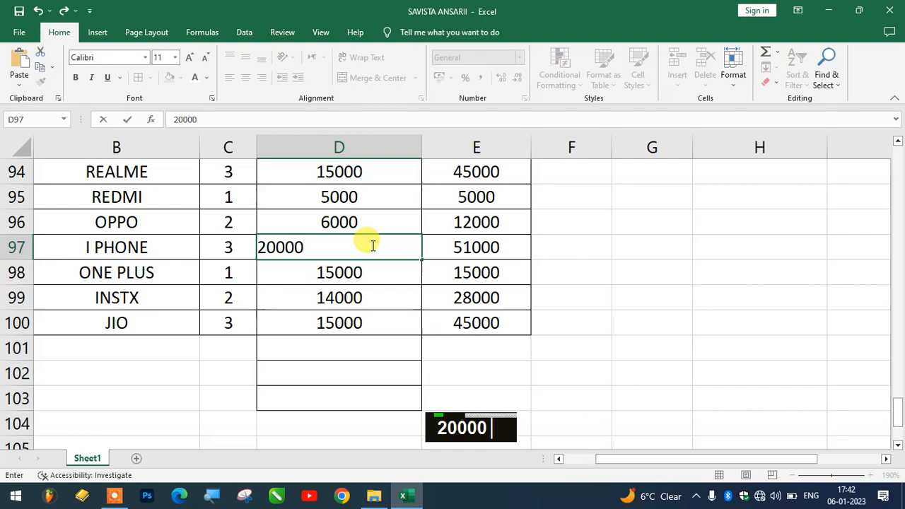
key(Return)
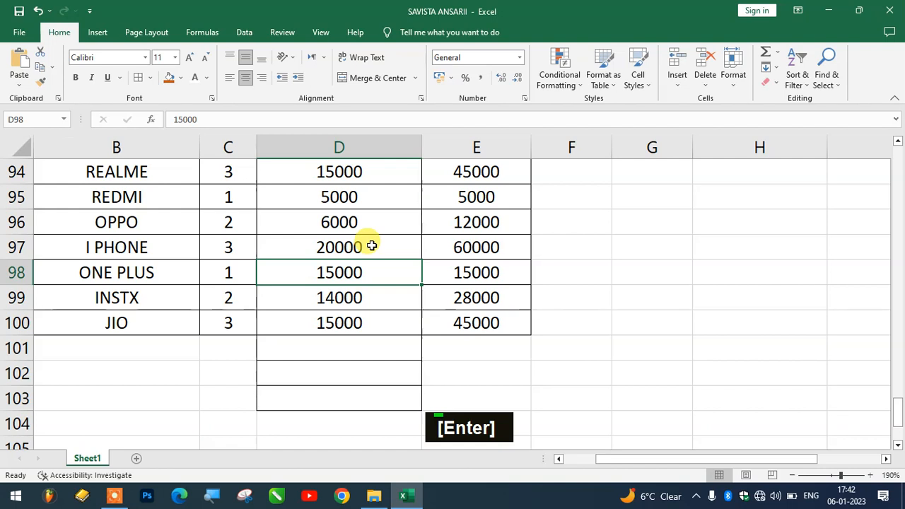
click(486, 245)
Step: Change the I PHONE quantity in C97 to 2 and check the row's total
click(246, 248)
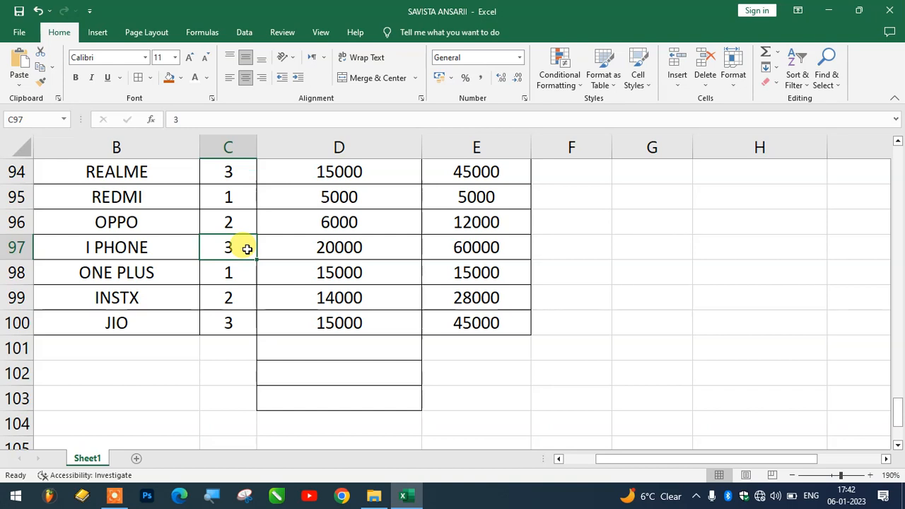
text(2)
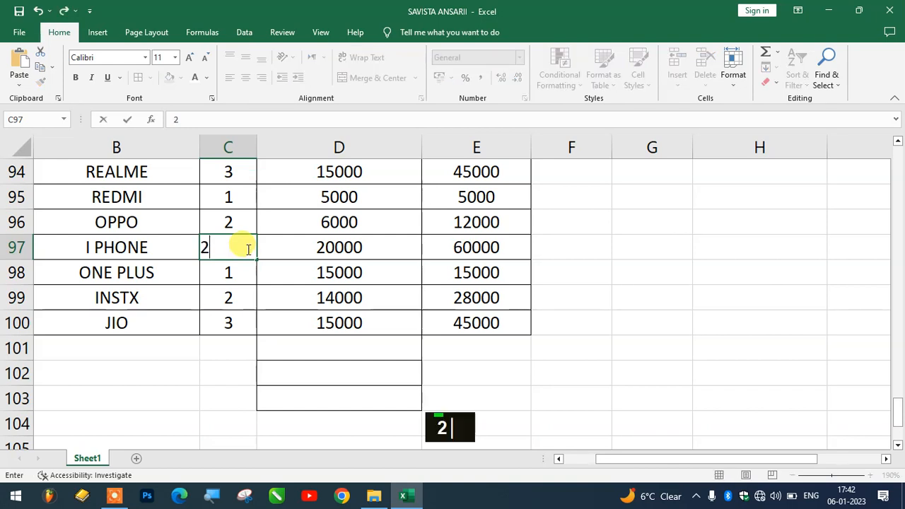
key(Return)
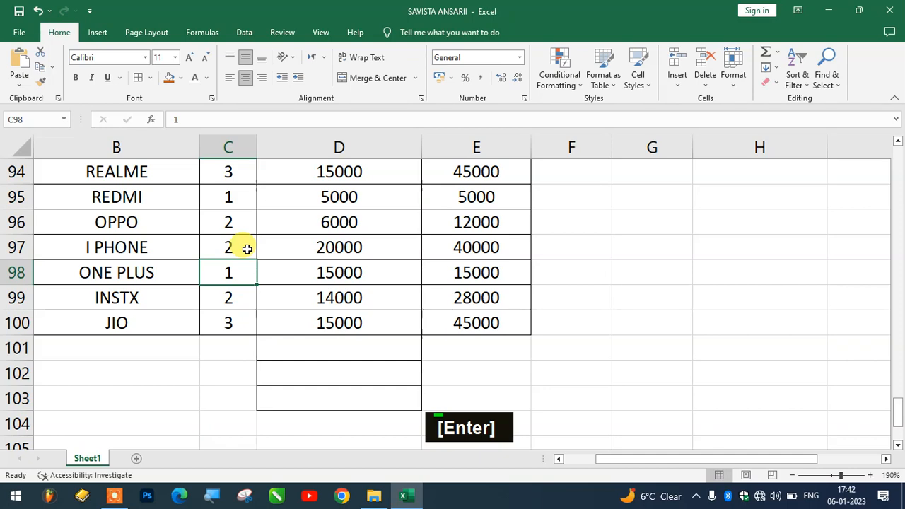
drag(247, 249, 517, 250)
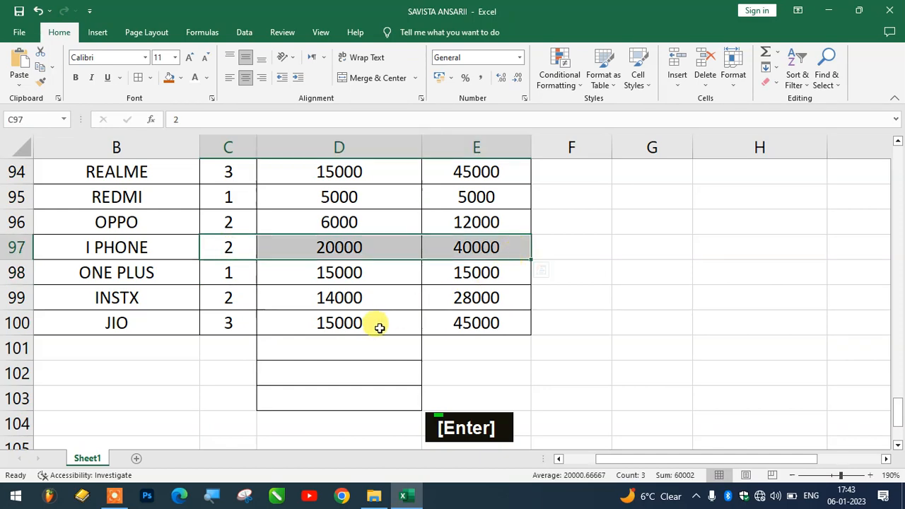
Step: Replace the VIVO total formula in E2 with the fixed-number calculation =2*15000
scroll(379, 328, up, 20)
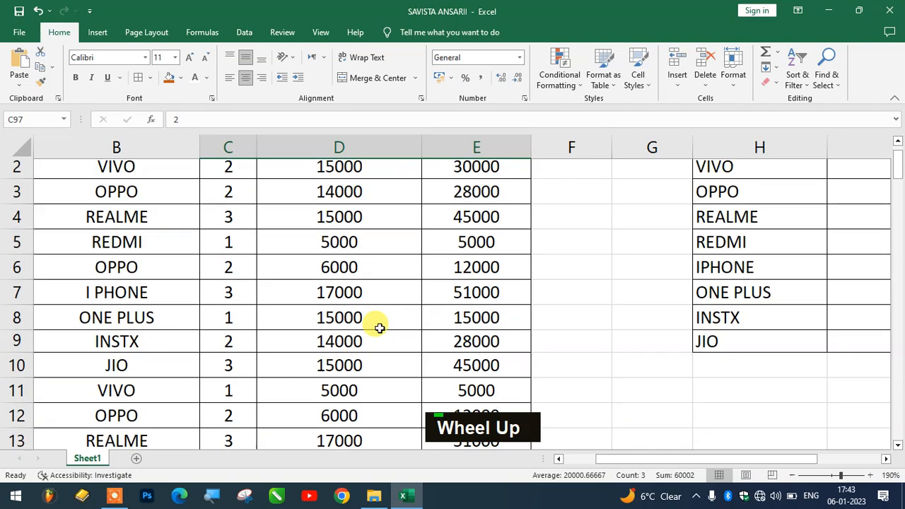
scroll(380, 327, up, 1)
click(499, 196)
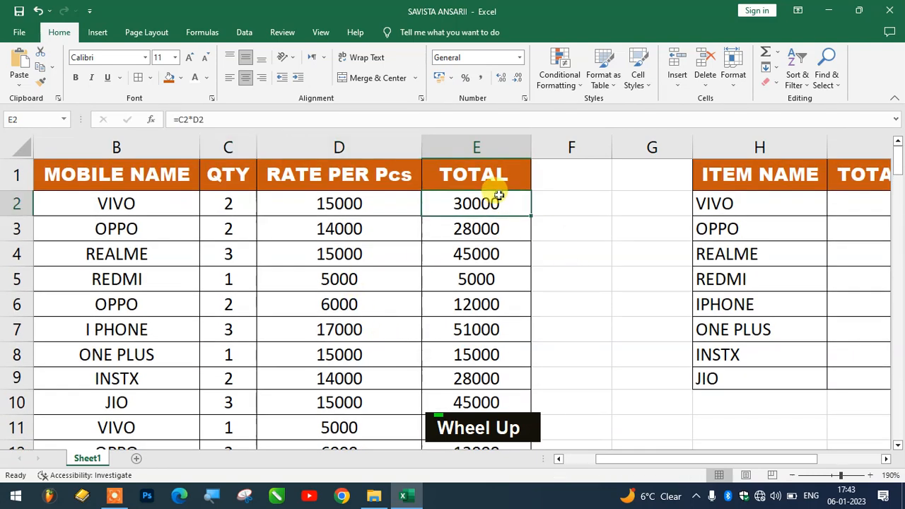
double_click(498, 196)
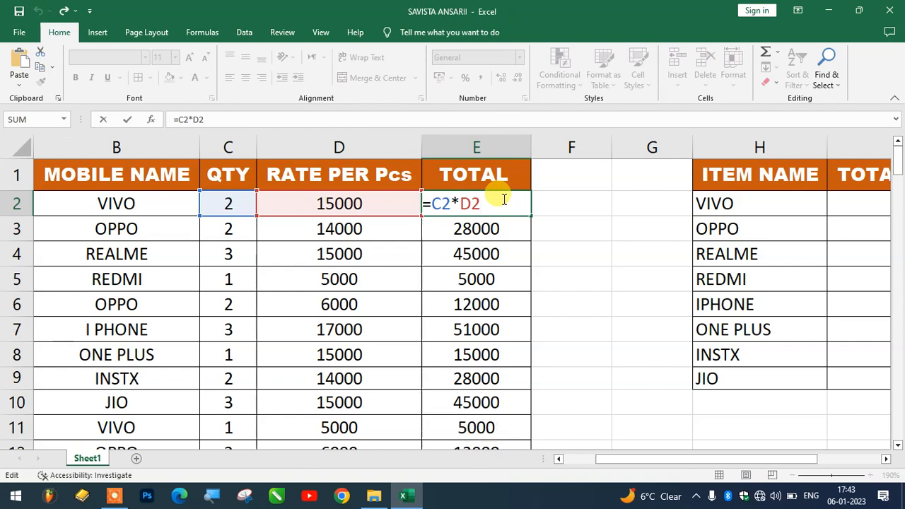
key(BackSpace)
key(BackSpace)
key(BackSpace)
key(BackSpace)
key(BackSpace)
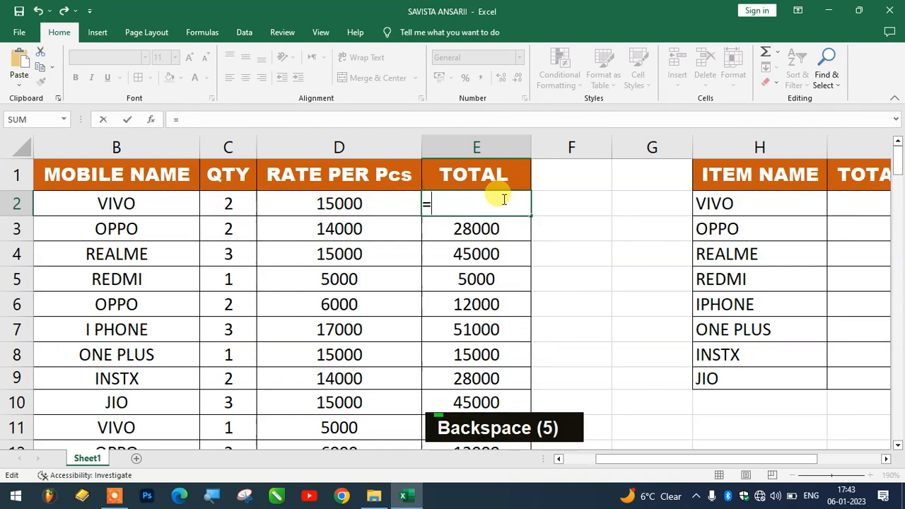
text(2)
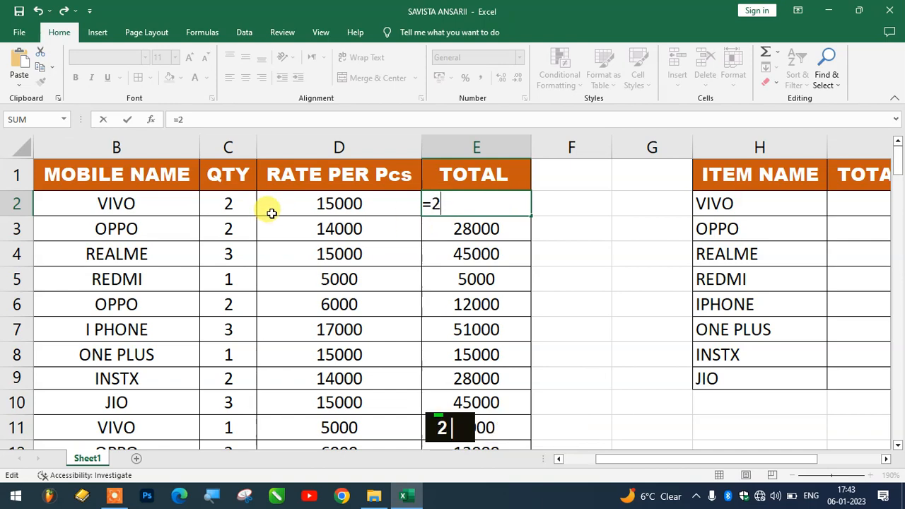
text(*)
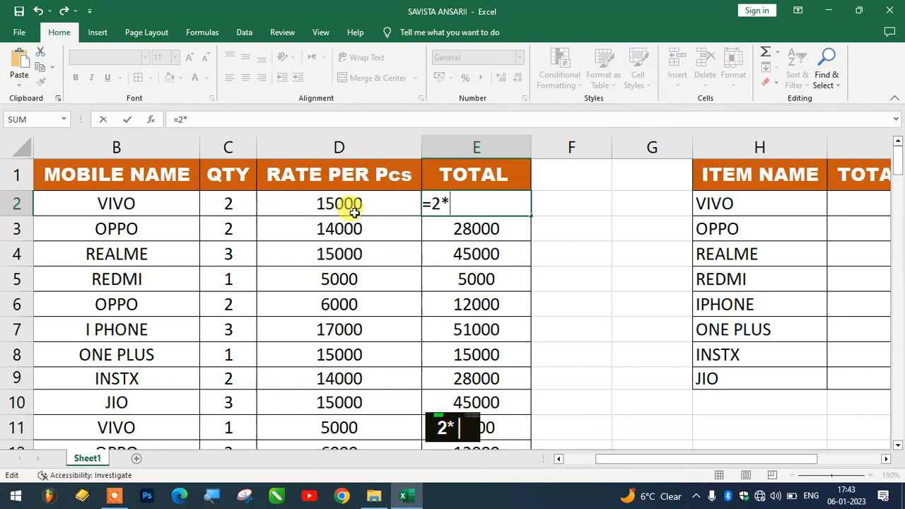
text(10)
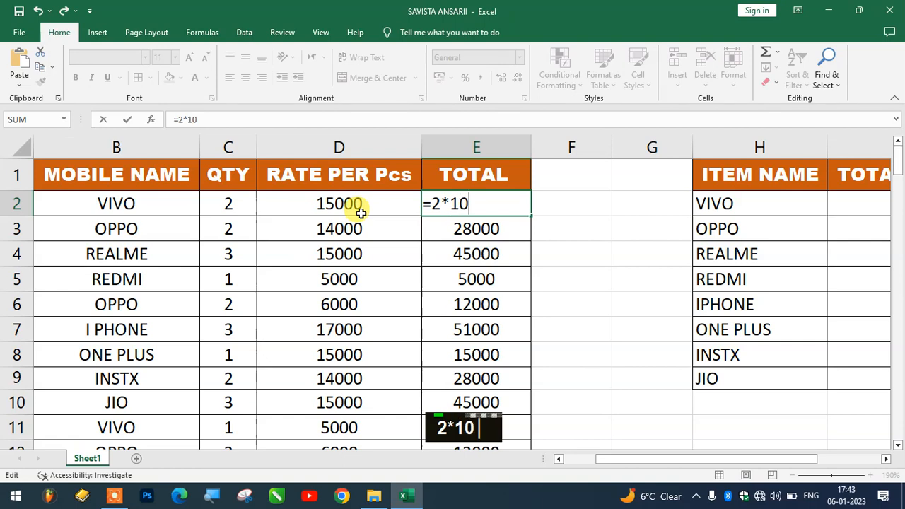
key(BackSpace)
text(500)
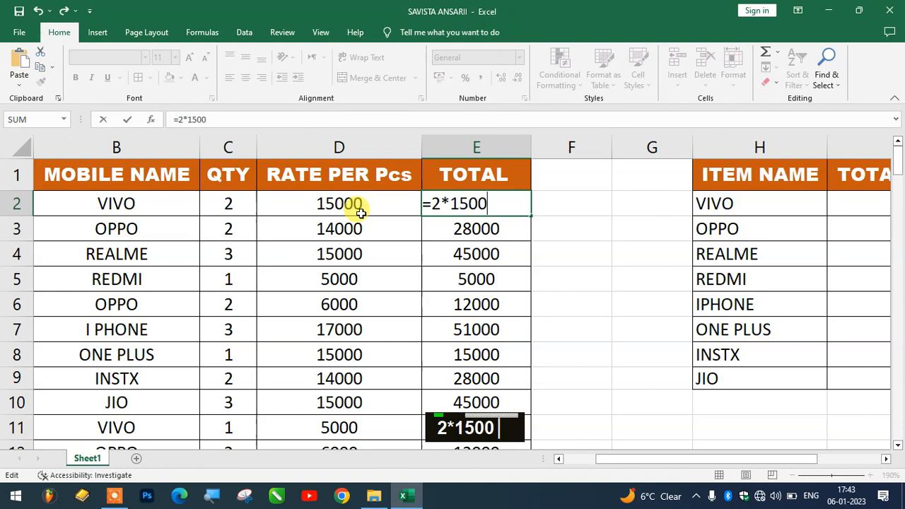
text(0)
key(Return)
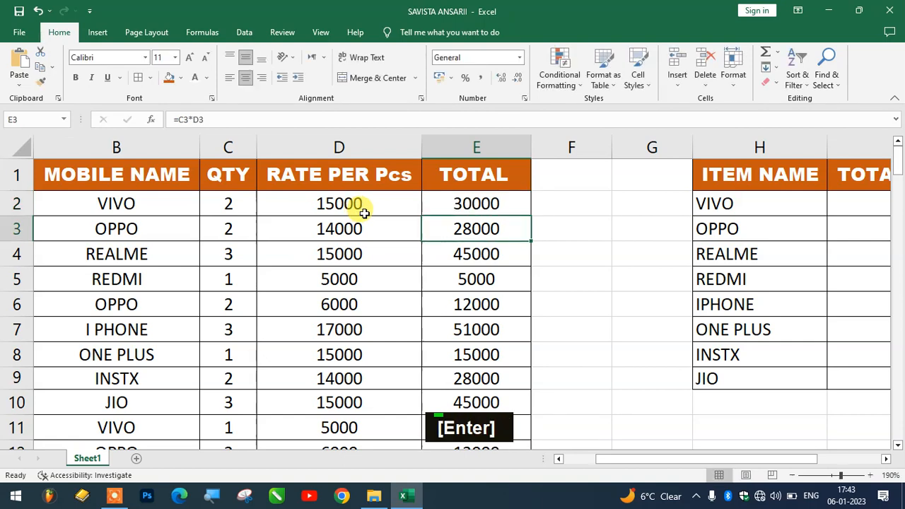
Step: Rewrite the VIVO total in E2 with cell references as =C2*D2
click(528, 204)
drag(523, 210, 431, 203)
double_click(506, 205)
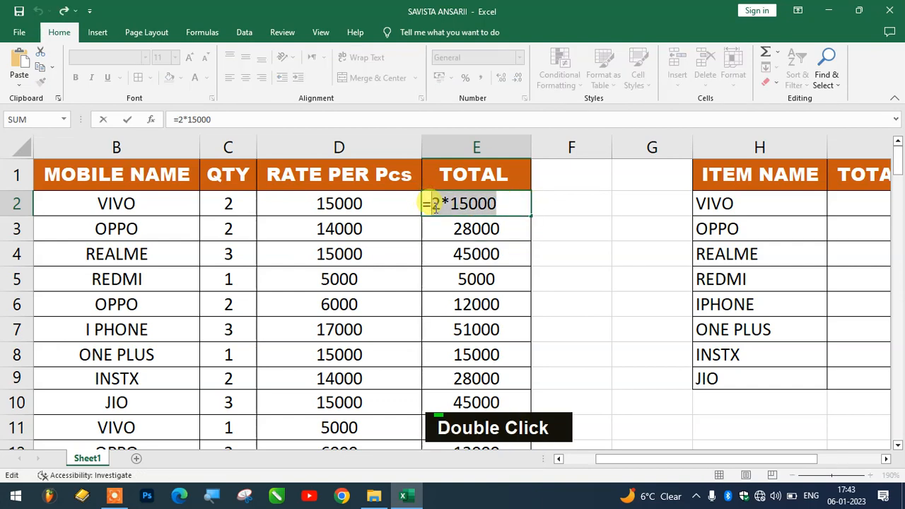
key(BackSpace)
click(204, 195)
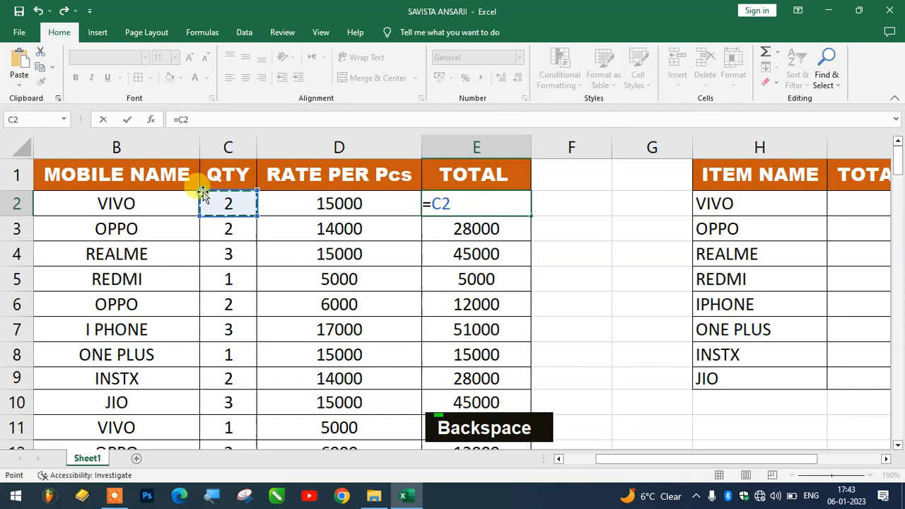
text(*)
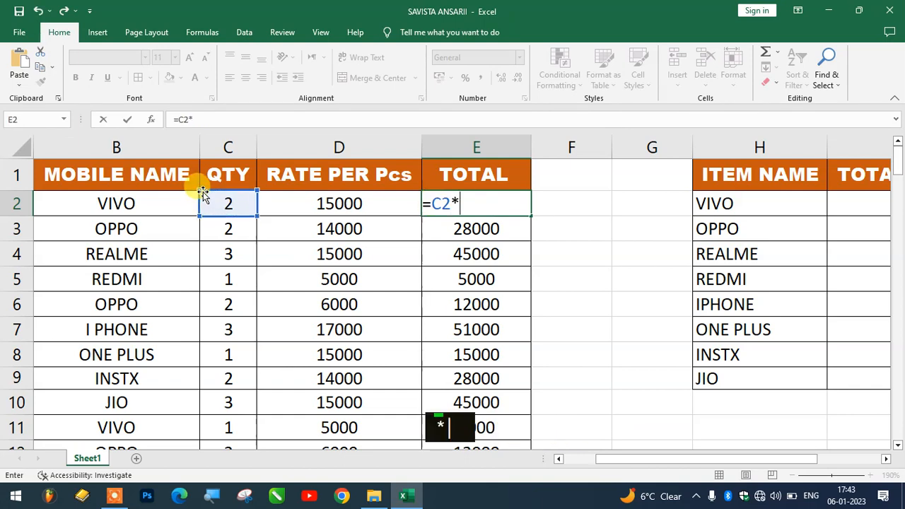
click(357, 204)
key(Return)
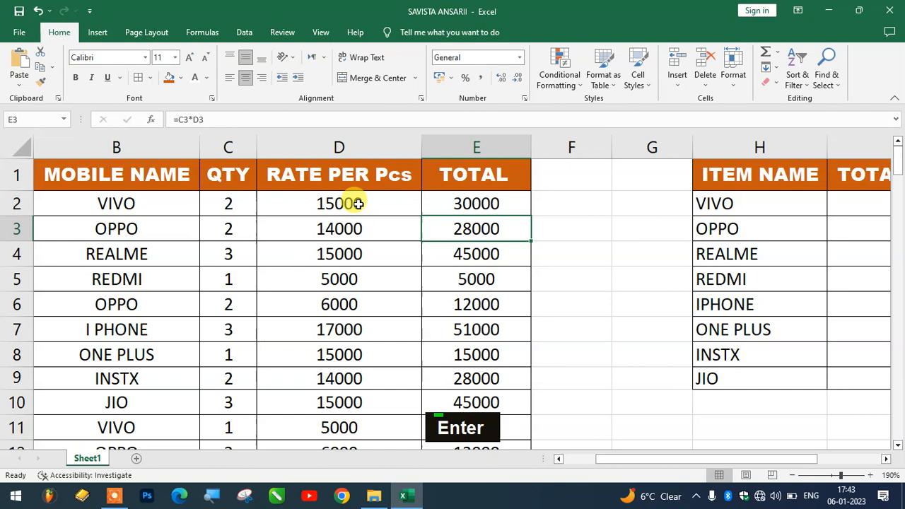
Step: Examine the item summary table in columns H to J and the full mobile sales list down to its end
scroll(381, 214, down, 6)
scroll(379, 254, up, 6)
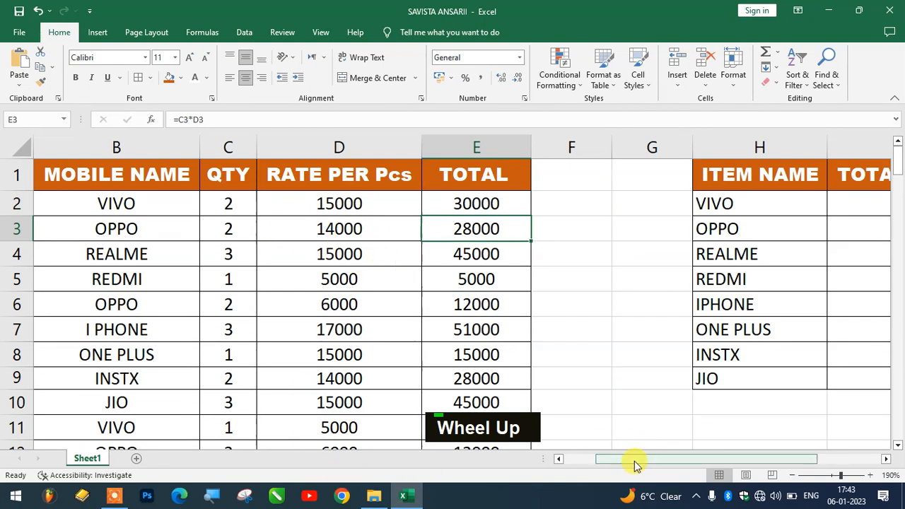
drag(634, 464, 720, 461)
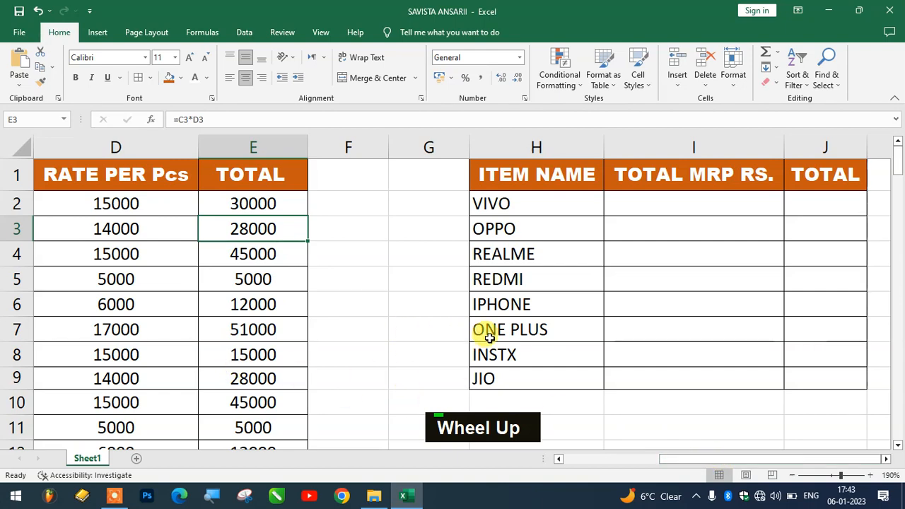
click(515, 208)
scroll(332, 344, down, 10)
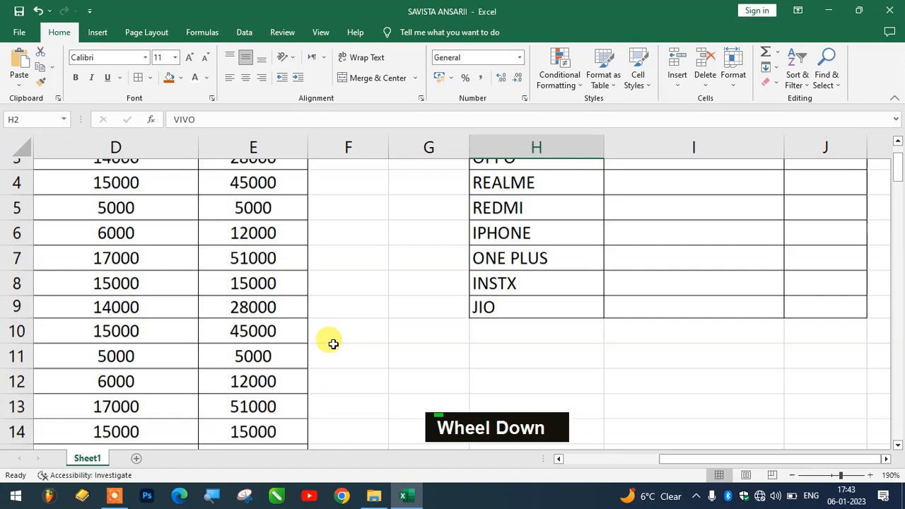
drag(676, 458, 568, 459)
scroll(232, 289, down, 7)
ctrl+scroll(251, 300, down, 8)
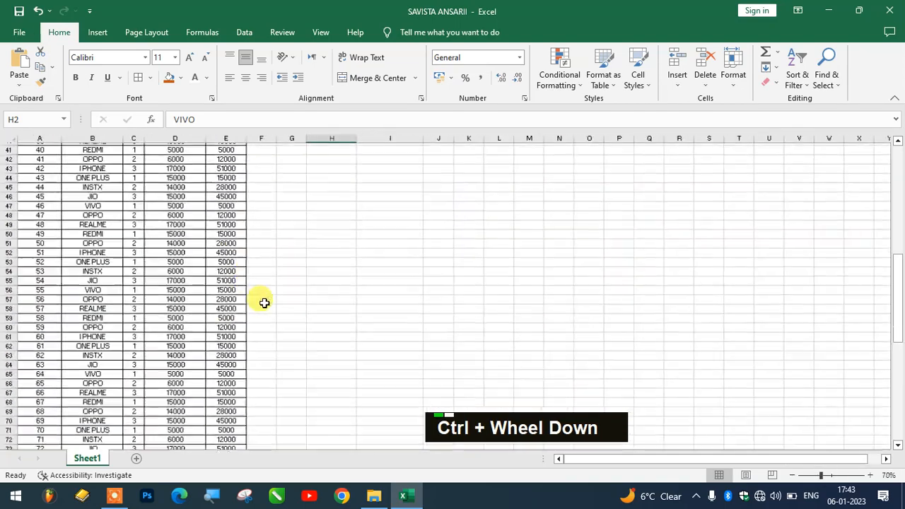
ctrl+scroll(262, 301, up, 3)
scroll(236, 283, down, 14)
scroll(212, 347, down, 6)
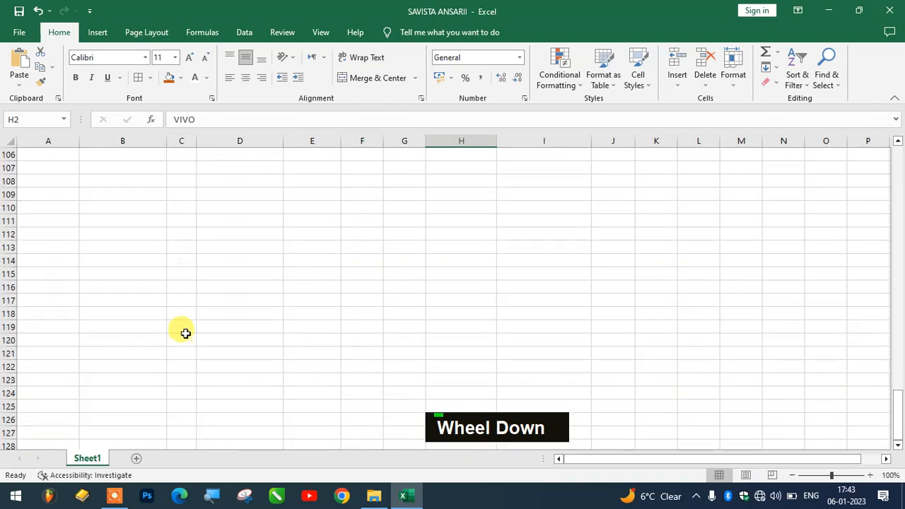
scroll(176, 320, up, 5)
scroll(176, 319, up, 20)
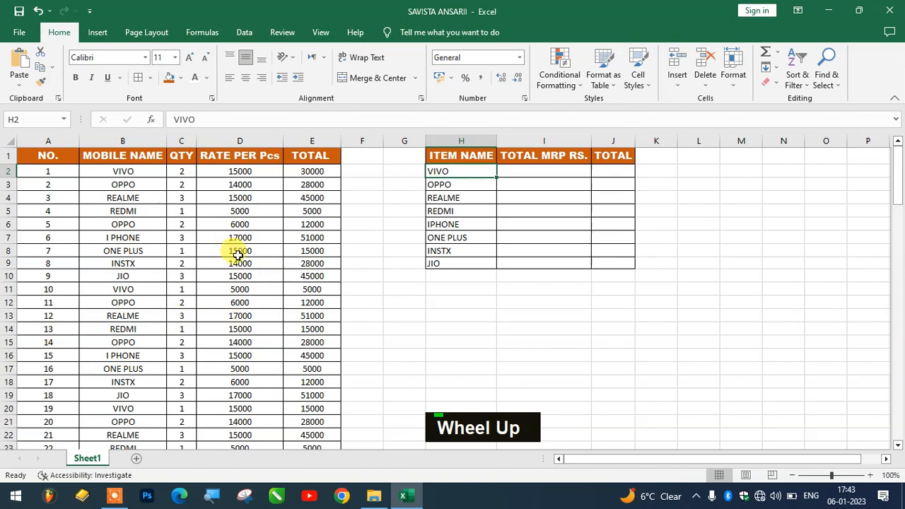
click(541, 175)
ctrl+scroll(541, 175, up, 1)
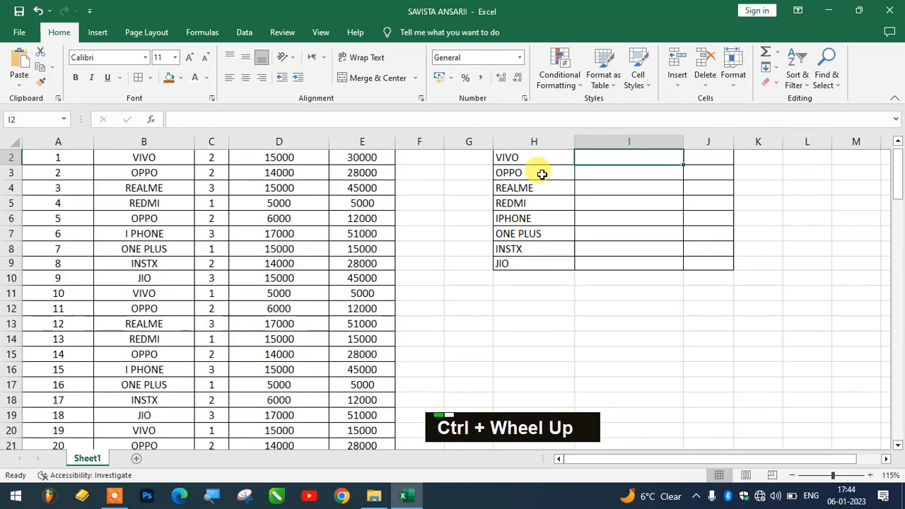
scroll(606, 186, up, 1)
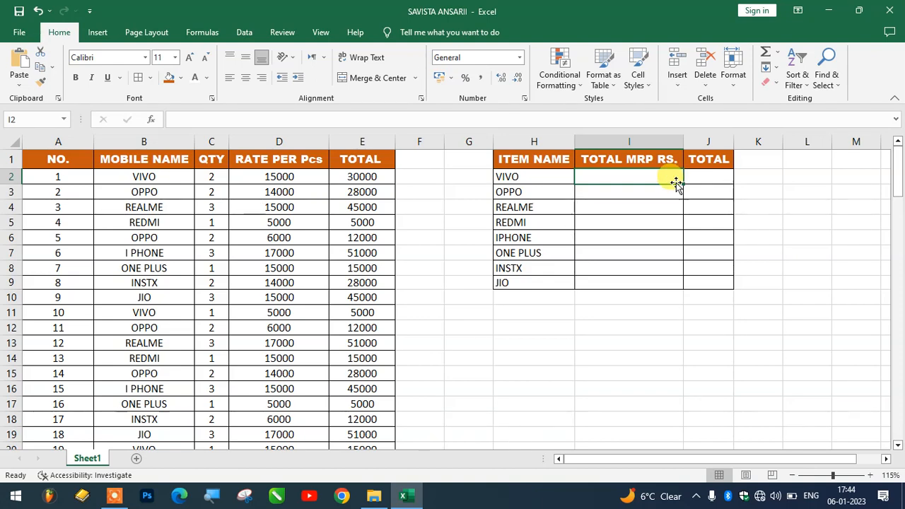
text(=)
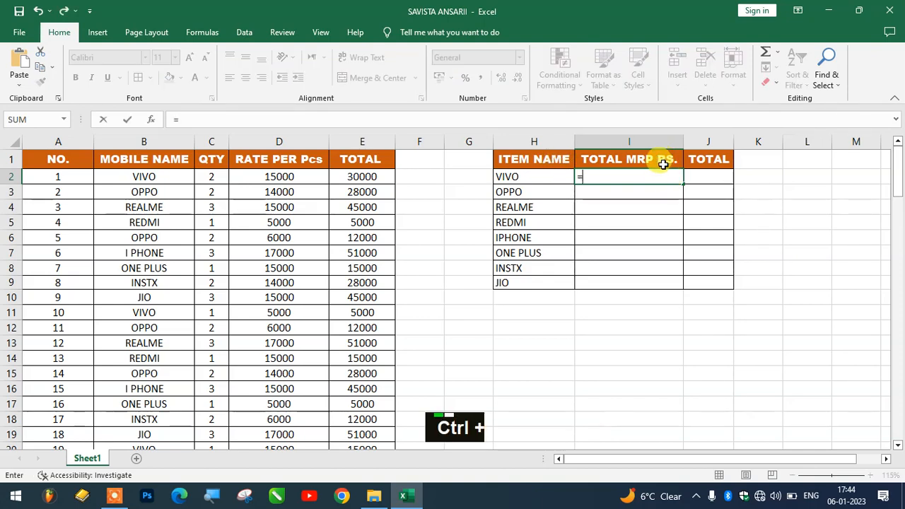
key(BackSpace)
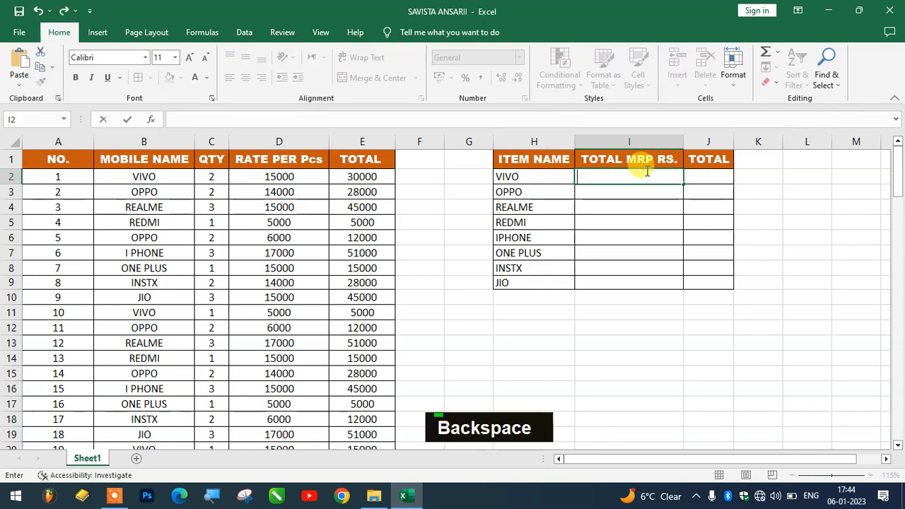
click(622, 235)
ctrl+scroll(613, 184, up, 1)
ctrl+scroll(613, 183, up, 1)
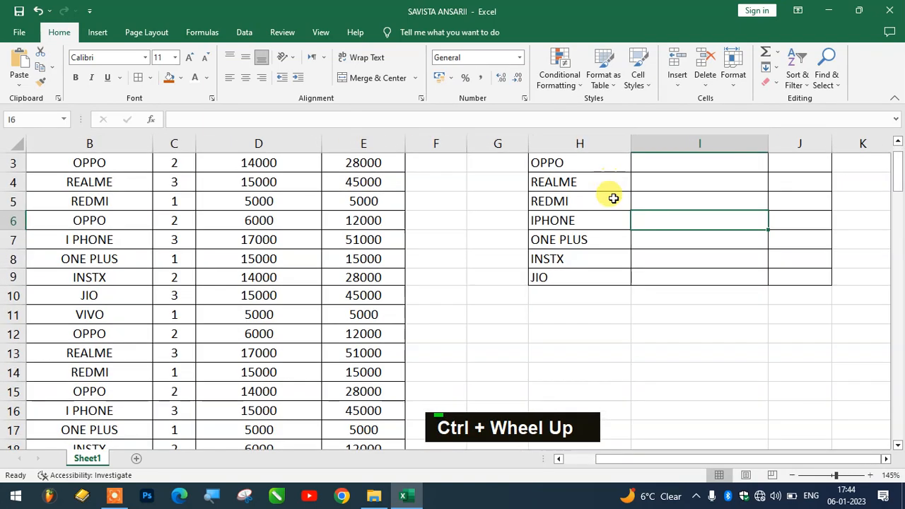
Step: Try building the VIVO total in I2 as a SUM formula listing its individual row totals E2, E11 and E20
scroll(611, 195, up, 1)
click(710, 187)
text(=)
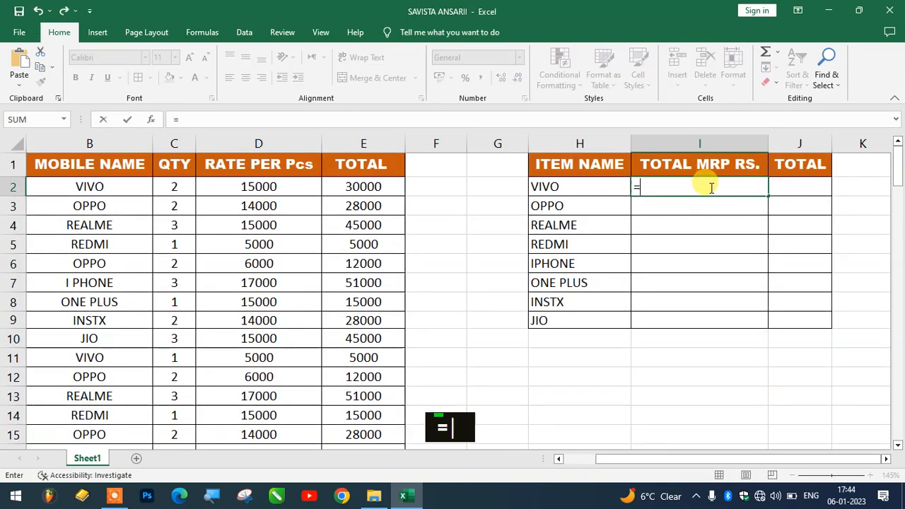
text(sum)
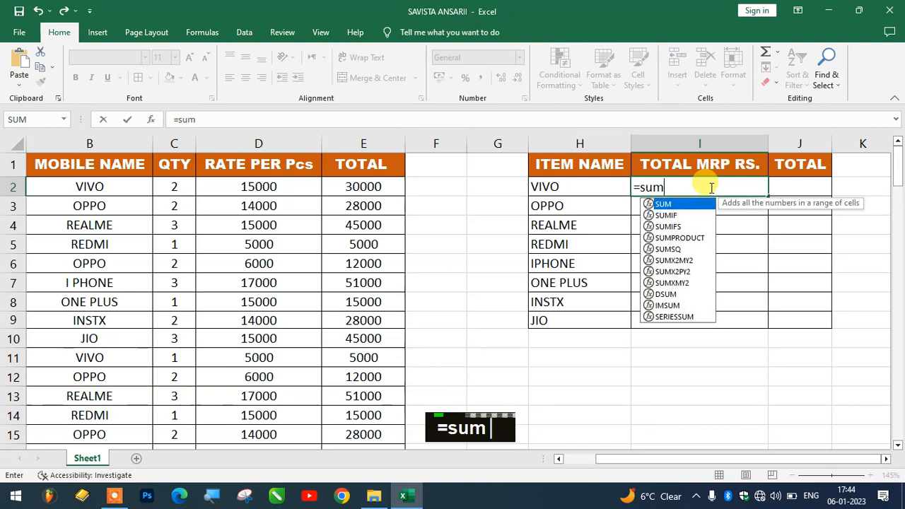
text(()
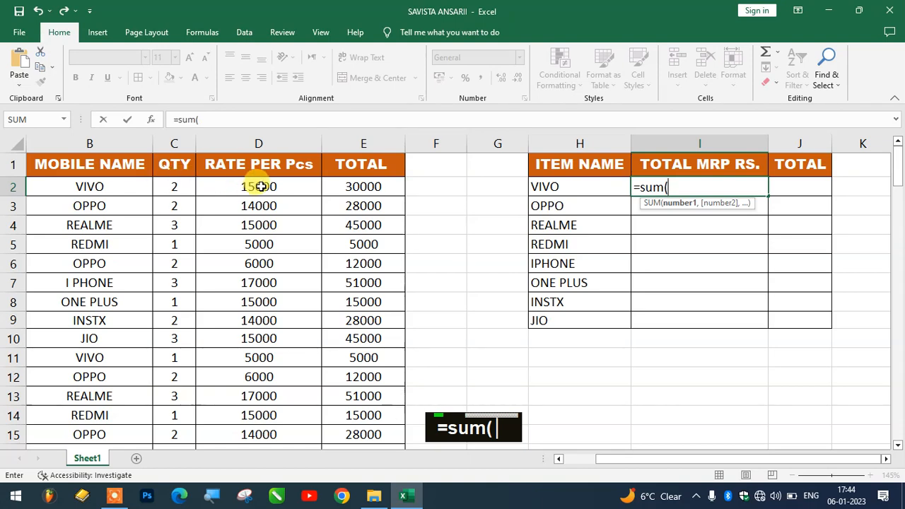
click(370, 188)
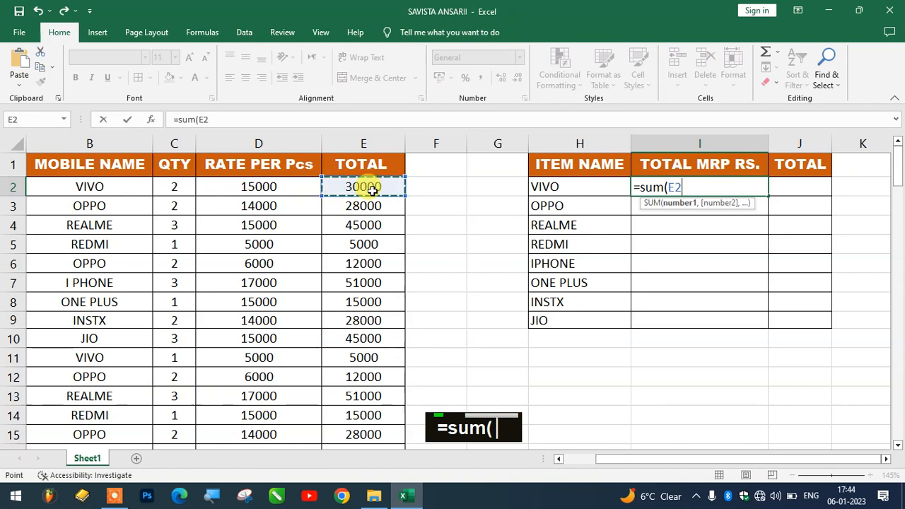
text(,)
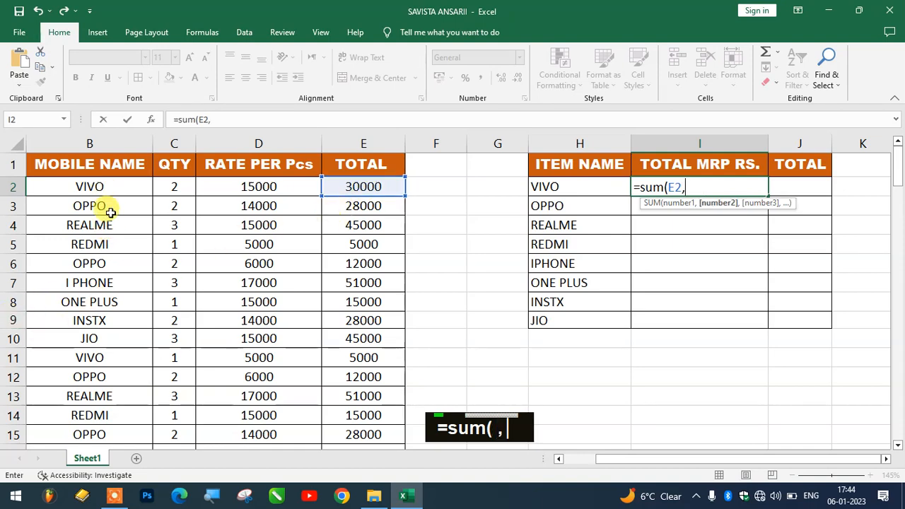
click(373, 358)
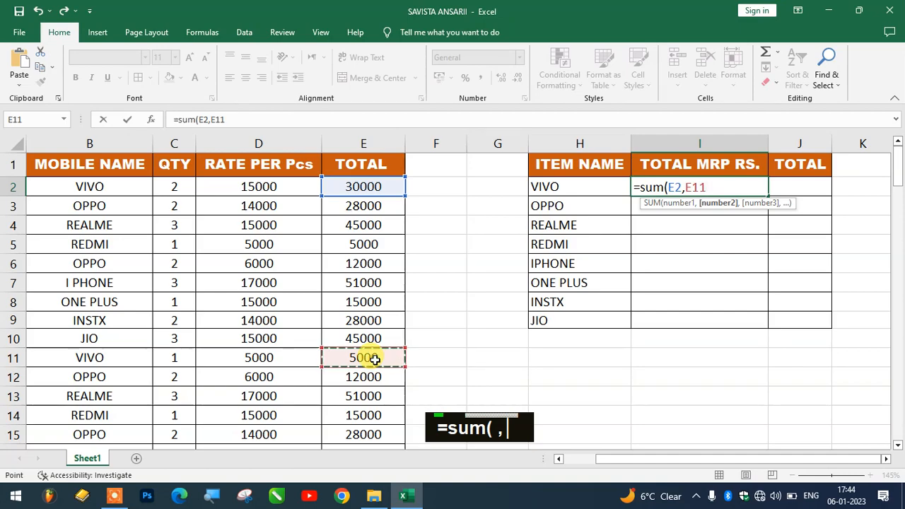
text(,)
scroll(323, 341, down, 2)
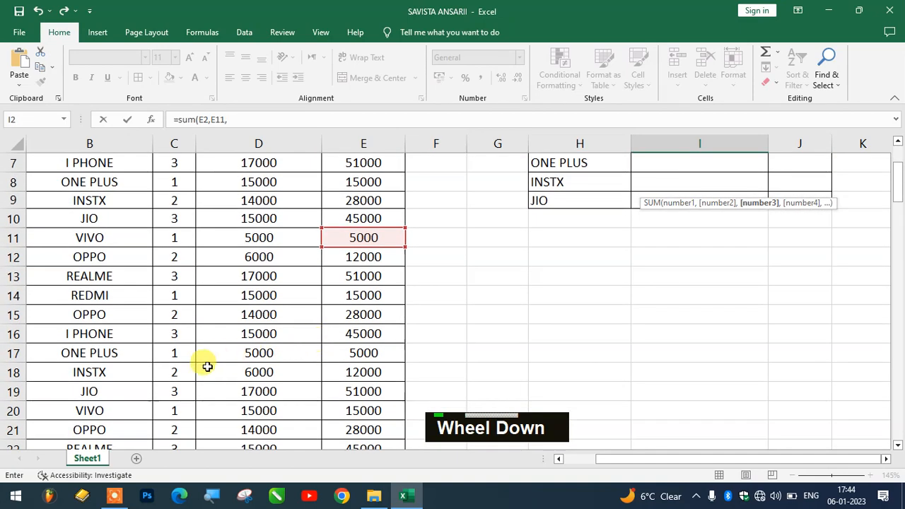
scroll(207, 366, down, 2)
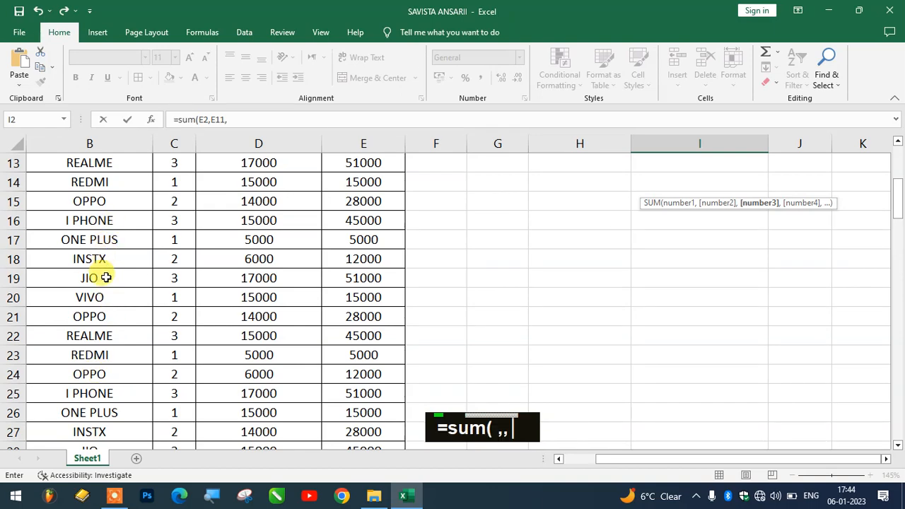
click(364, 296)
text(,)
scroll(424, 286, up, 4)
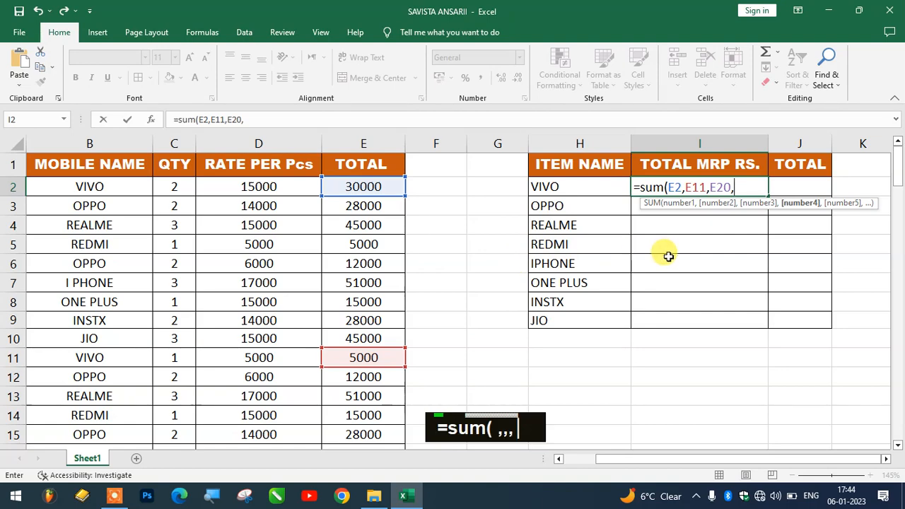
Step: Erase the SUM function and its cell references from I2, keeping only the equals sign
key(BackSpace)
key(BackSpace)
key(BackSpace)
key(BackSpace)
key(BackSpace)
key(BackSpace)
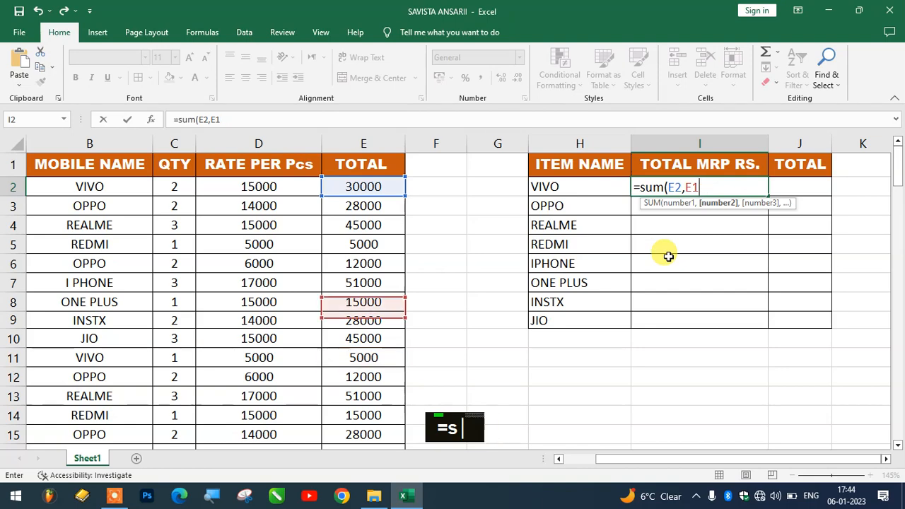
key(BackSpace)
key(BackSpace)
key(BackSpace)
key(BackSpace)
key(BackSpace)
key(BackSpace)
key(BackSpace)
key(BackSpace)
key(BackSpace)
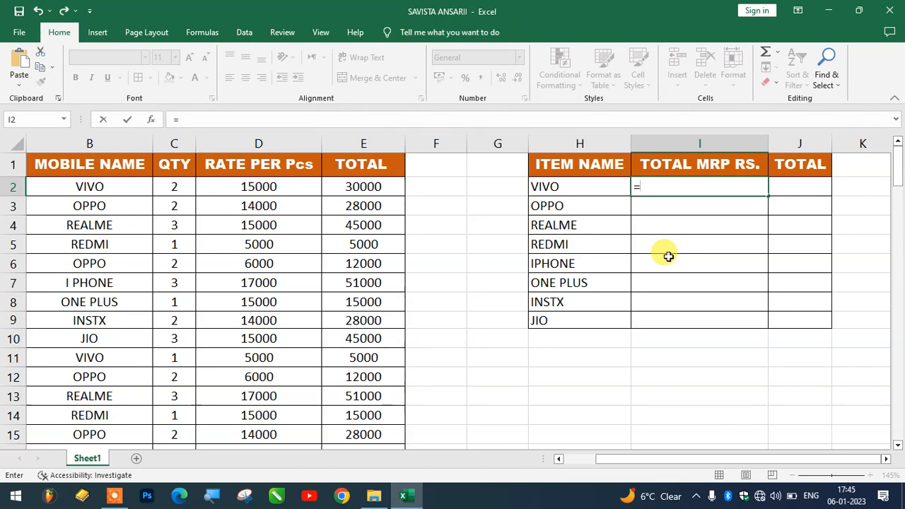
Step: Start a SUMIF formula in I2 with the mobile name cells B1:B100 as its range
text(s)
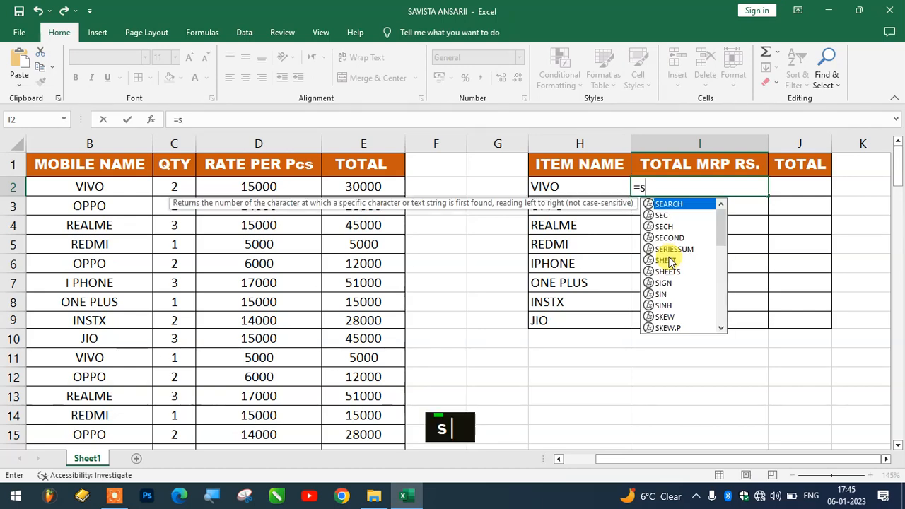
text(umi)
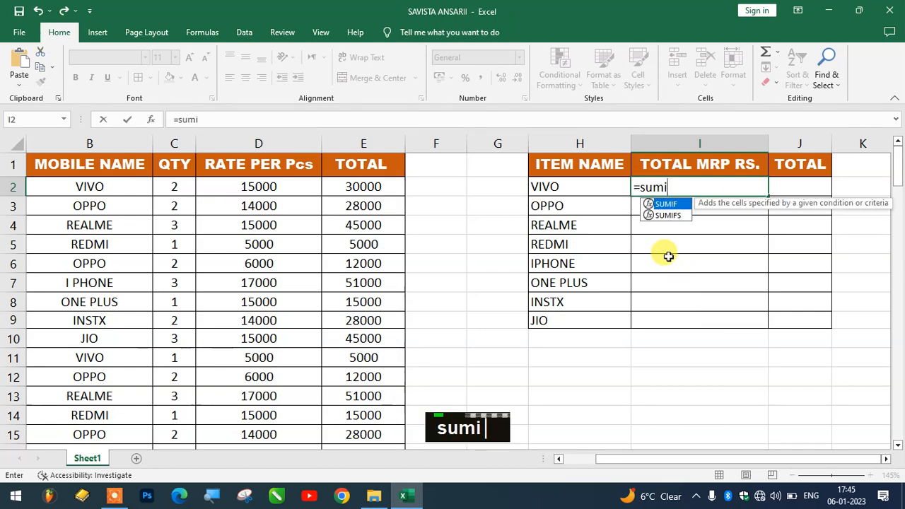
key(Tab)
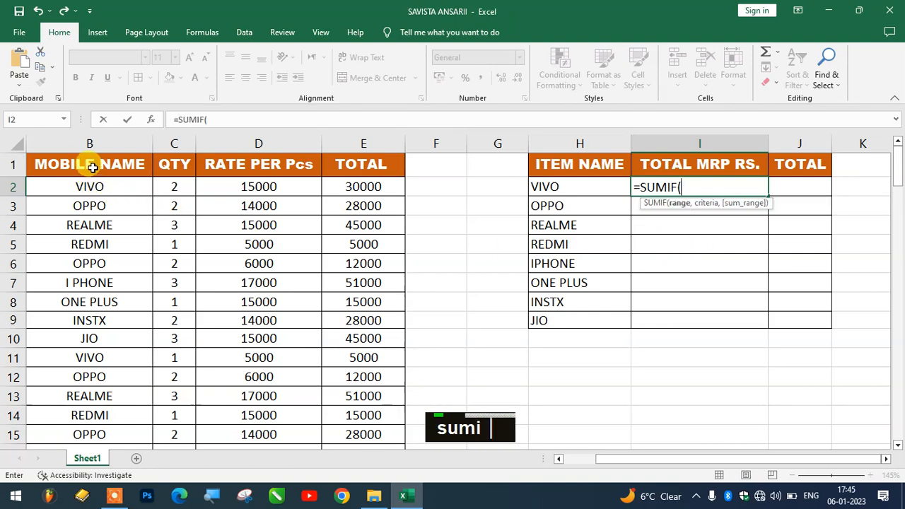
drag(92, 167, 78, 498)
drag(62, 499, 75, 367)
scroll(808, 335, up, 8)
scroll(648, 210, up, 20)
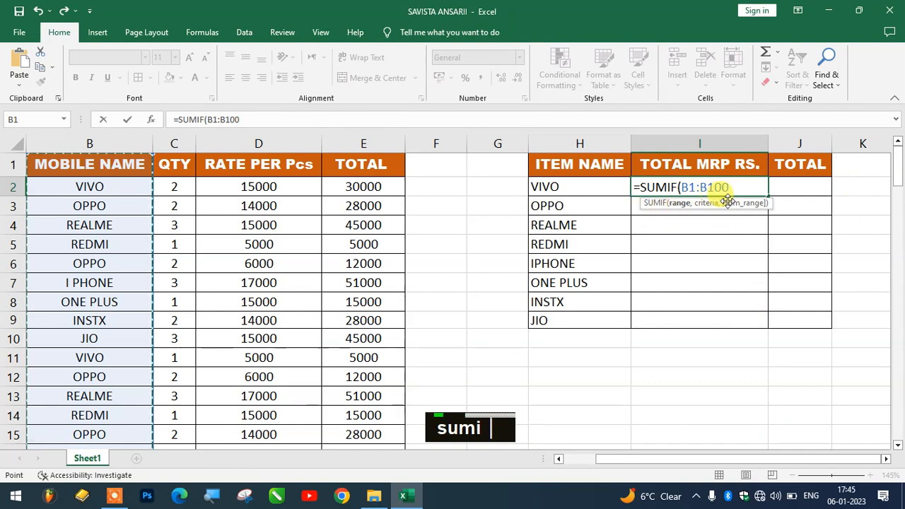
text(,)
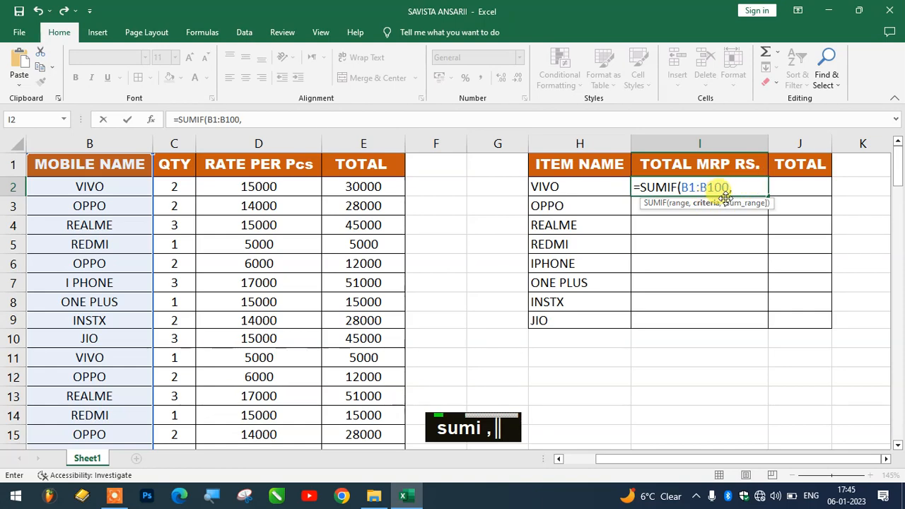
Step: Enter "vivo" in quotation marks as the SUMIF criteria in I2, dismissing any formula correction prompts
text(")
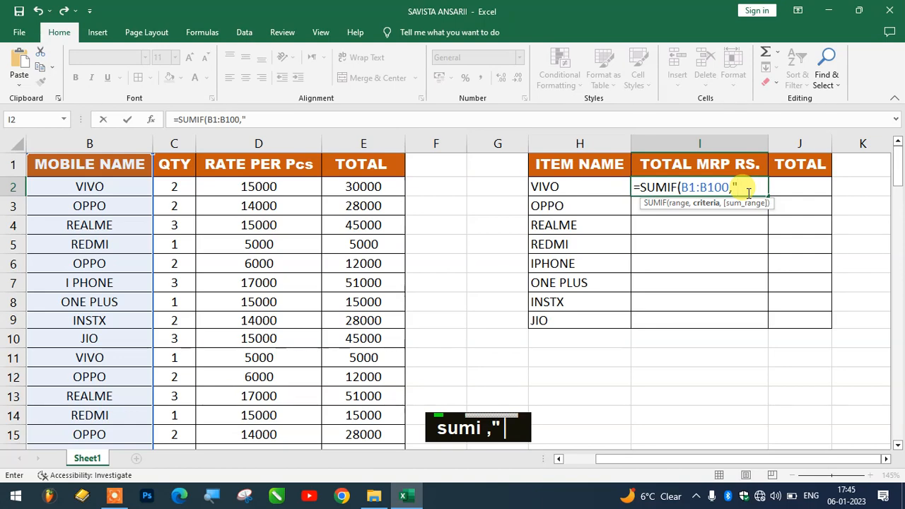
click(552, 196)
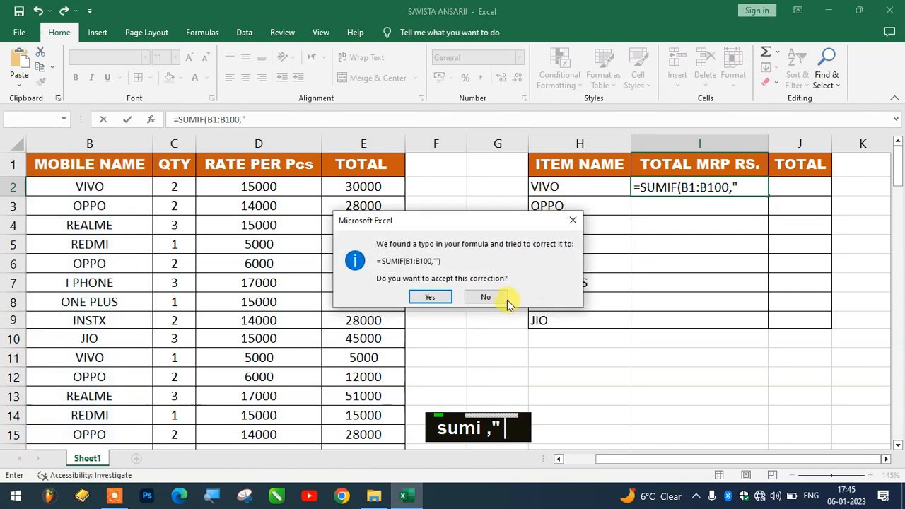
click(571, 221)
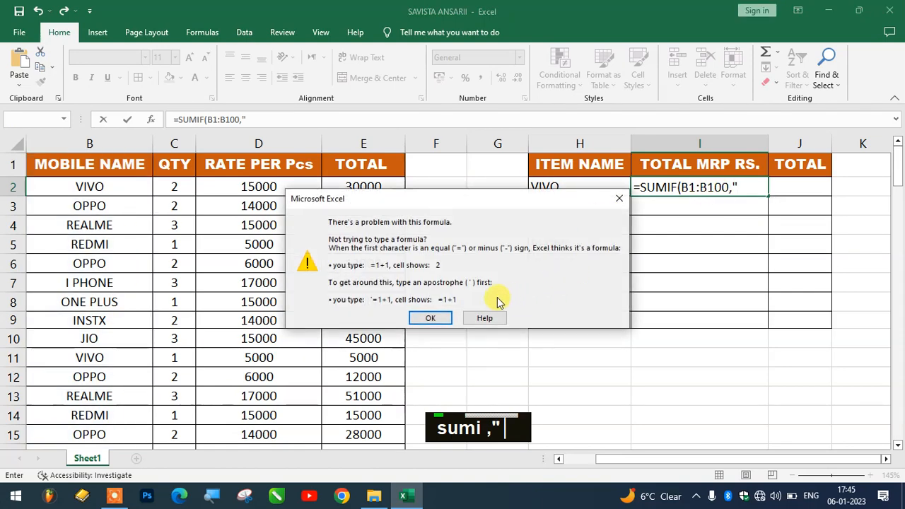
click(617, 198)
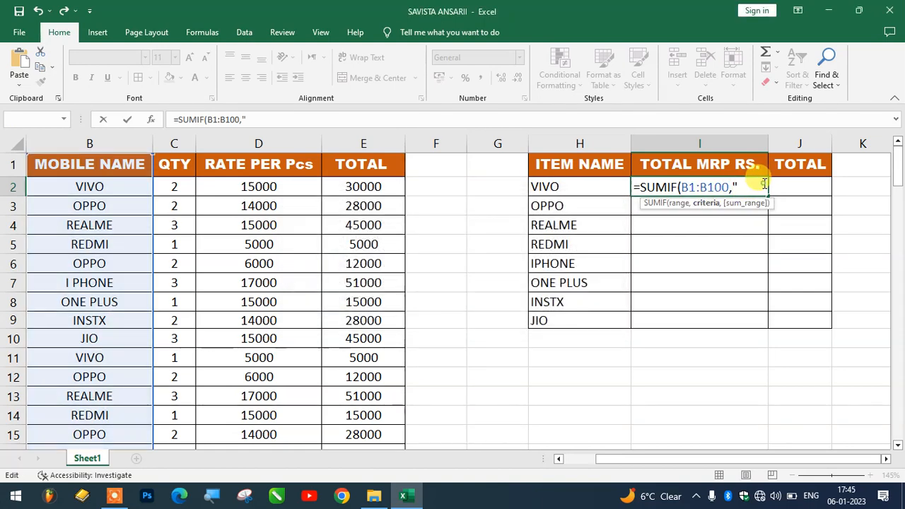
text(vivo)
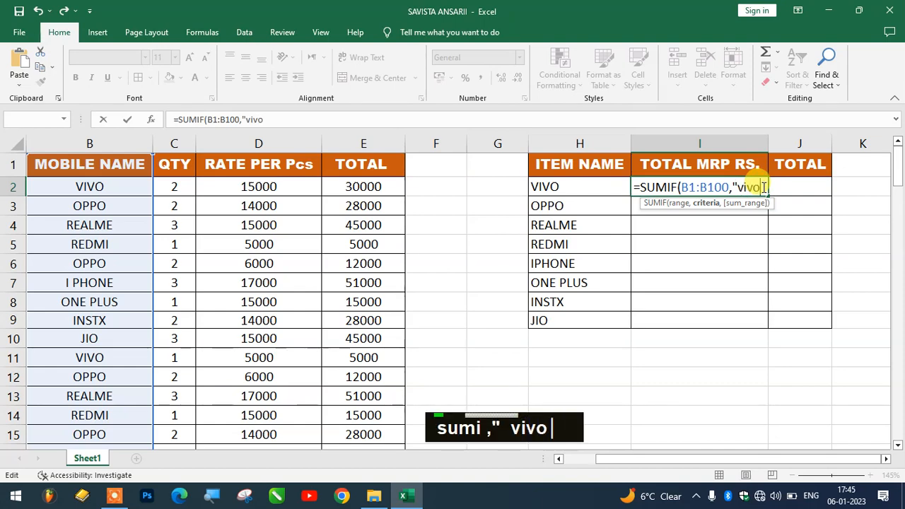
text(")
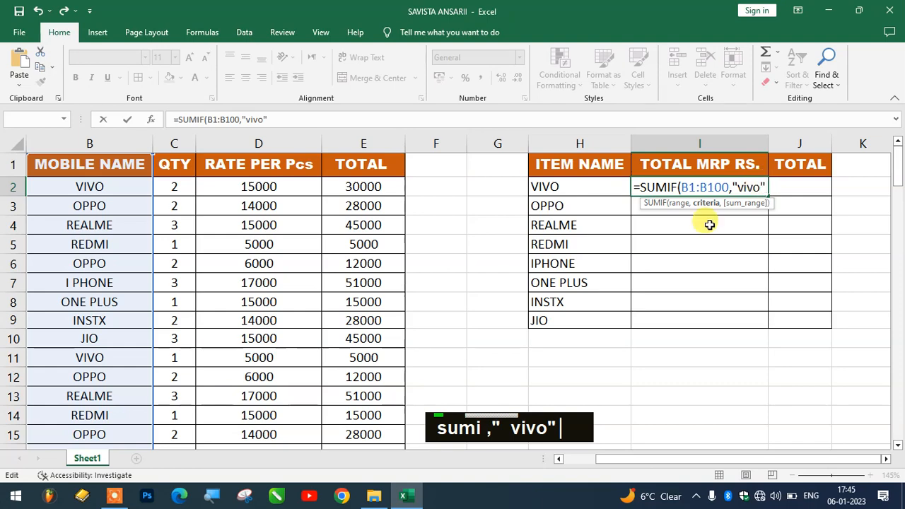
text(,)
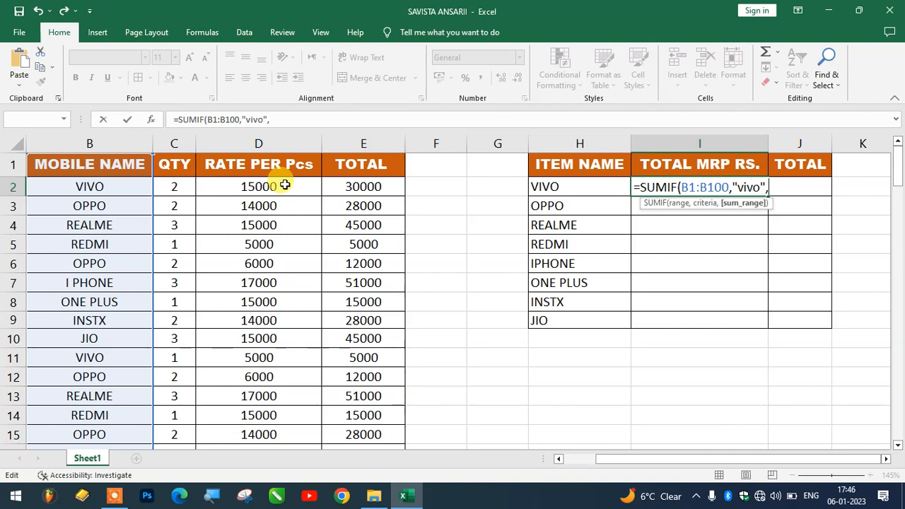
Step: Complete the SUMIF formula in I2 with D1:D100 as the sum range, check its arguments and enter it
text(d)
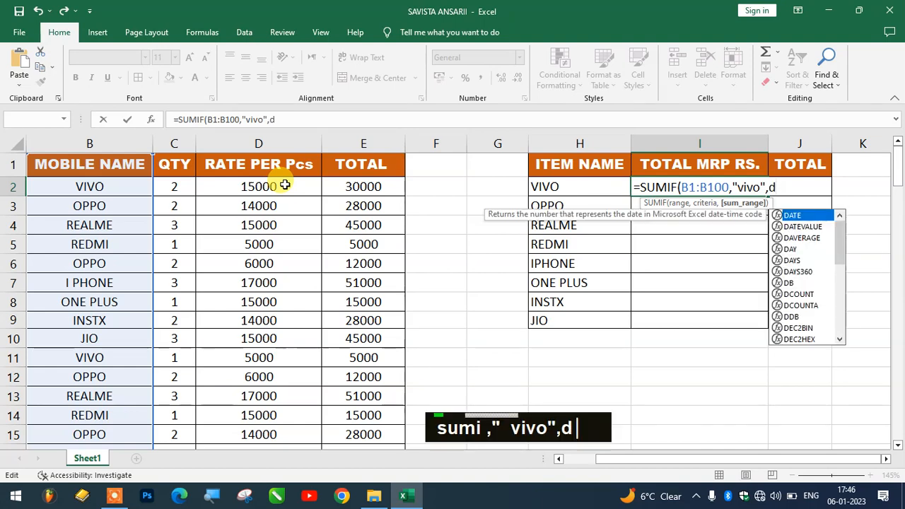
text(1:)
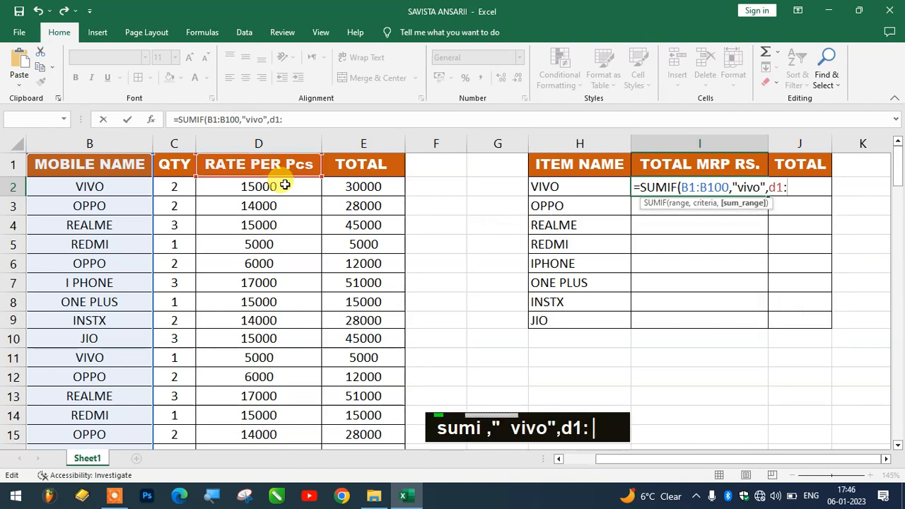
text(d100)
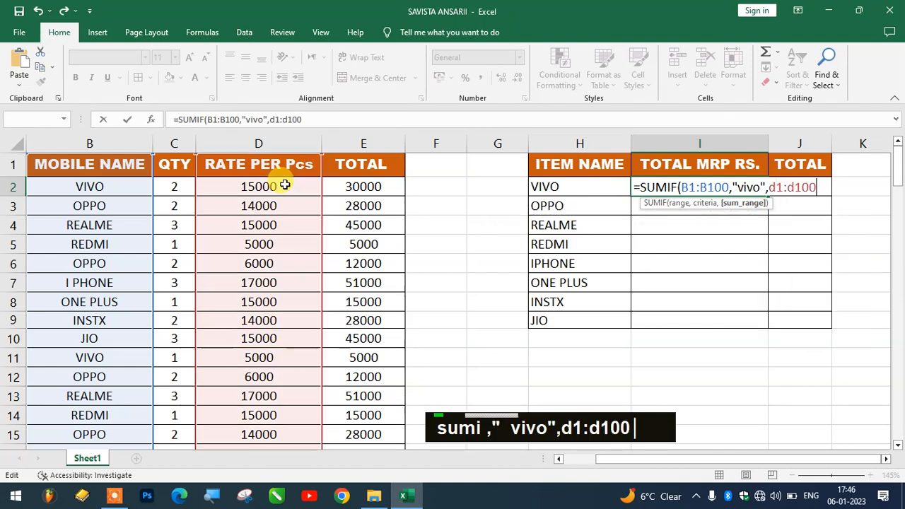
text())
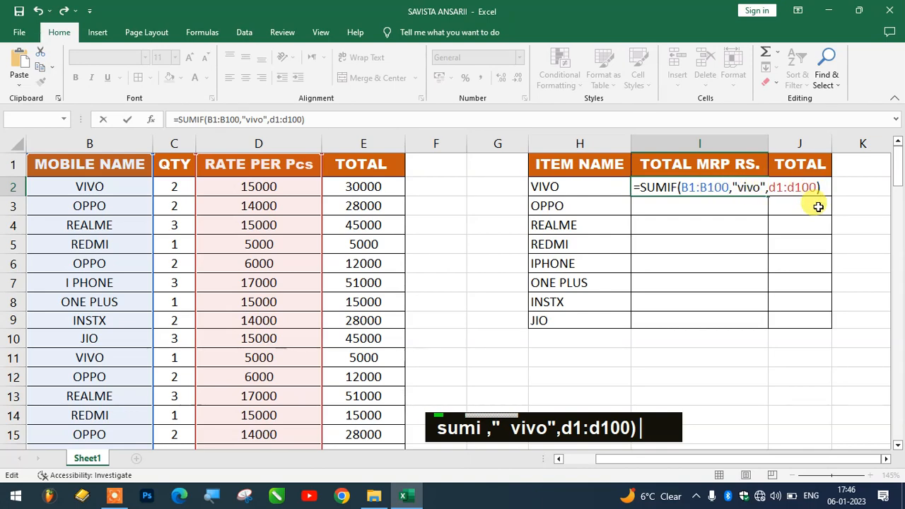
click(728, 187)
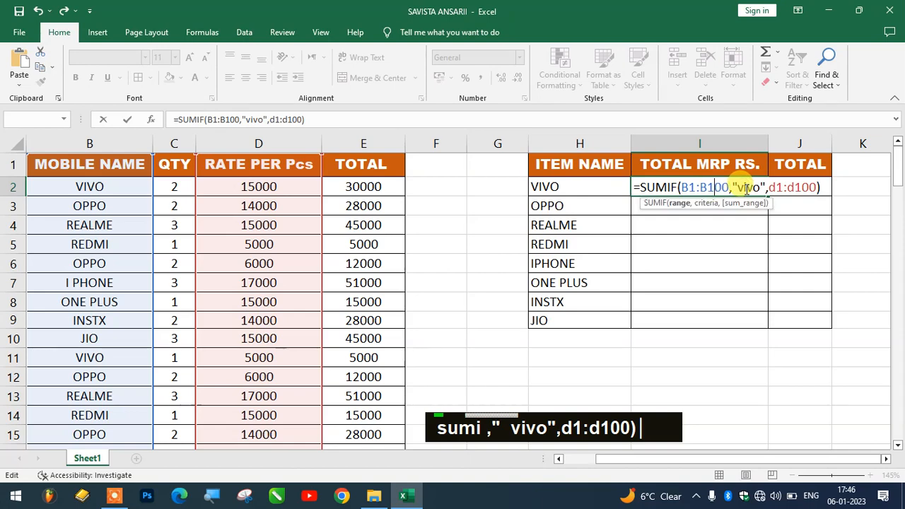
click(799, 187)
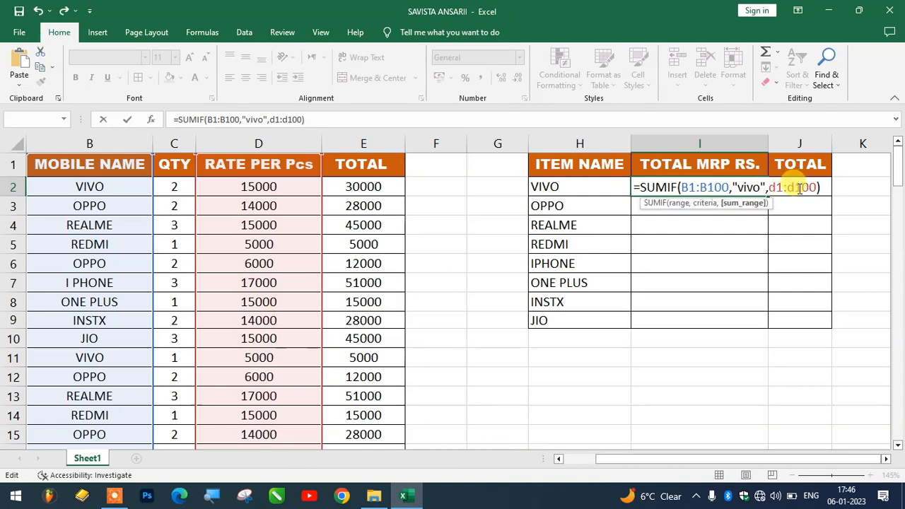
click(721, 186)
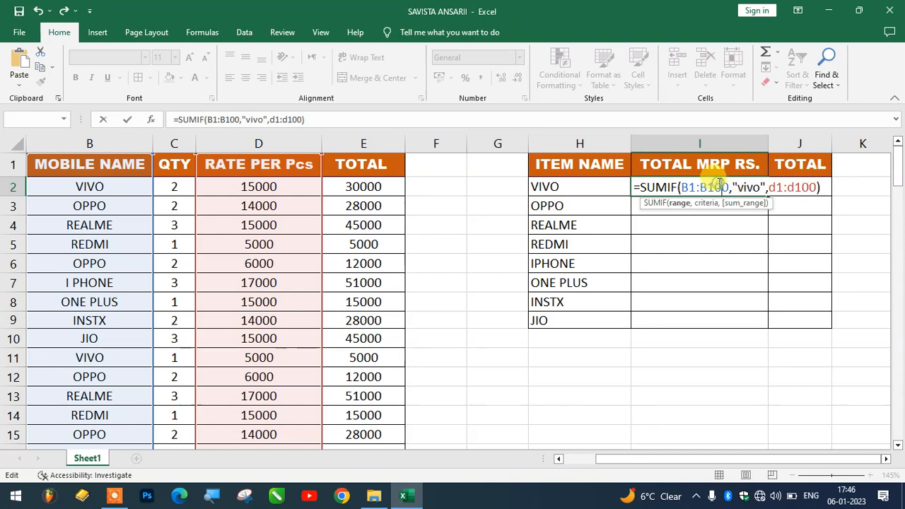
click(824, 188)
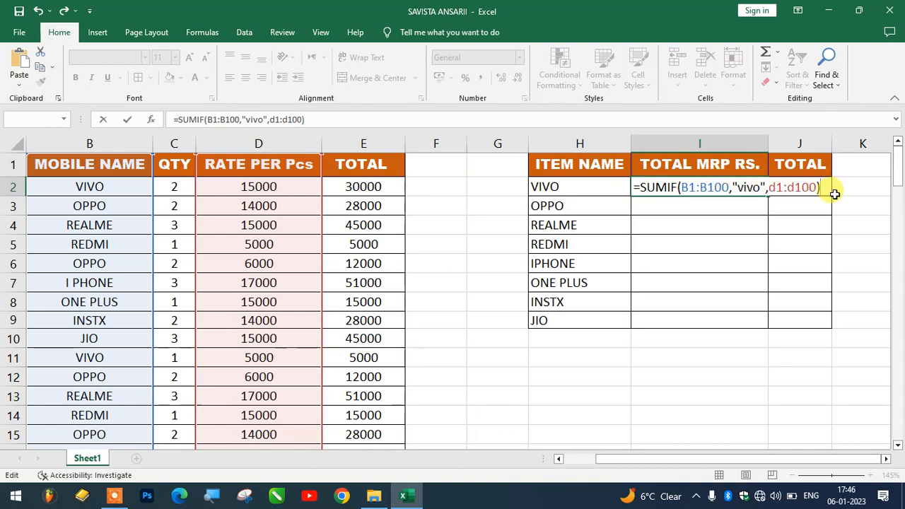
key(Return)
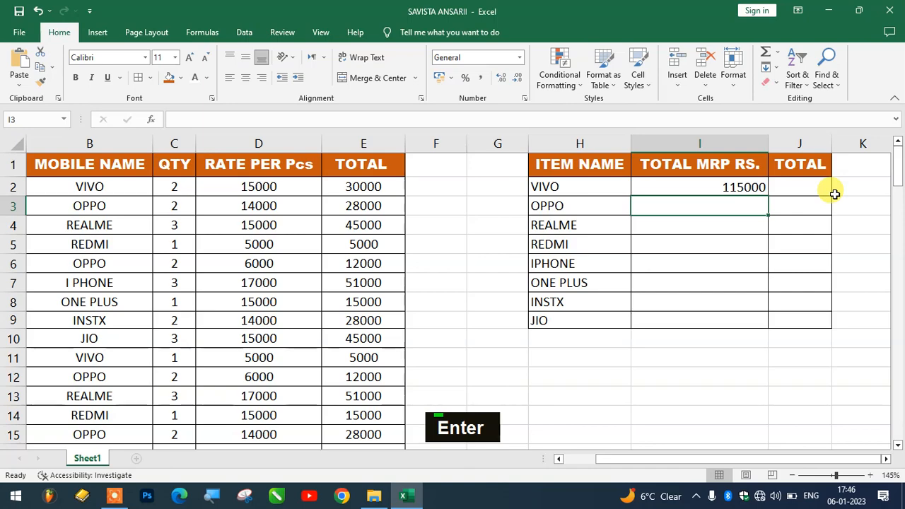
Step: Try filling the VIVO SUMIF formula from I2 down through I9 for the remaining items
ctrl+scroll(777, 185, up, 1)
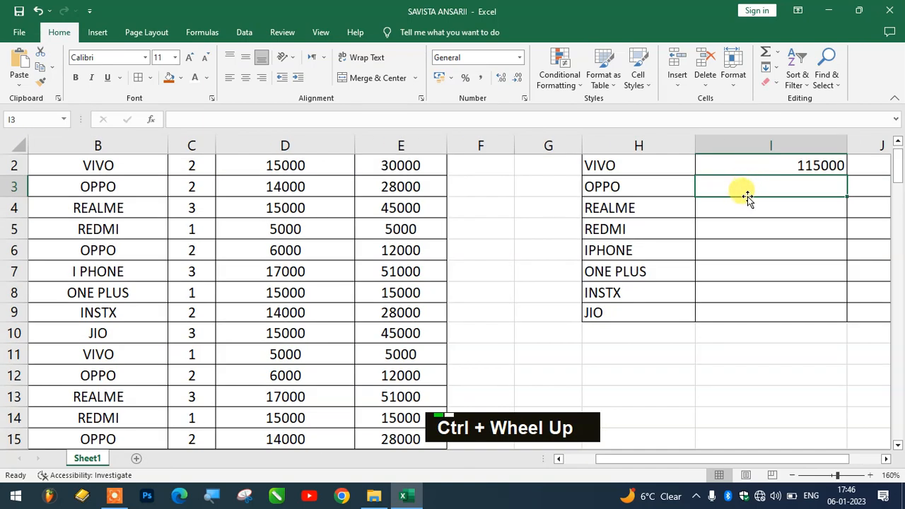
scroll(747, 197, up, 1)
click(827, 190)
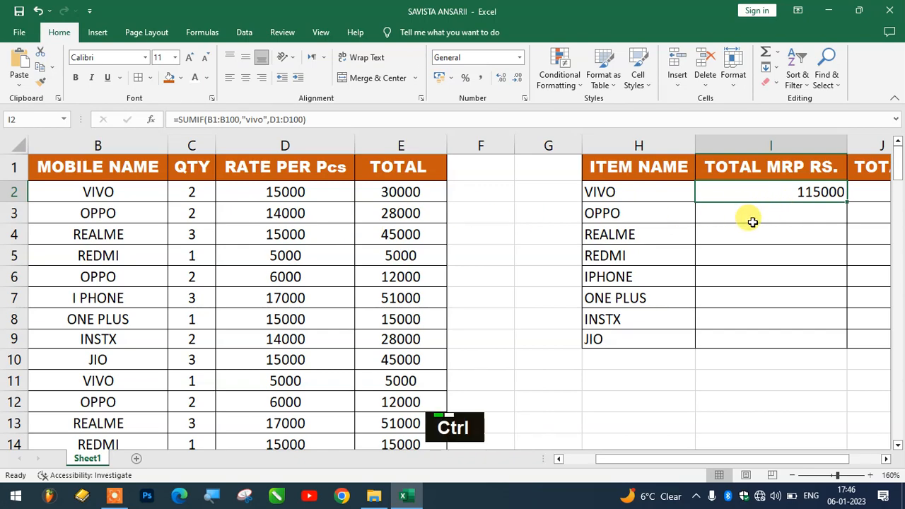
ctrl+scroll(752, 221, down, 2)
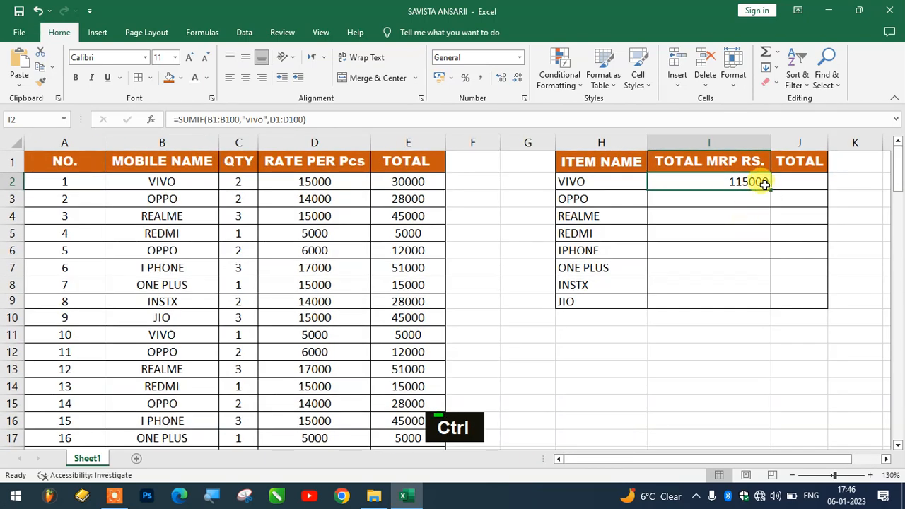
drag(764, 184, 761, 307)
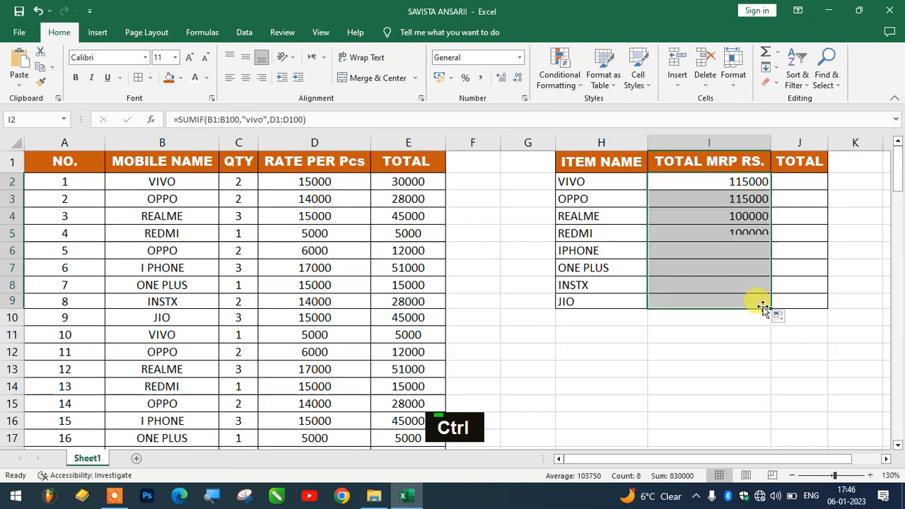
Step: Try editing the copied formula in I3 for OPPO by erasing "ivo" from its criteria
double_click(751, 200)
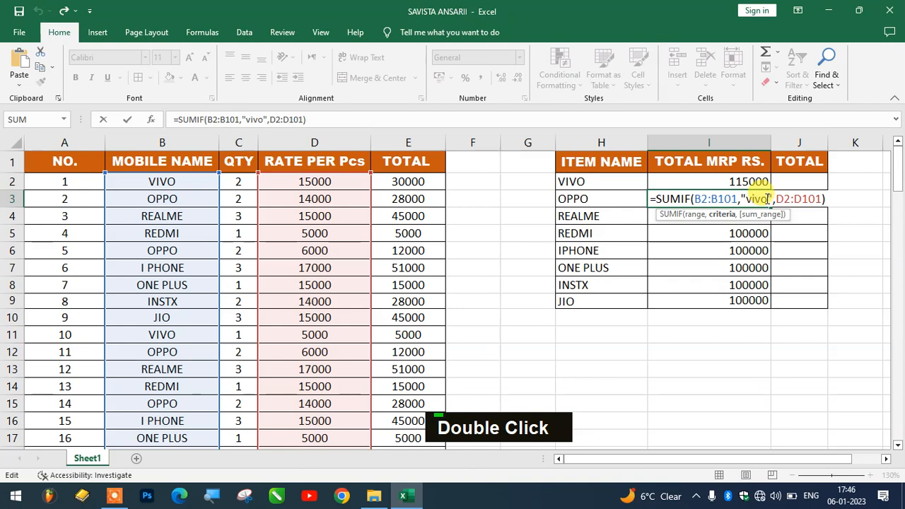
key(BackSpace)
key(BackSpace)
key(BackSpace)
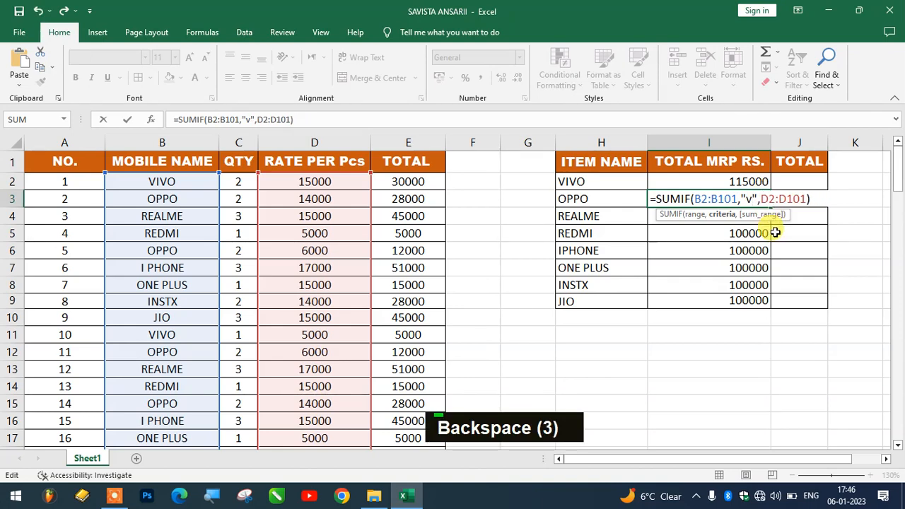
click(742, 366)
Step: Clear the copied formulas from I3:I11 under TOTAL MRP RS
drag(735, 205, 731, 330)
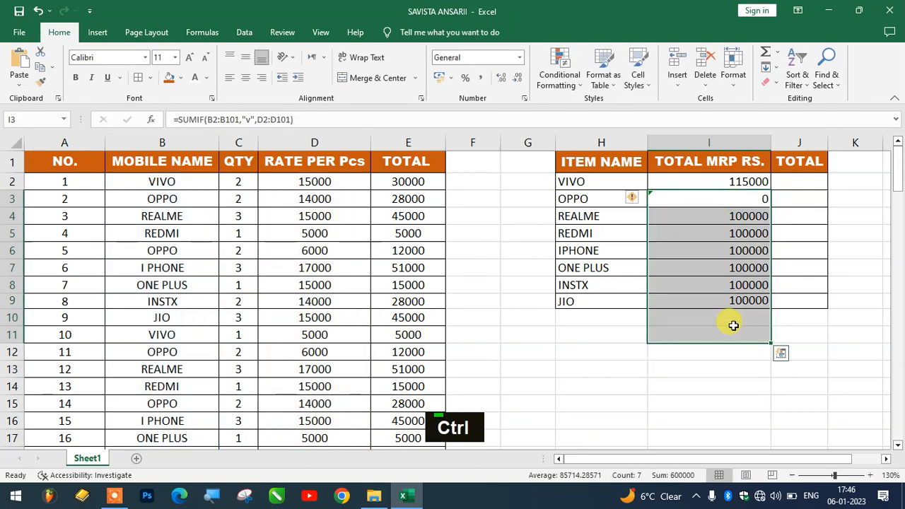
key(Delete)
click(692, 204)
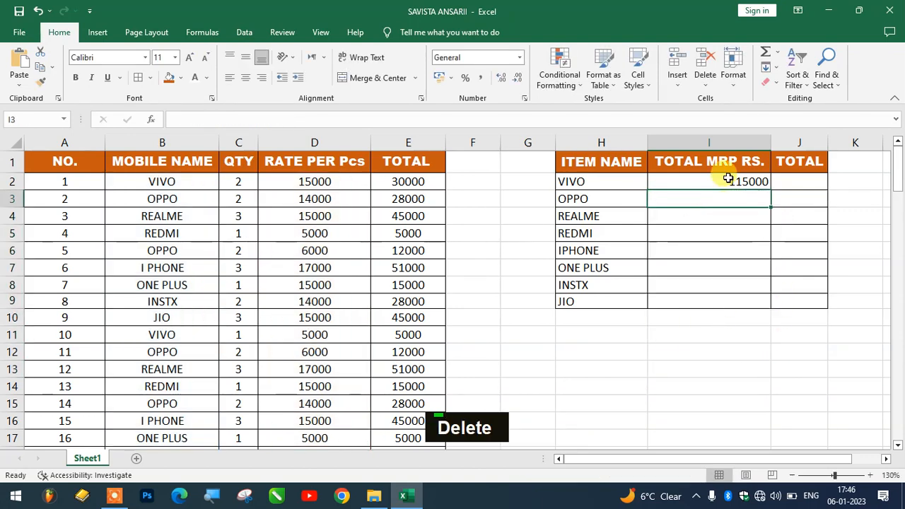
Step: Examine the range, criteria and sum range of the VIVO SUMIF formula in I2, leaving it as entered
double_click(711, 181)
click(828, 181)
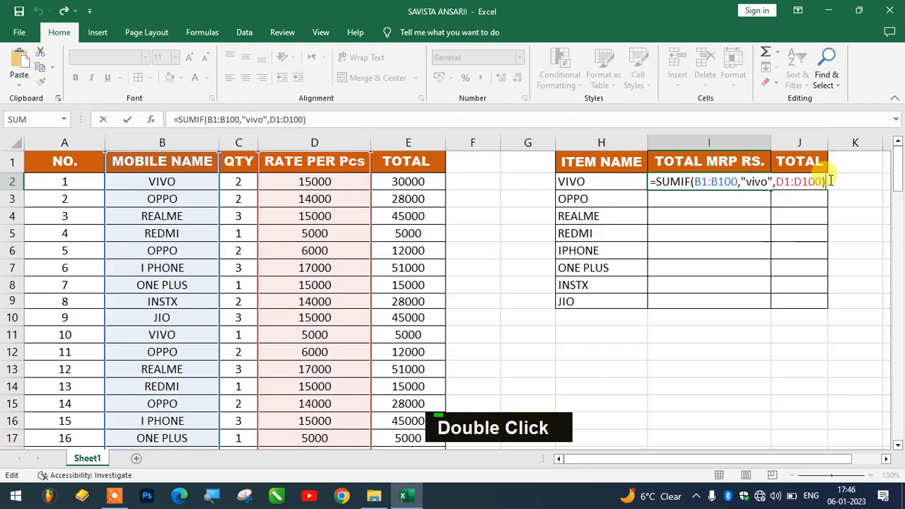
scroll(832, 181, up, 1)
key(Return)
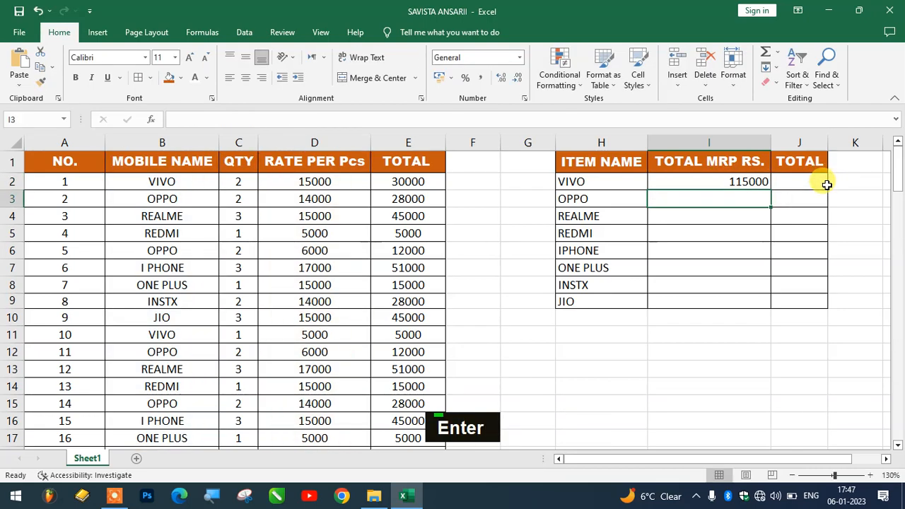
scroll(866, 258, up, 4)
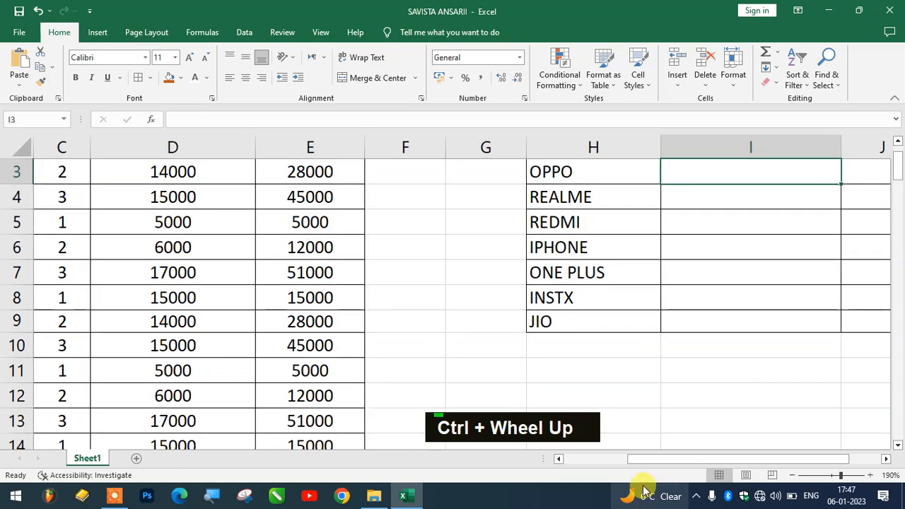
drag(654, 459, 813, 456)
scroll(871, 230, up, 1)
scroll(850, 228, up, 4)
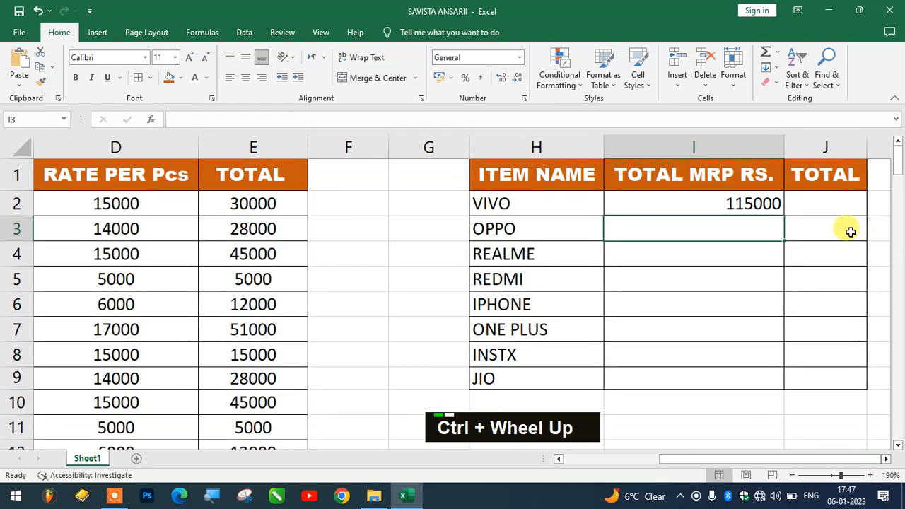
drag(725, 460, 735, 459)
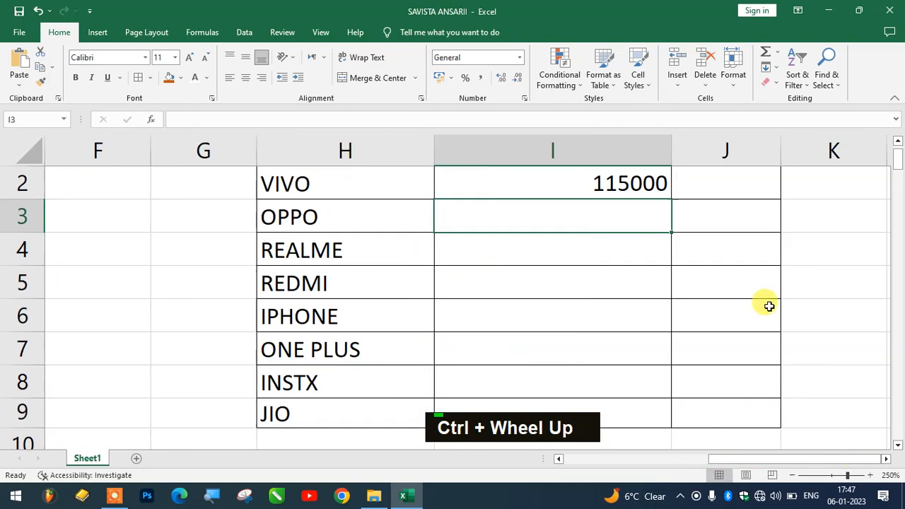
scroll(658, 256, up, 1)
double_click(640, 229)
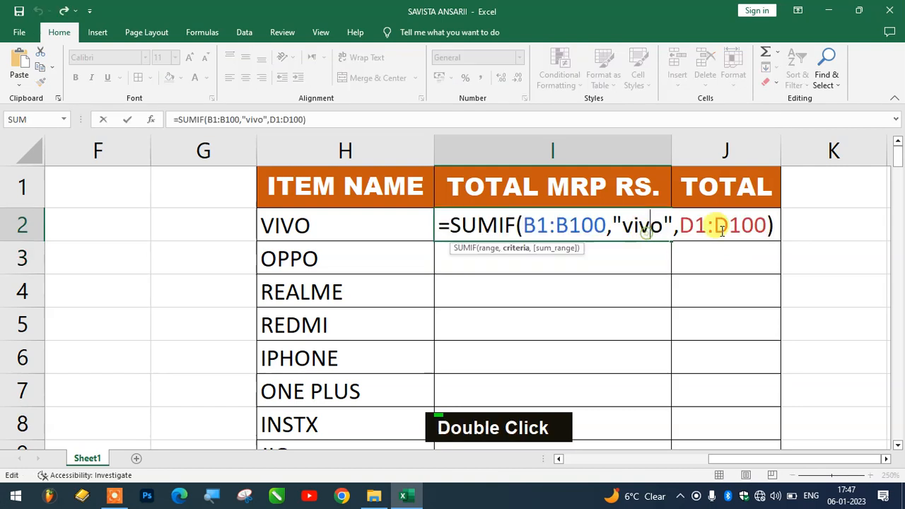
click(777, 226)
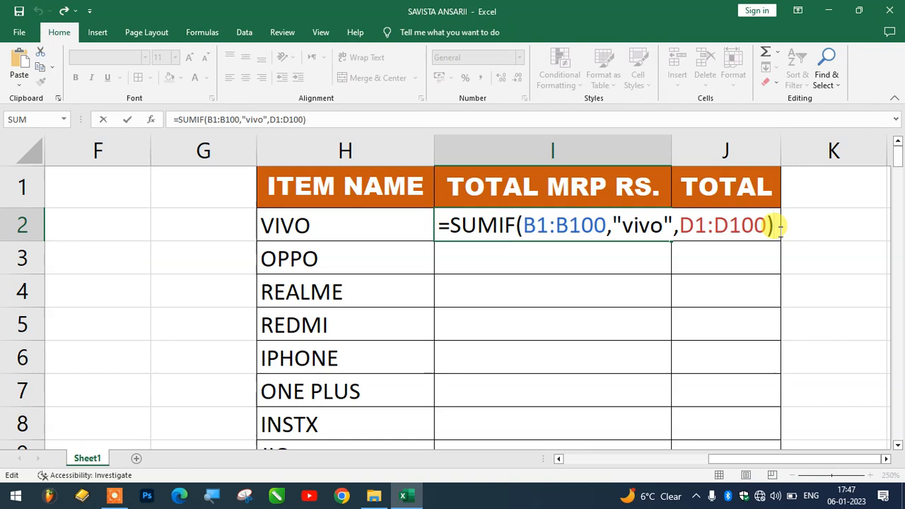
key(Return)
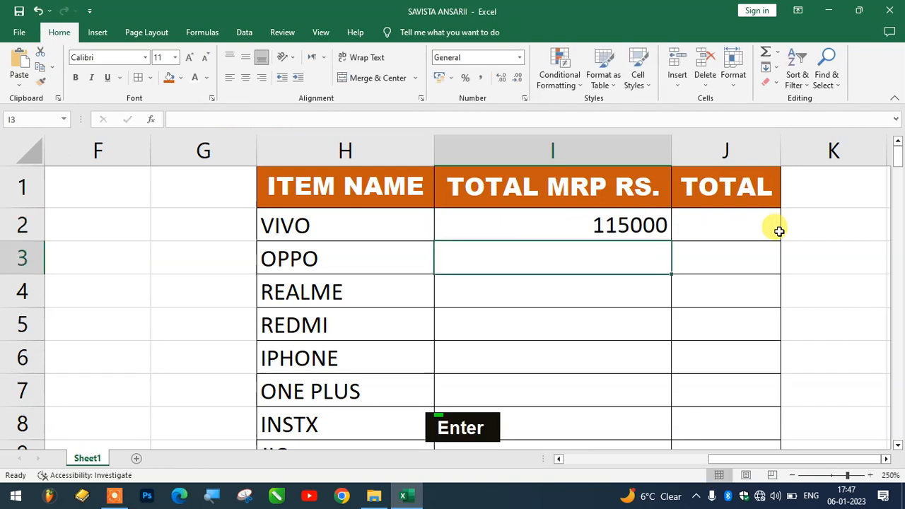
Step: Try copying the VIVO SUMIF formula from I2 across to J2 and check its cell references
click(615, 224)
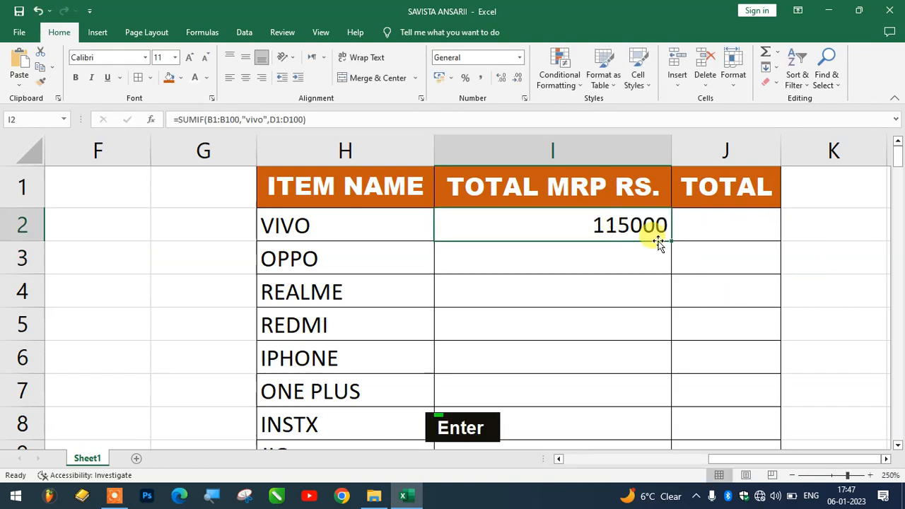
drag(756, 240, 747, 236)
double_click(744, 228)
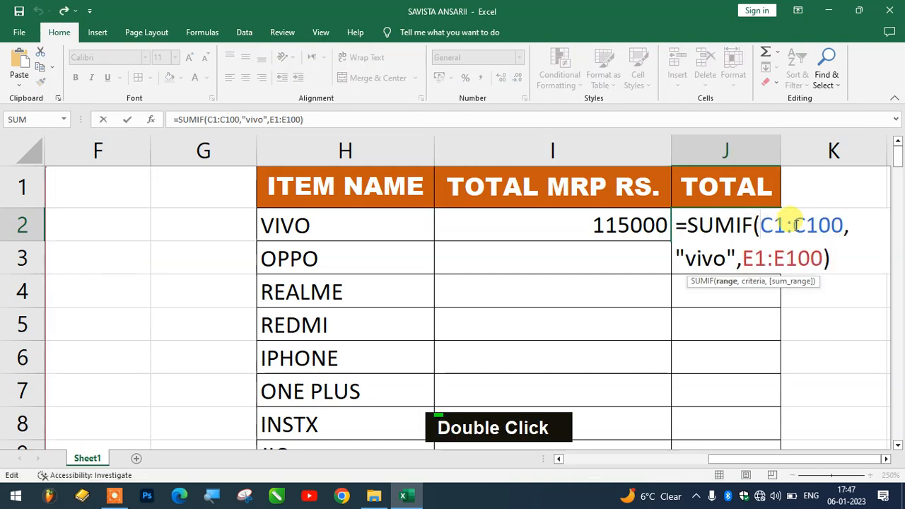
drag(734, 460, 872, 459)
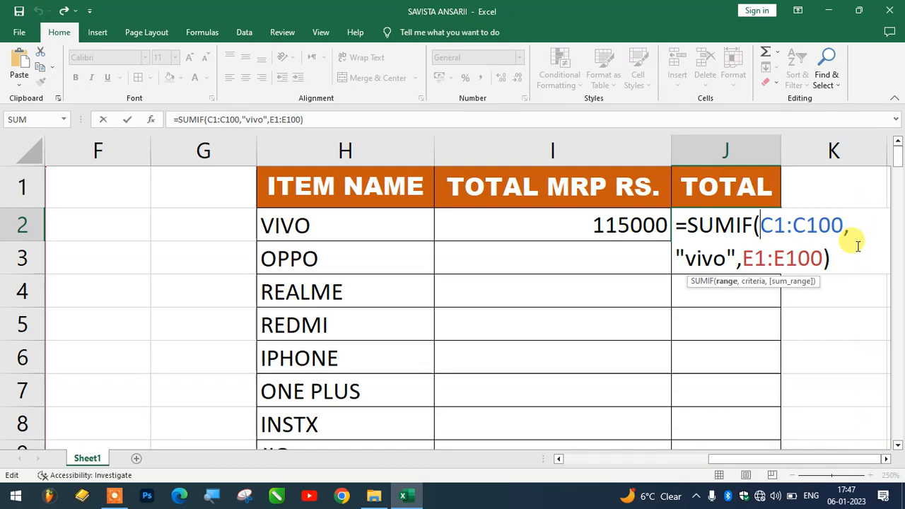
scroll(848, 247, up, 1)
scroll(799, 252, down, 1)
key(Return)
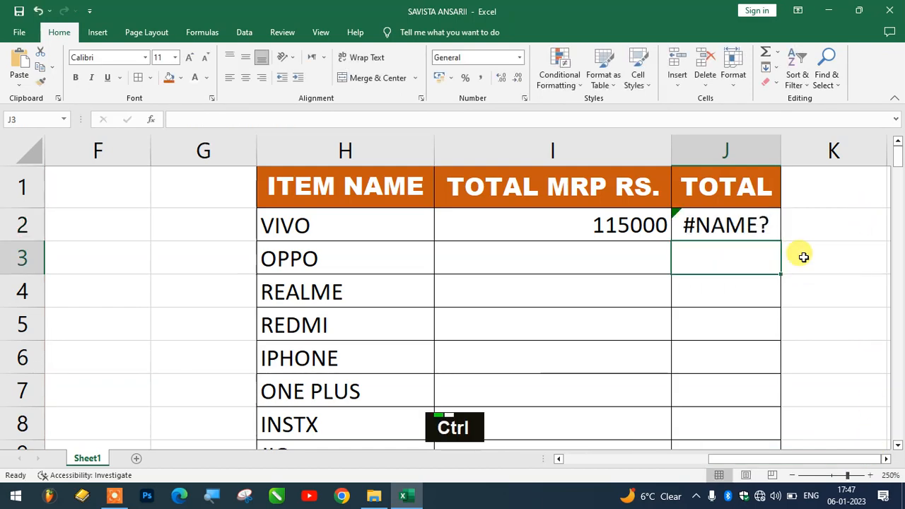
Step: Reopen the copied SUMIF formula in J2 and enter it with another backslash before C1:C100
scroll(778, 261, down, 3)
double_click(733, 212)
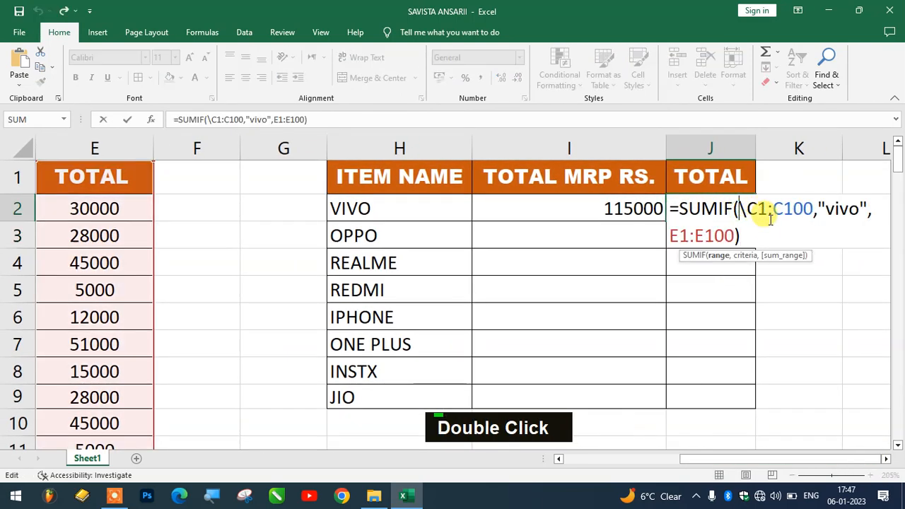
scroll(673, 251, down, 1)
text(\)
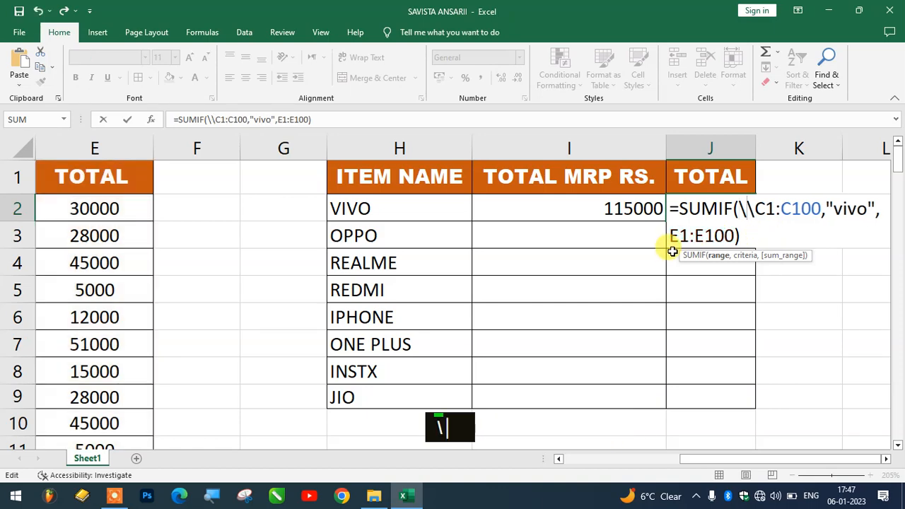
key(Return)
Step: Replace the faulty VIVO total formula in J2 with a fresh start reading =sumif
ctrl+scroll(515, 330, down, 3)
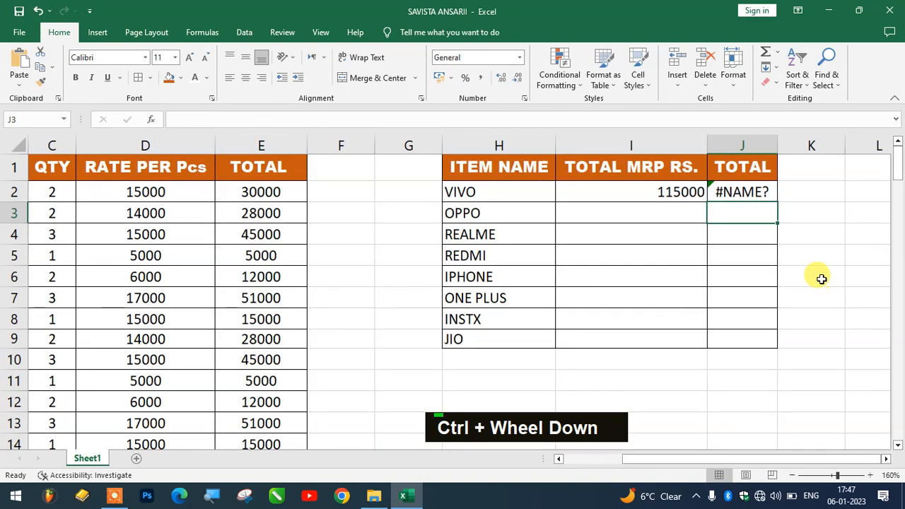
scroll(757, 187, up, 1)
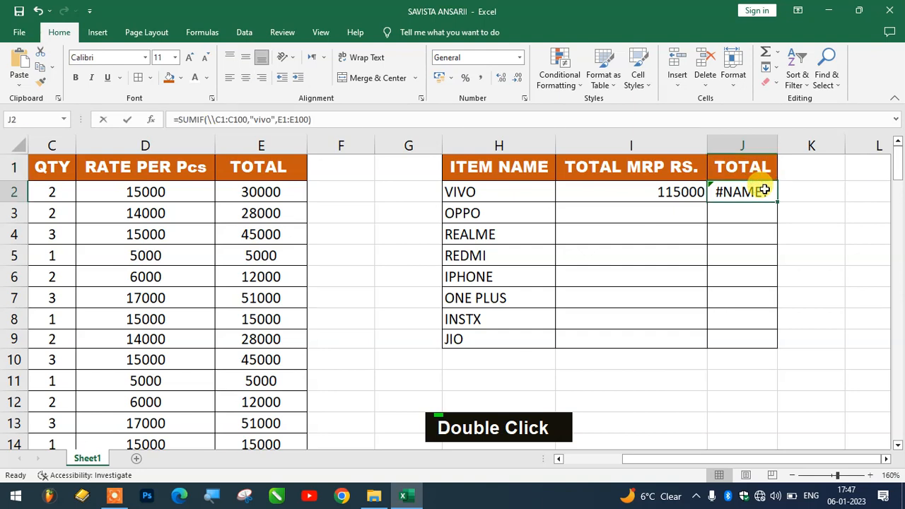
double_click(757, 186)
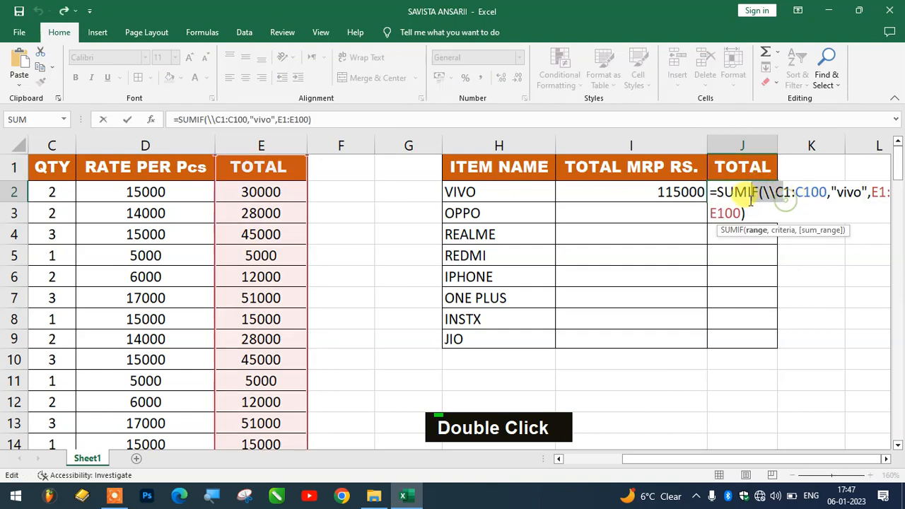
drag(746, 213, 724, 185)
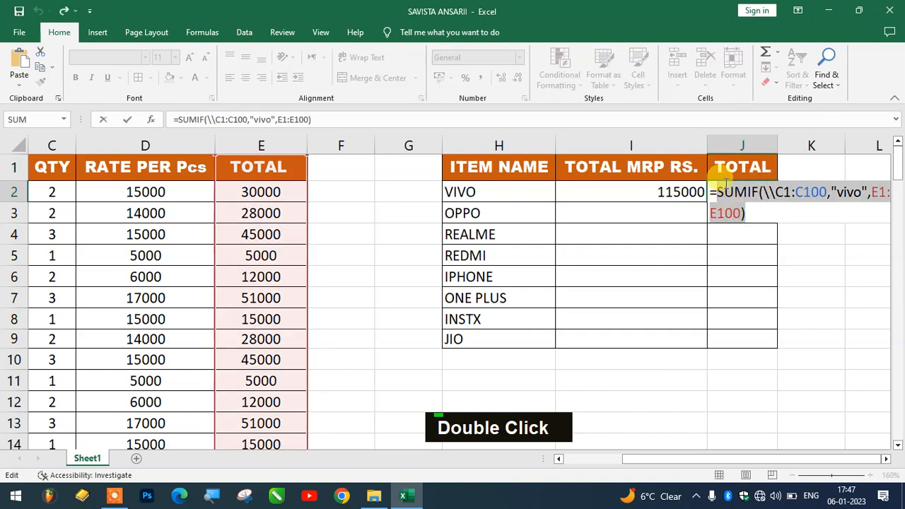
key(BackSpace)
text(sum)
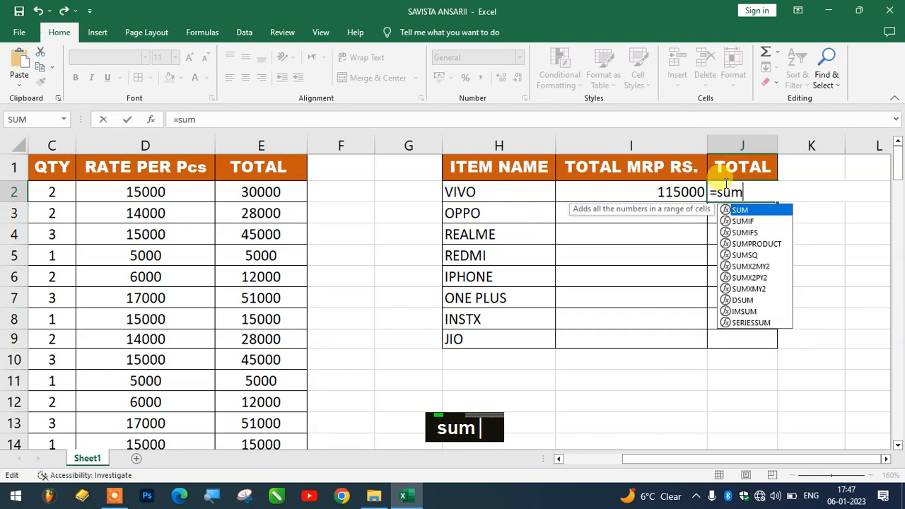
text(if)
key(shift+Return)
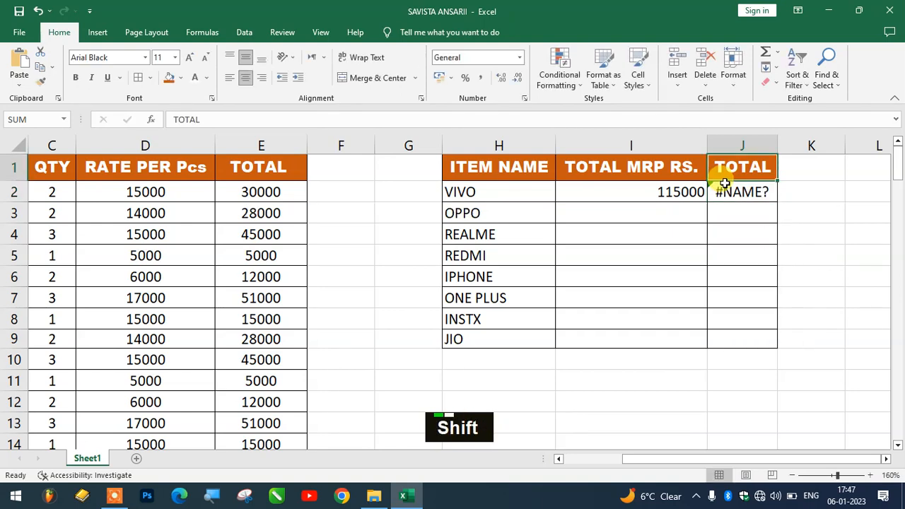
Step: Continue the SUMIF formula in J2 with the range b1:b100 and the criteria "vivo"
key(Down)
key(F2)
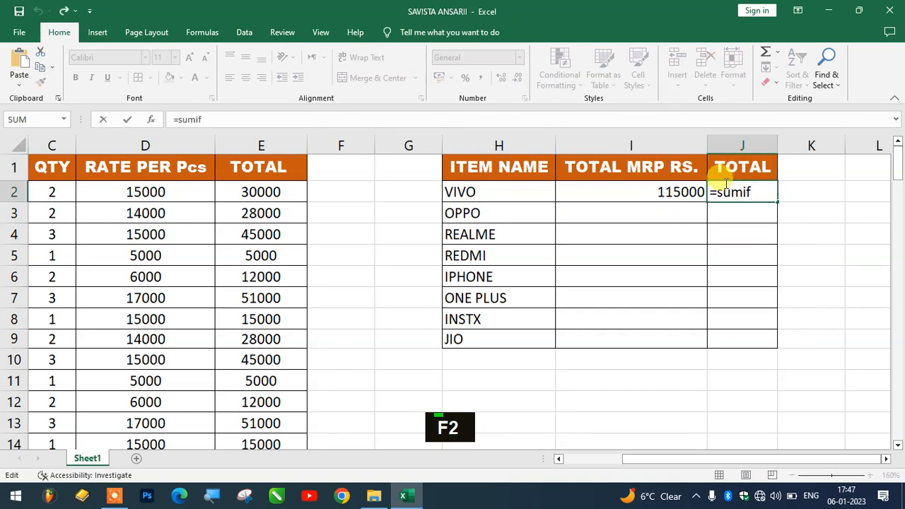
key(shift)
text(()
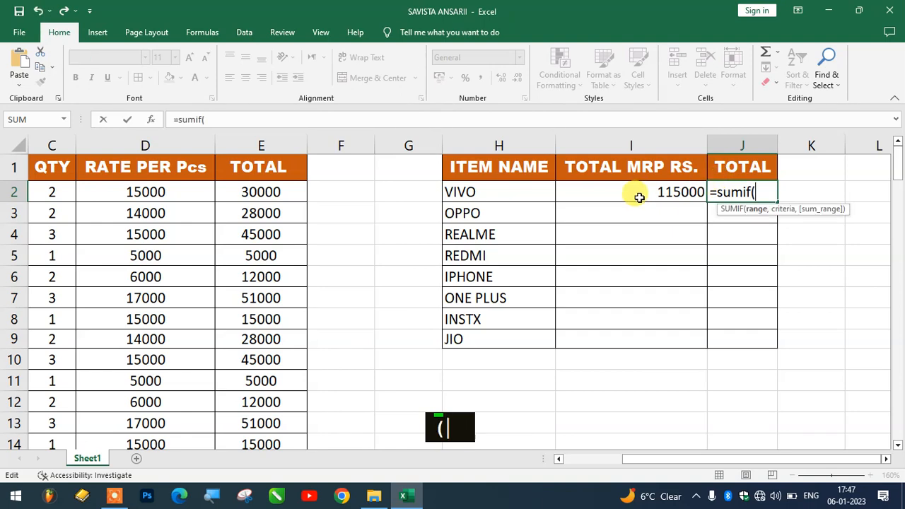
text(b1:)
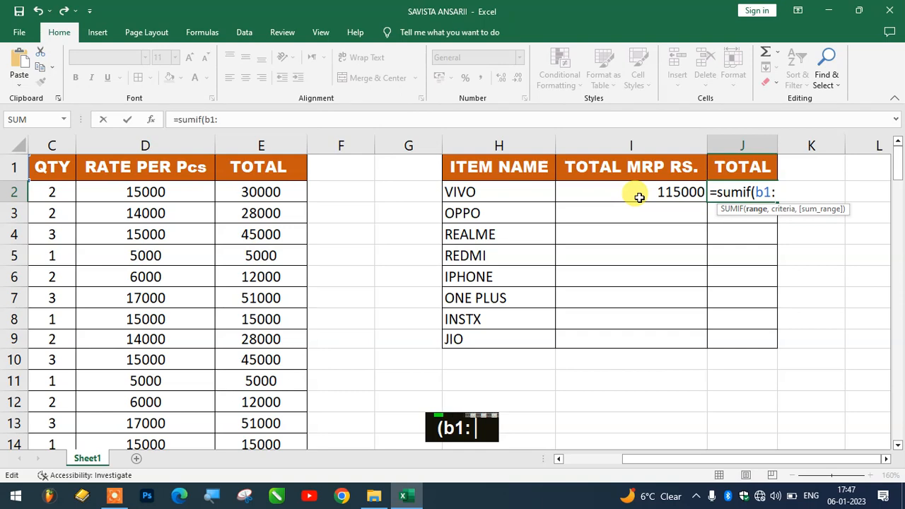
text(b100)
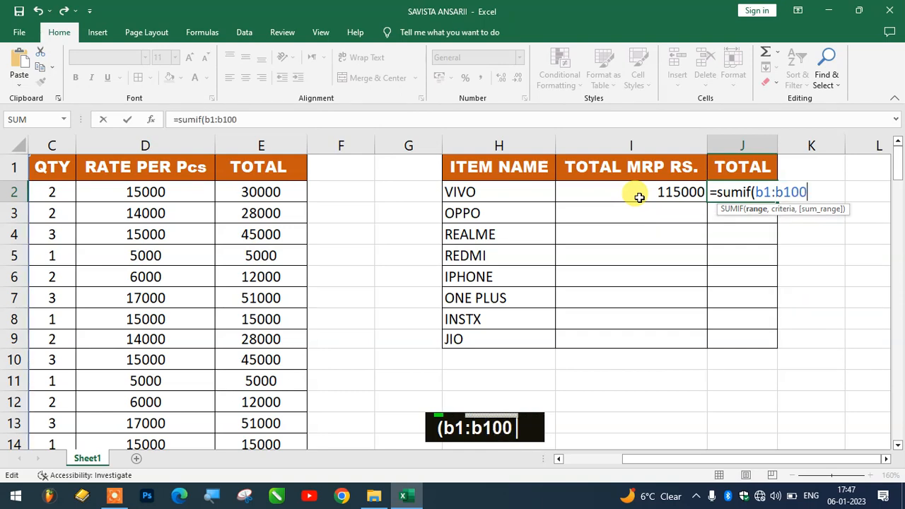
text(,")
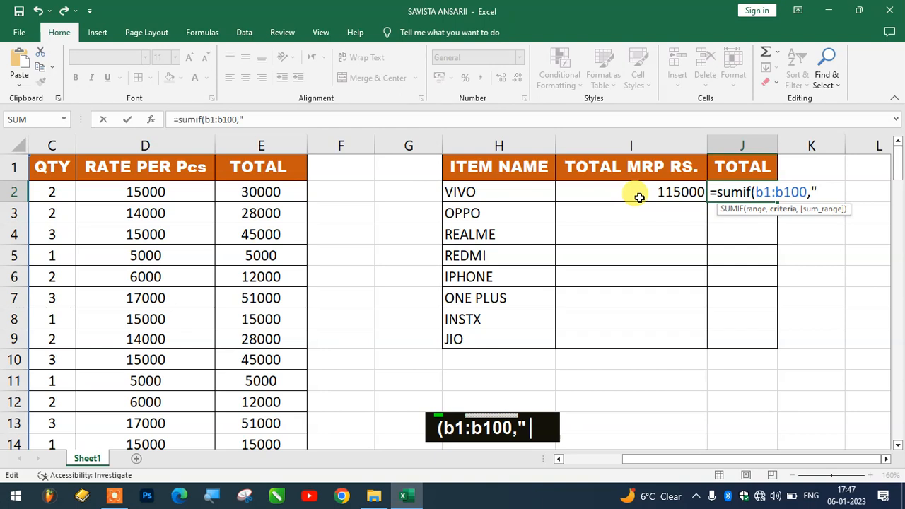
text(vivo)
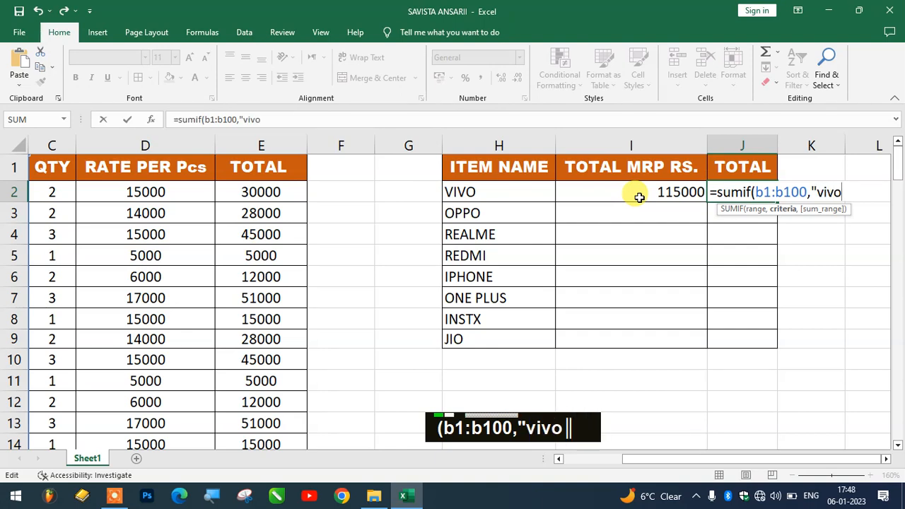
text(")
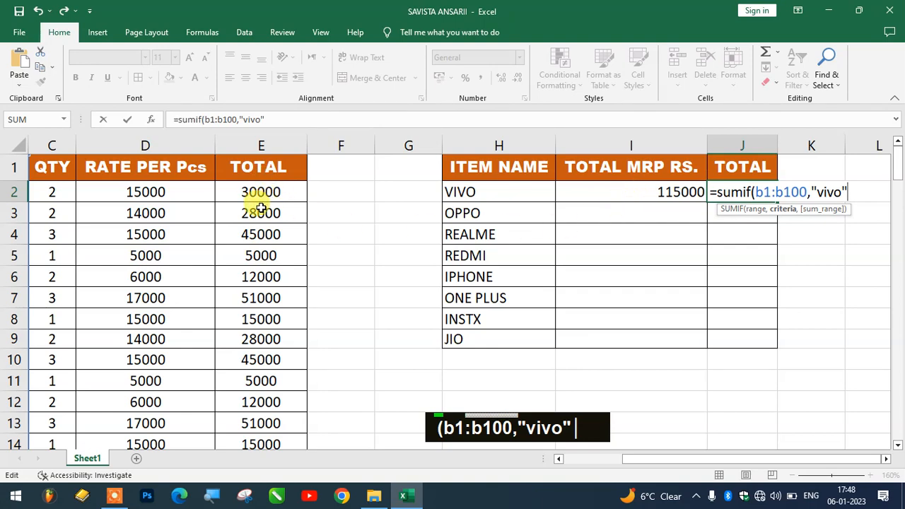
Step: Add e1:e100 as the sum range in the J2 formula, close the bracket and try to enter it
text(e1)
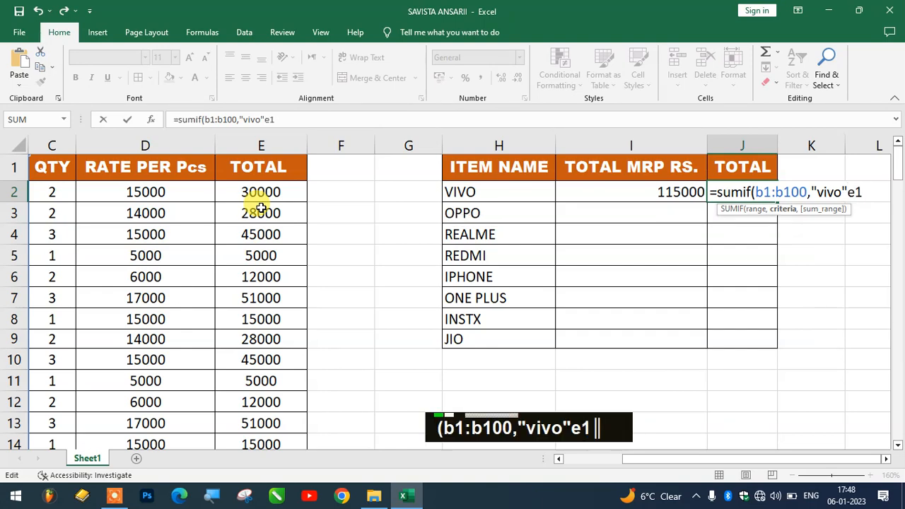
text(:)
text(100)
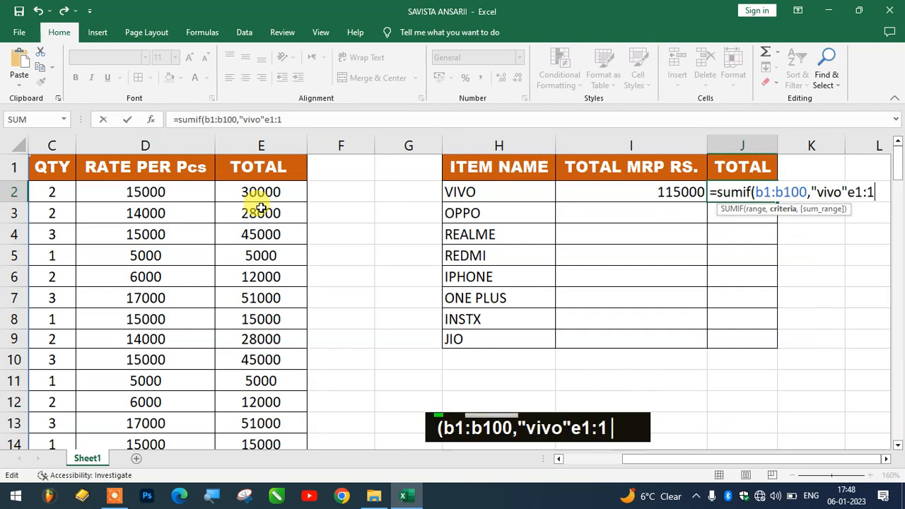
text())
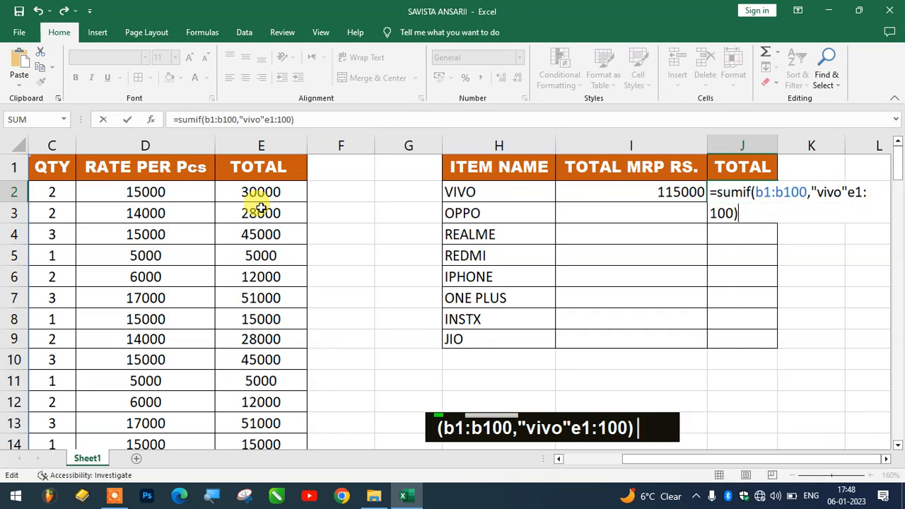
key(Left)
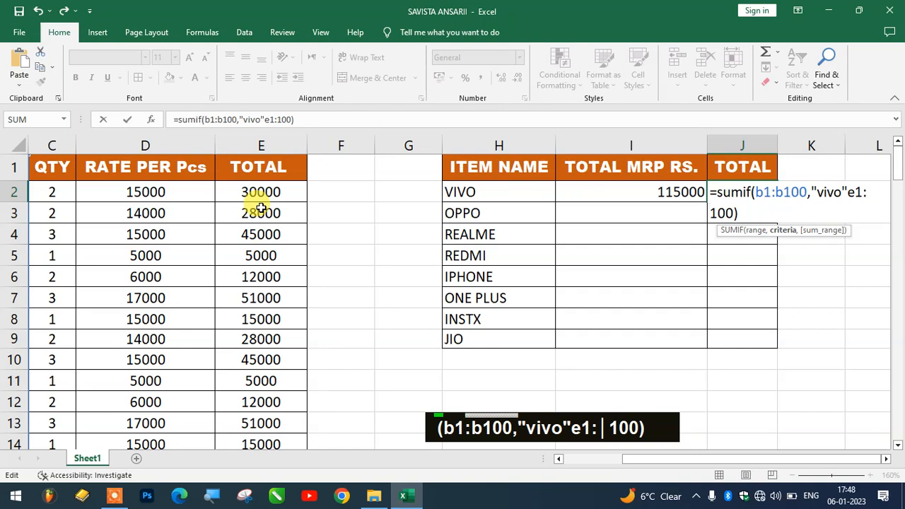
text(e)
key(Return)
key(Return)
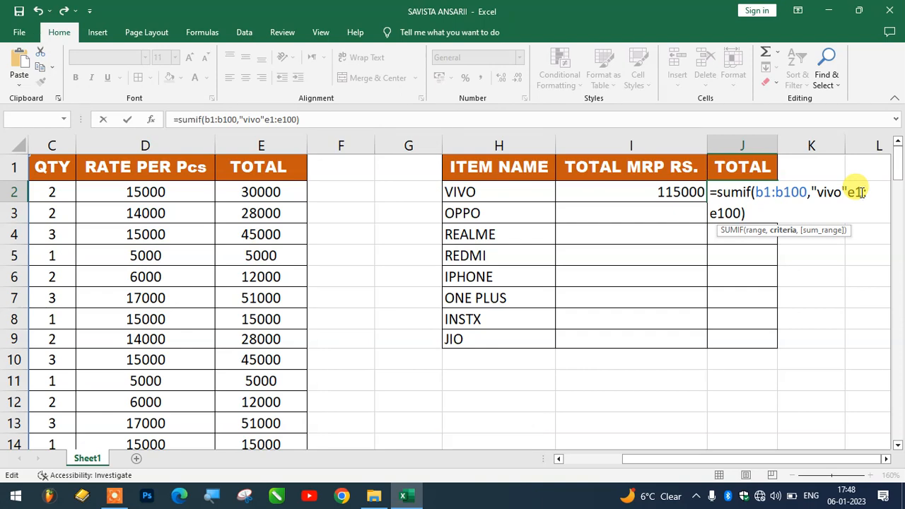
Step: Insert the missing comma between "vivo" and e1:e100 in the J2 formula and enter it
key(Right)
key(Right)
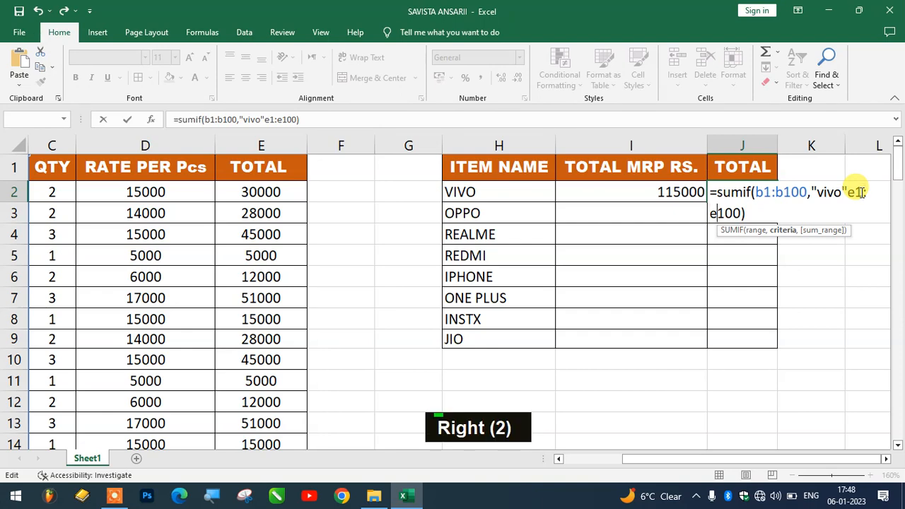
key(Return)
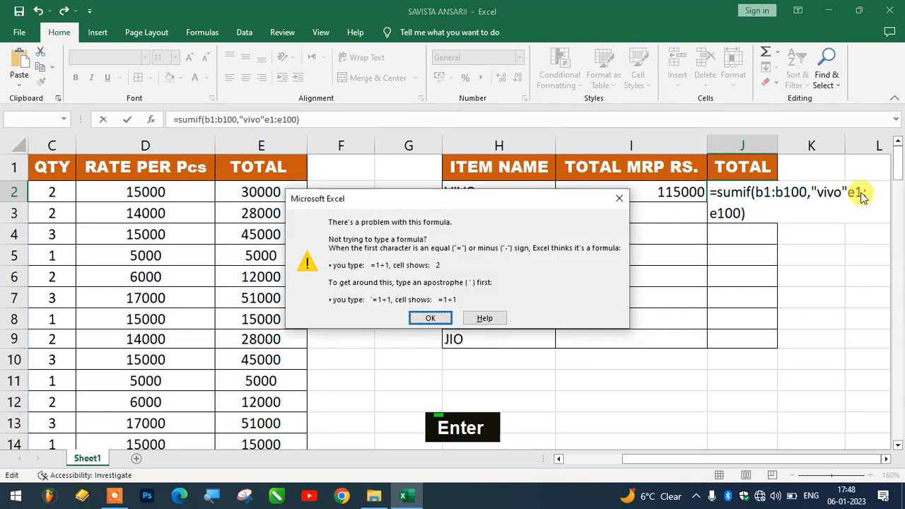
key(Return)
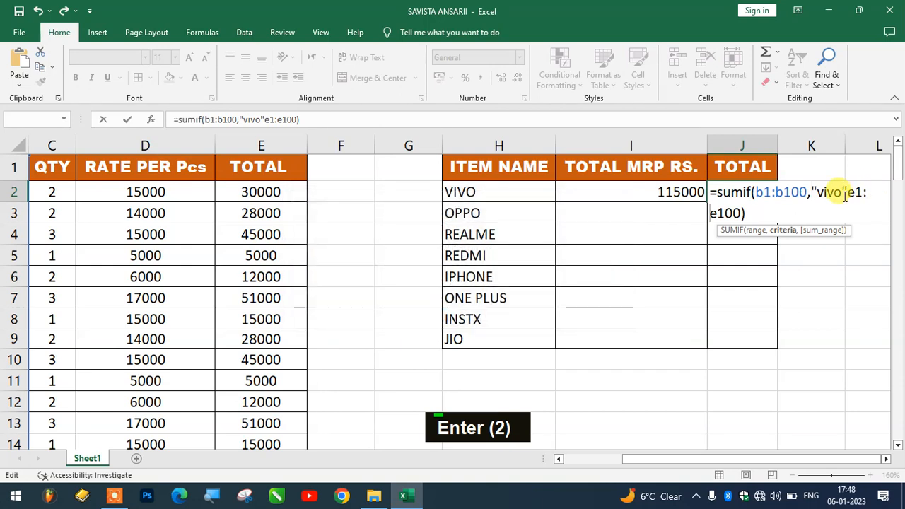
click(847, 192)
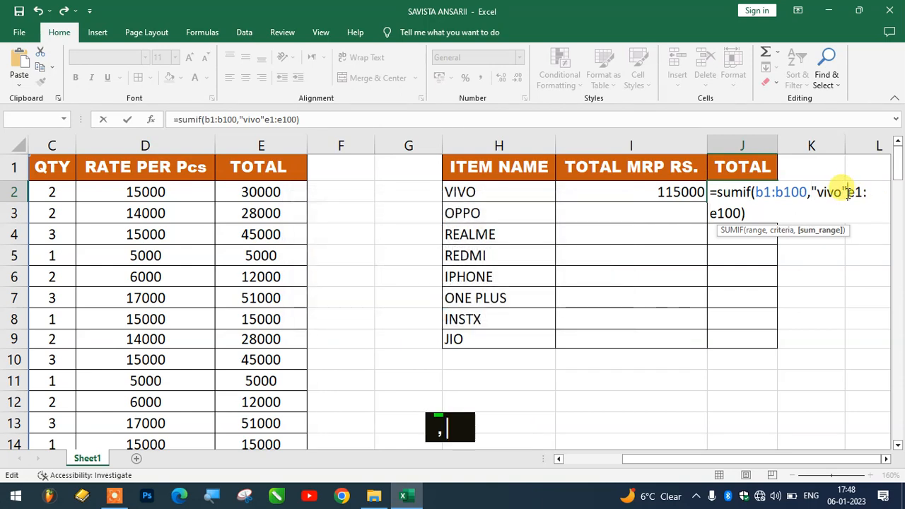
text(,)
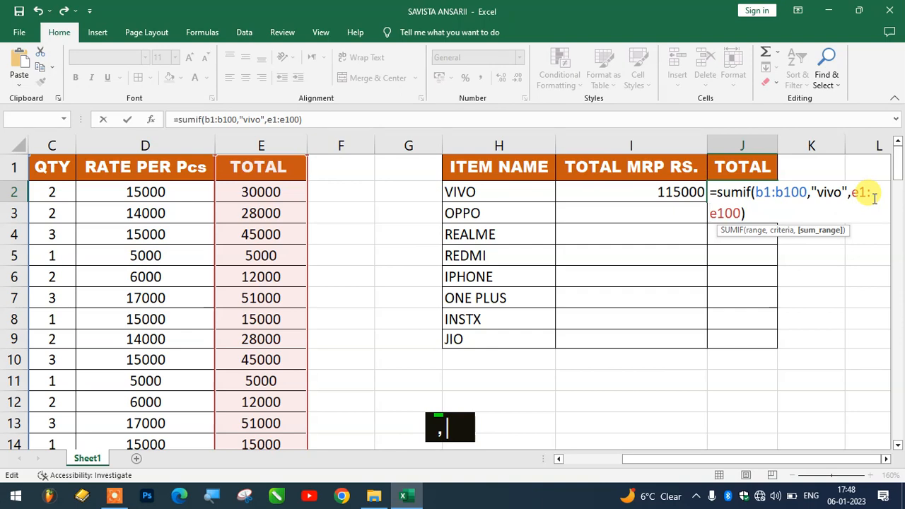
key(Return)
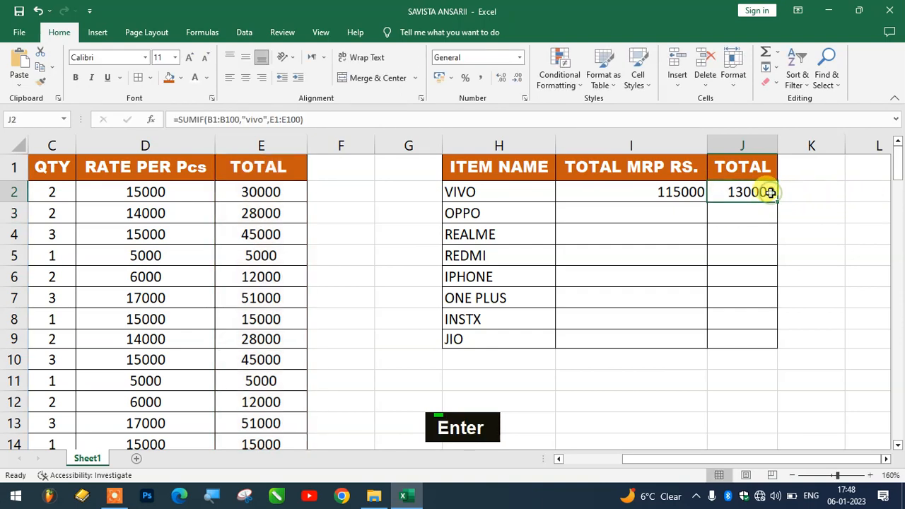
Step: Examine the rates and totals down the mobile sales table alongside the VIVO results in the item summary
click(175, 201)
drag(673, 465, 654, 465)
ctrl+scroll(564, 307, down, 1)
ctrl+scroll(589, 305, down, 2)
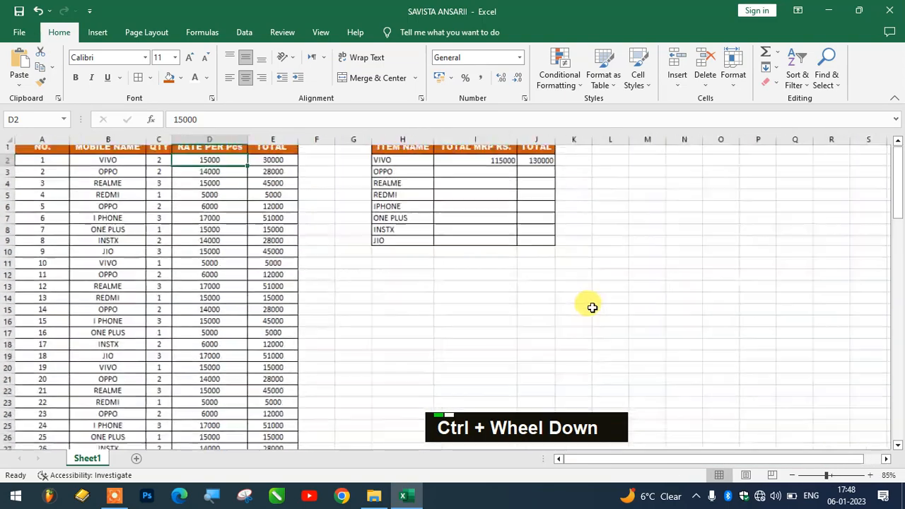
scroll(307, 242, up, 1)
ctrl+scroll(503, 268, up, 1)
ctrl+scroll(509, 270, up, 1)
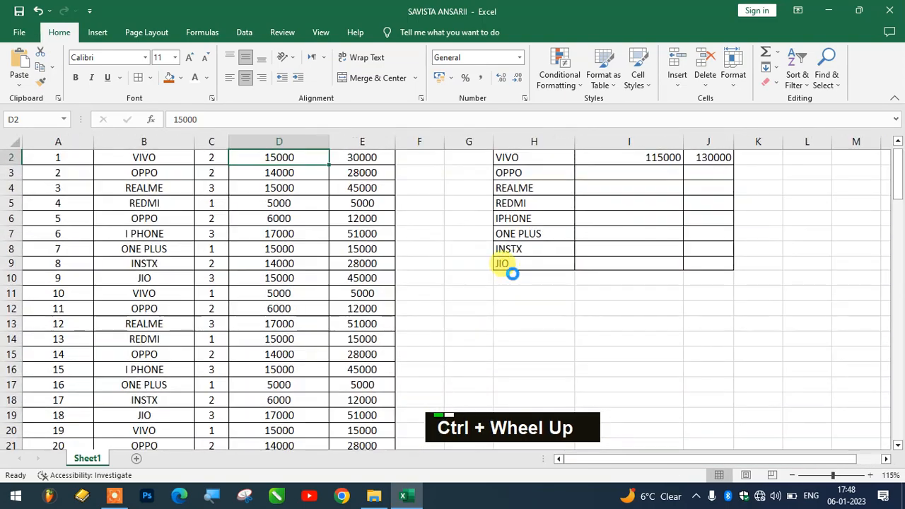
ctrl+scroll(351, 254, down, 1)
scroll(351, 273, down, 11)
scroll(351, 276, up, 11)
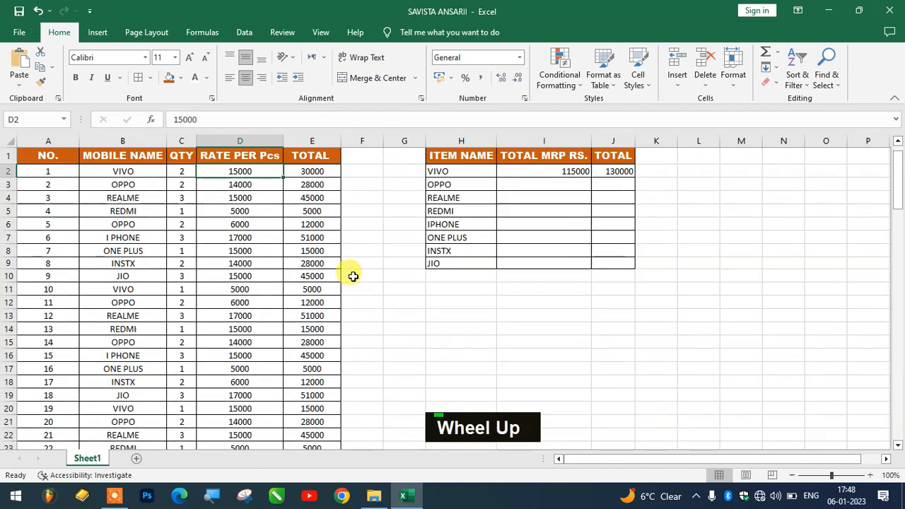
ctrl+scroll(462, 282, down, 2)
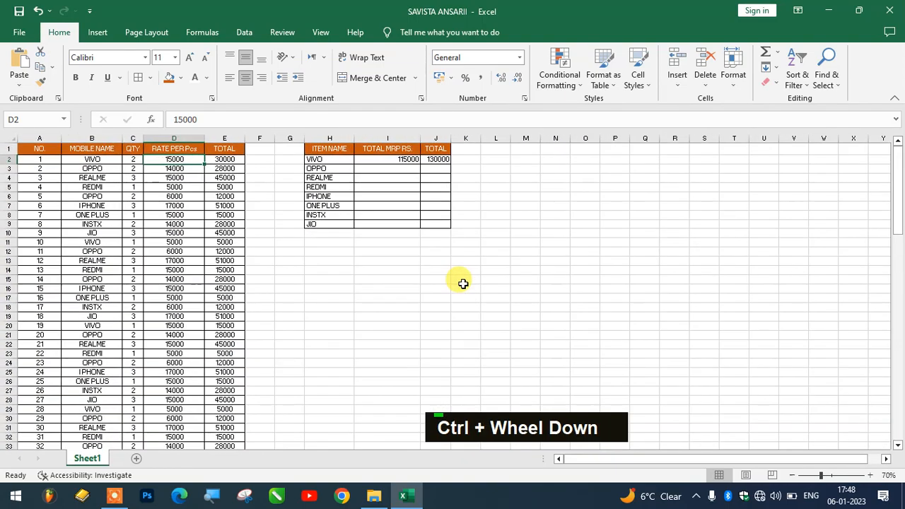
ctrl+scroll(462, 283, up, 1)
scroll(105, 289, up, 1)
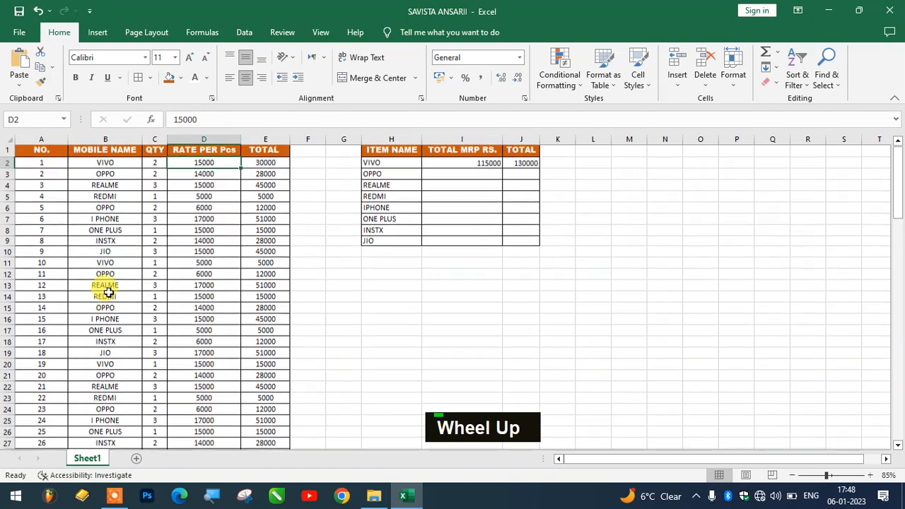
scroll(246, 297, down, 18)
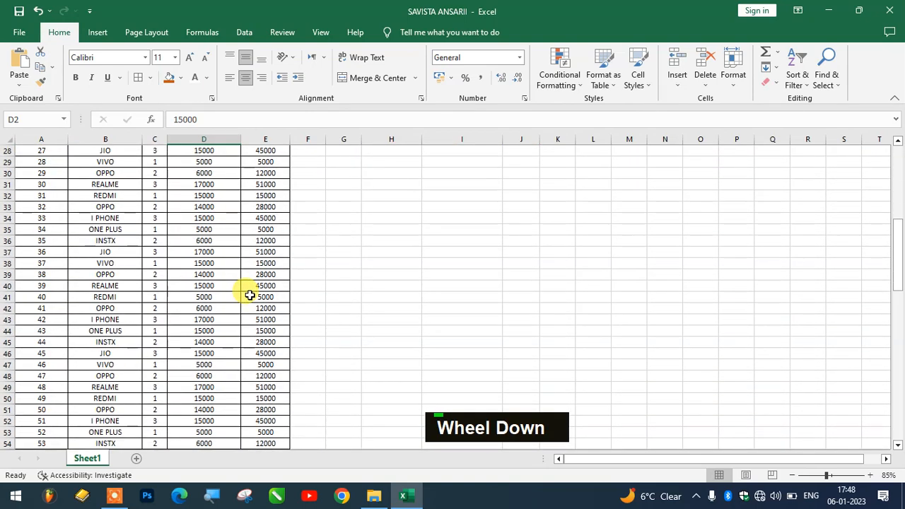
scroll(276, 293, up, 6)
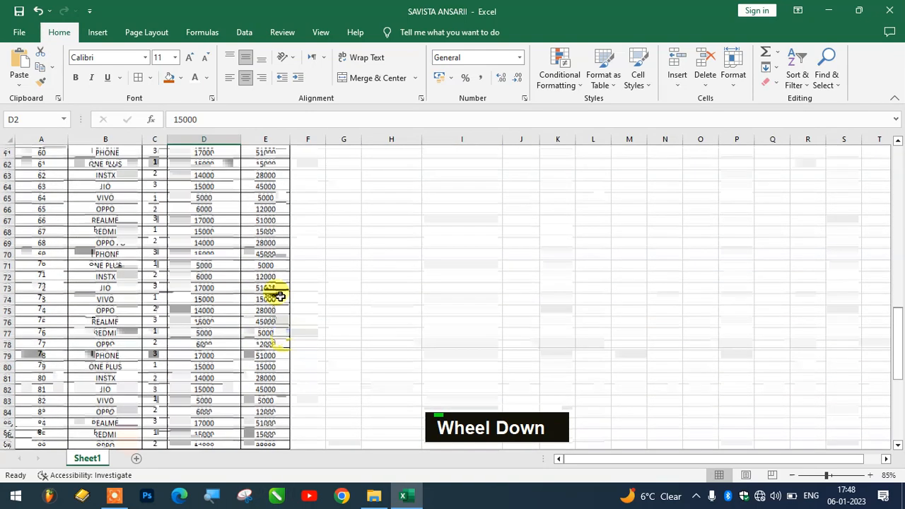
scroll(280, 296, up, 12)
ctrl+scroll(279, 302, up, 3)
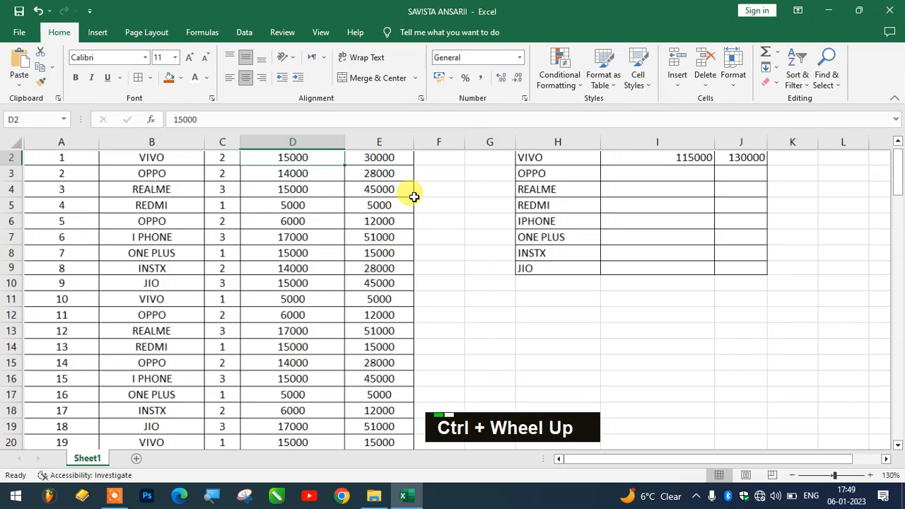
scroll(566, 210, up, 1)
click(749, 188)
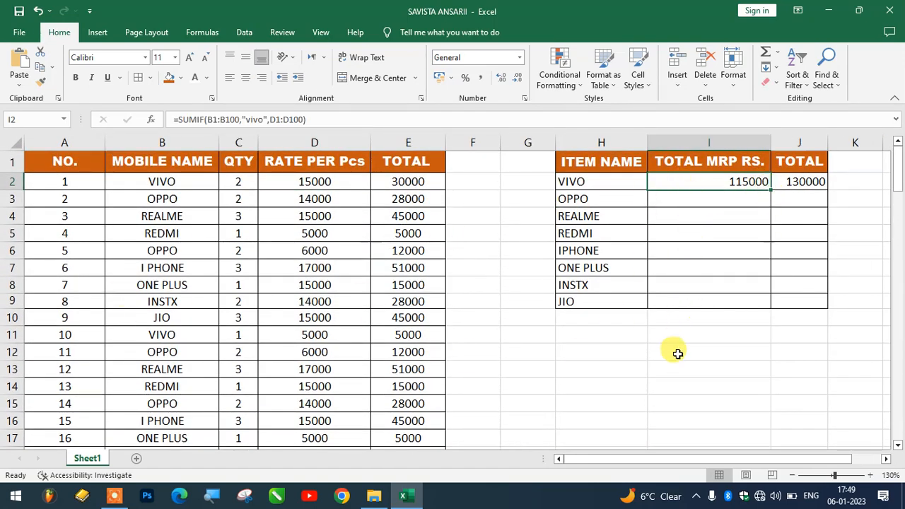
click(600, 342)
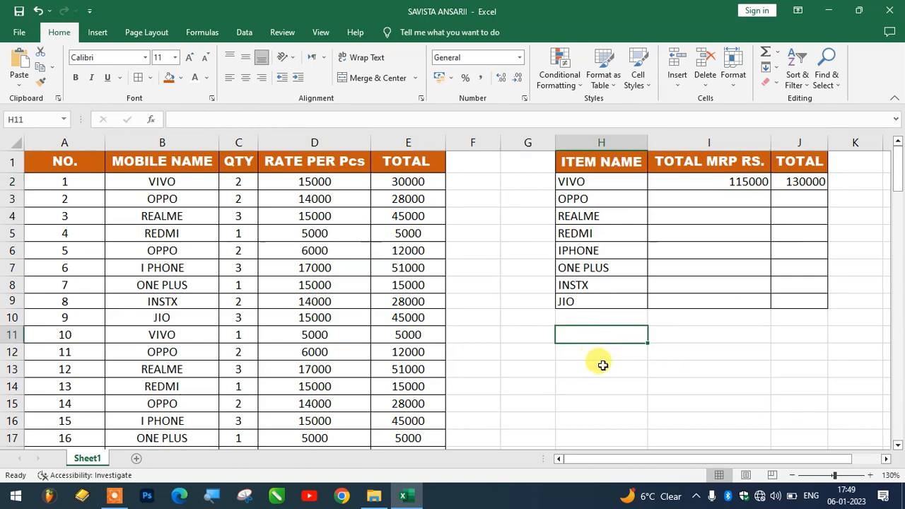
ctrl+scroll(582, 365, up, 4)
ctrl+scroll(573, 346, down, 4)
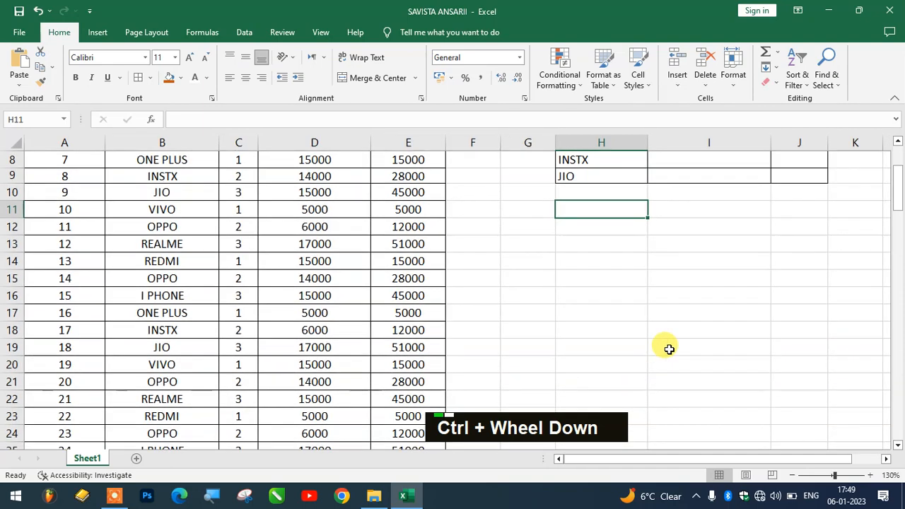
Step: Begin a COUNTIF formula in cell H14, below the item summary, for counting entries in the mobile name column
scroll(664, 347, up, 3)
ctrl+scroll(679, 350, down, 1)
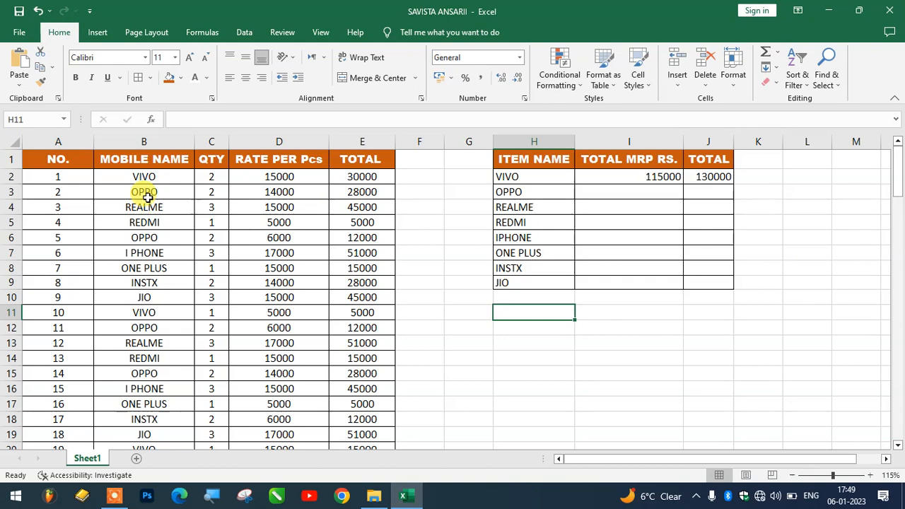
drag(147, 178, 140, 285)
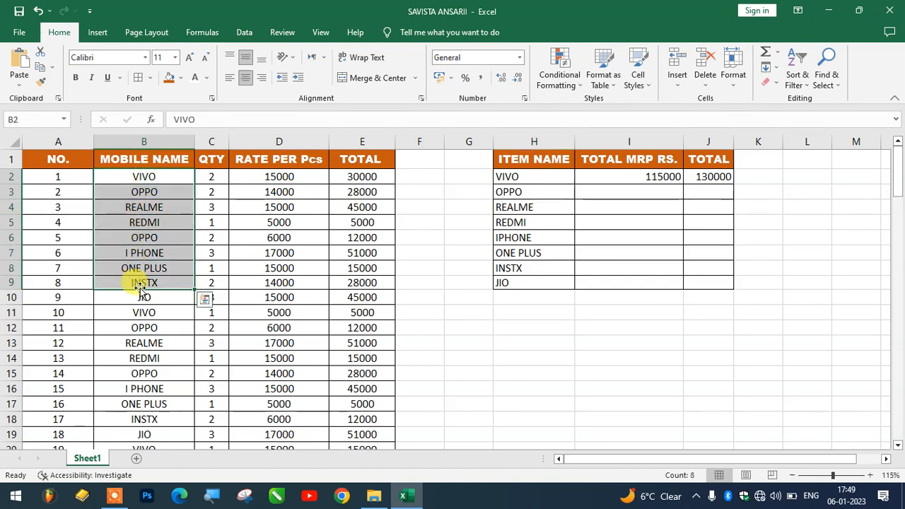
click(167, 207)
click(151, 225)
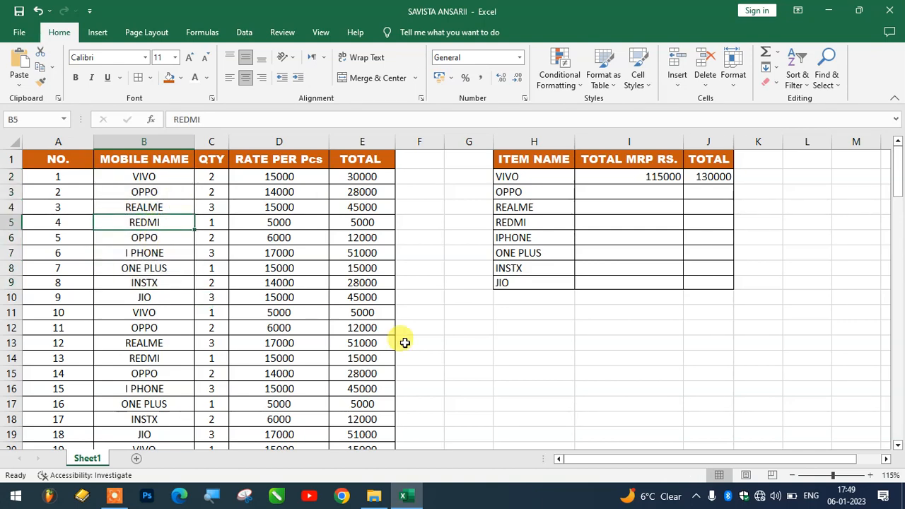
click(523, 355)
text(=)
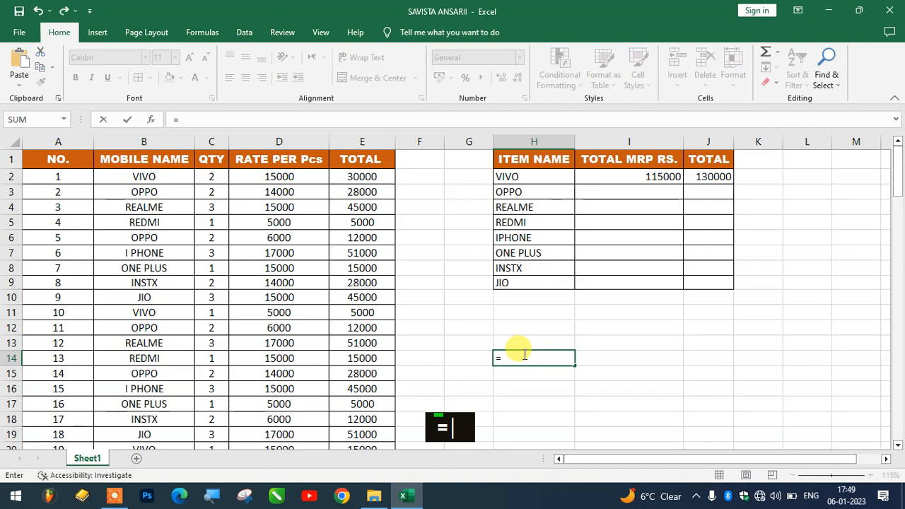
text(counf)
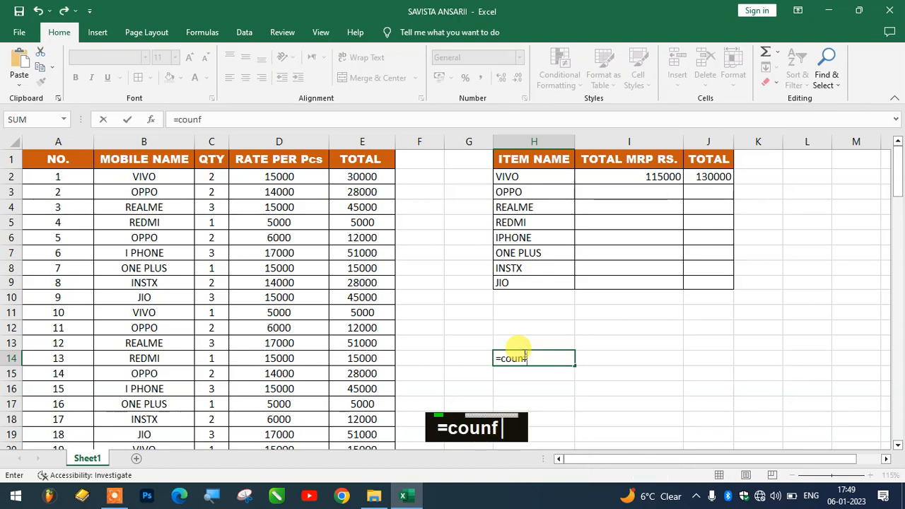
key(BackSpace)
text(ti)
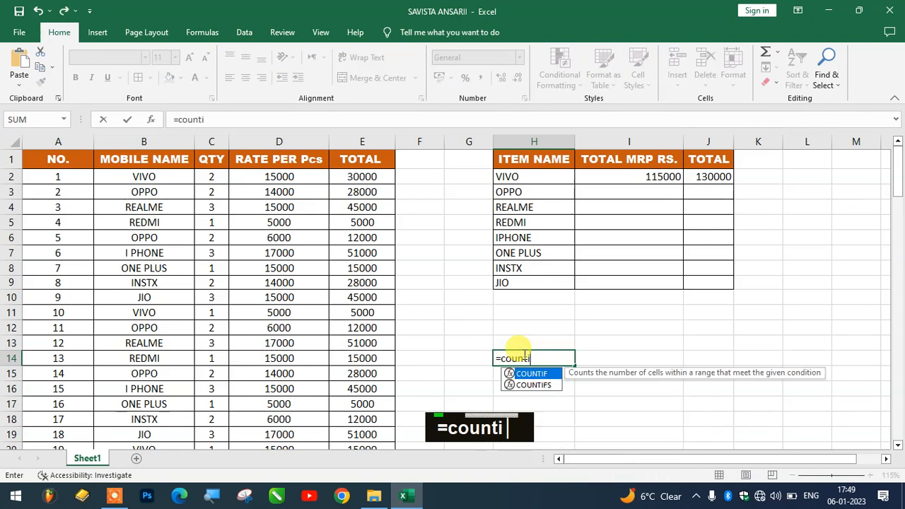
text(f()
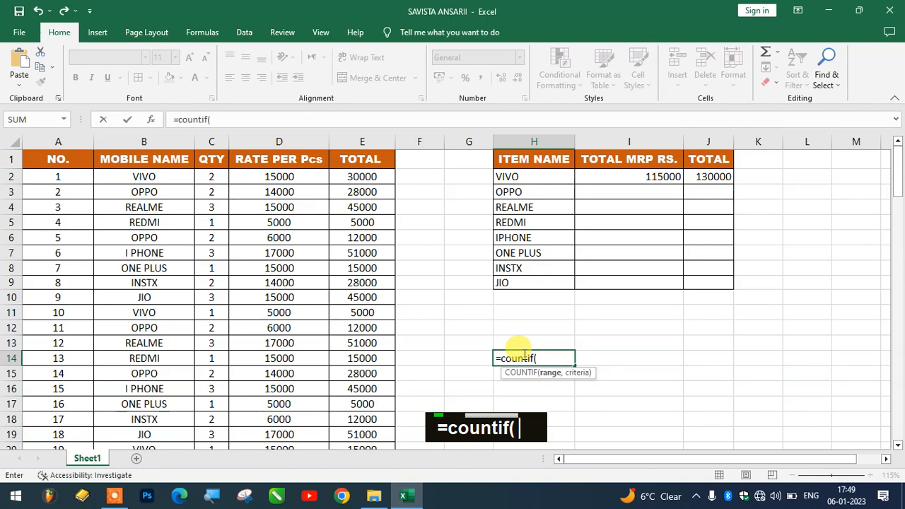
Step: Complete the H14 COUNTIF formula with the range b1:b100 and the criteria "vivo", close the bracket and enter it
text(b)
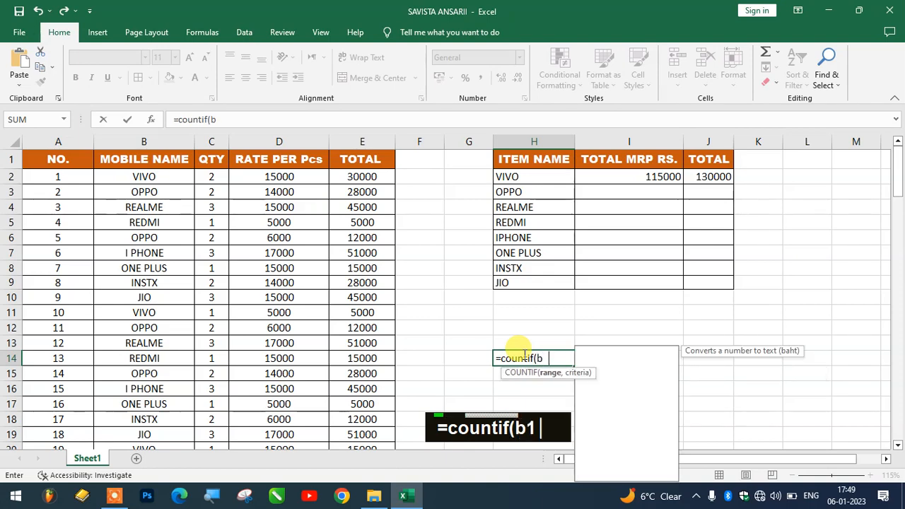
text(1:b100)
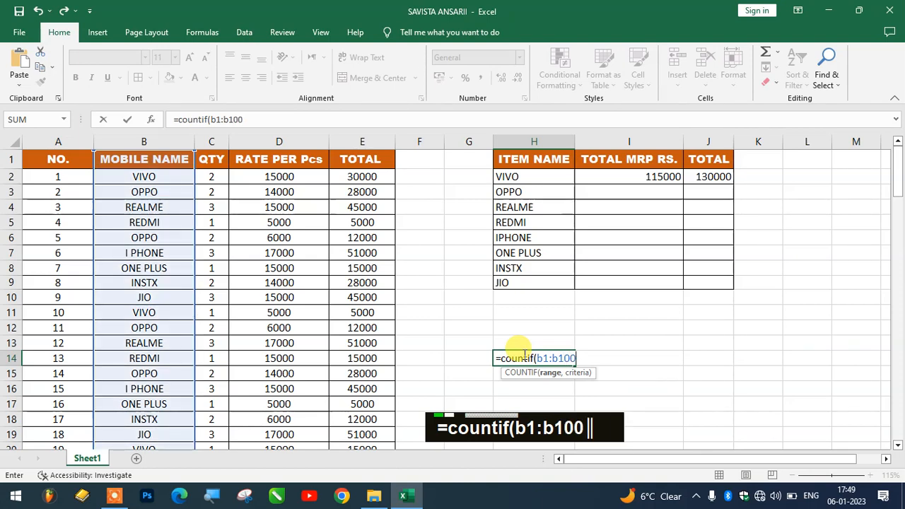
text(,")
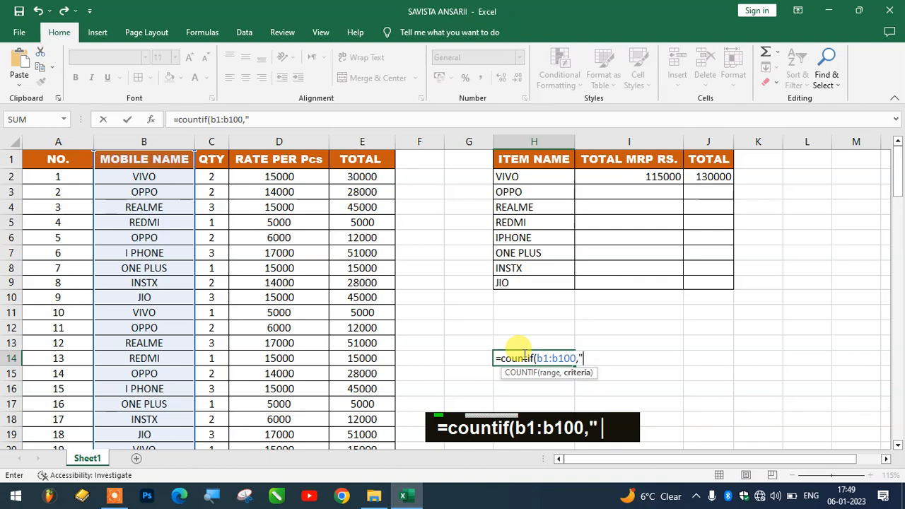
text(vivo")
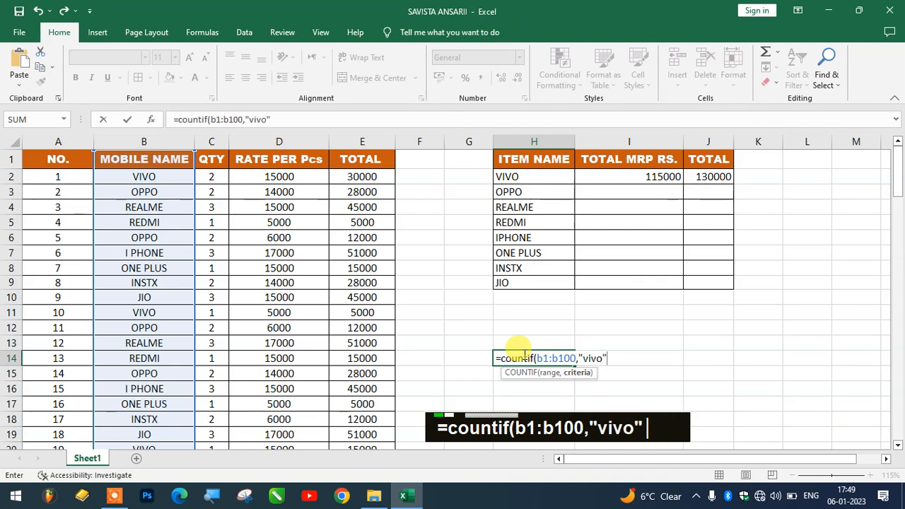
text())
key(Return)
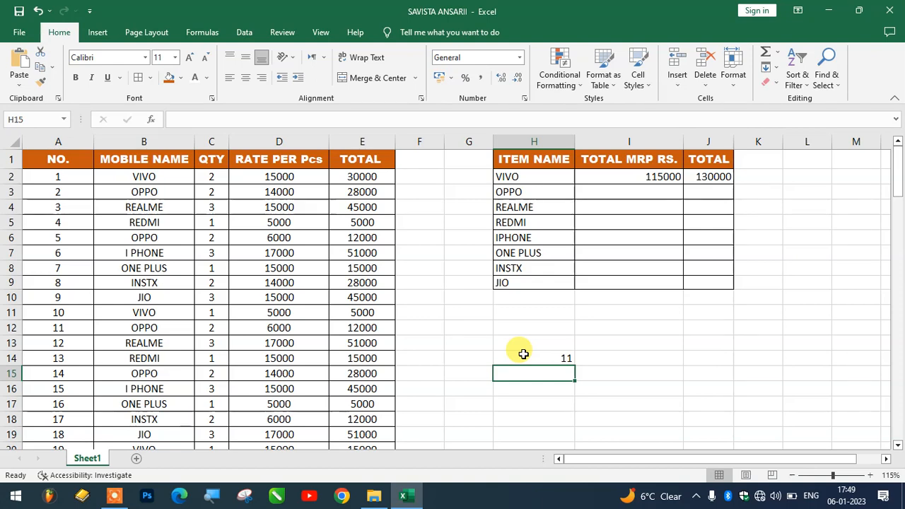
Step: Review the COUNTIF formula in H14 and leave the cell
click(563, 356)
double_click(563, 357)
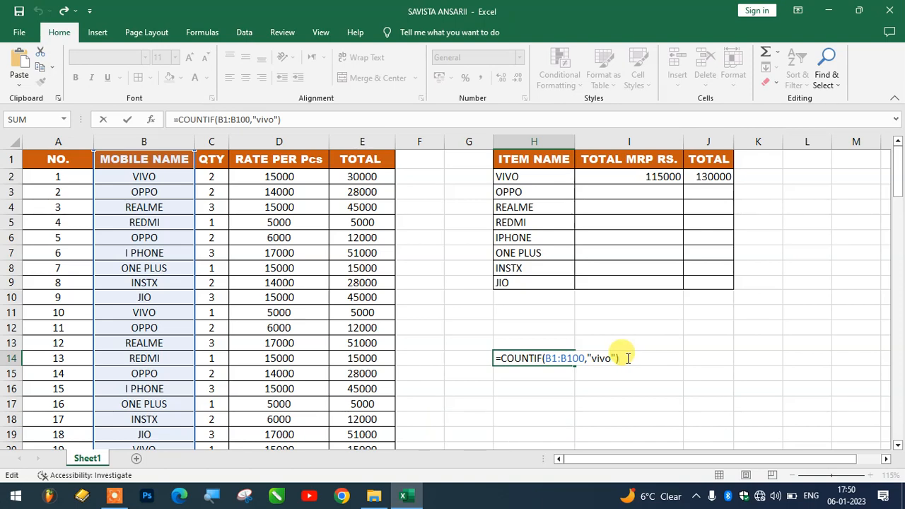
key(Return)
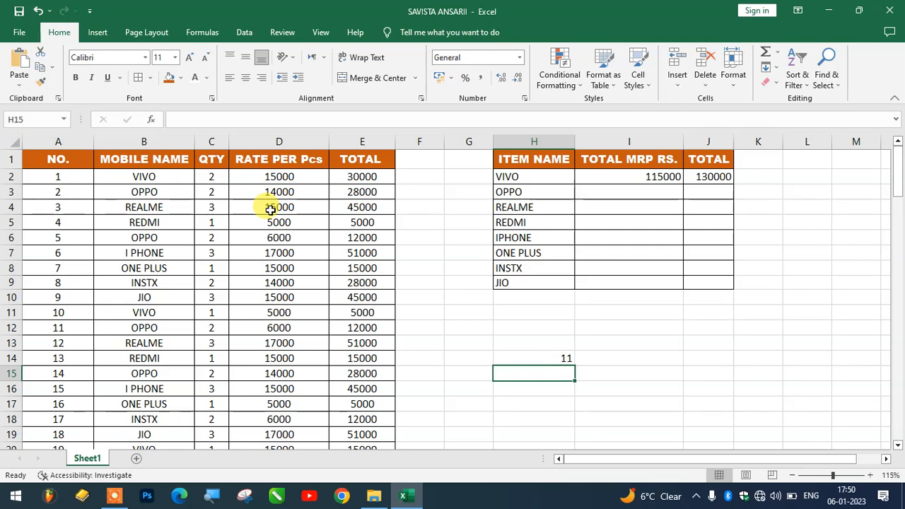
Step: Add a filter to the MOBILE NAME column and show only the VIVO rows
click(150, 137)
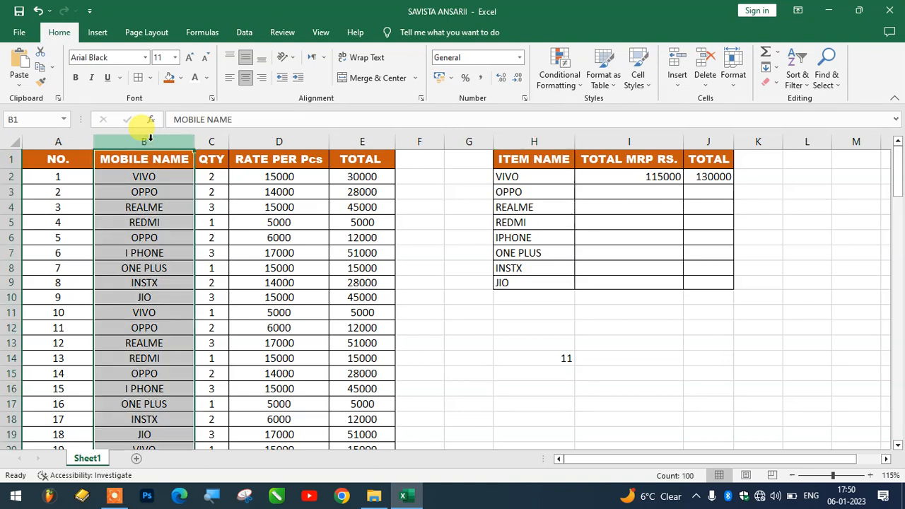
click(796, 80)
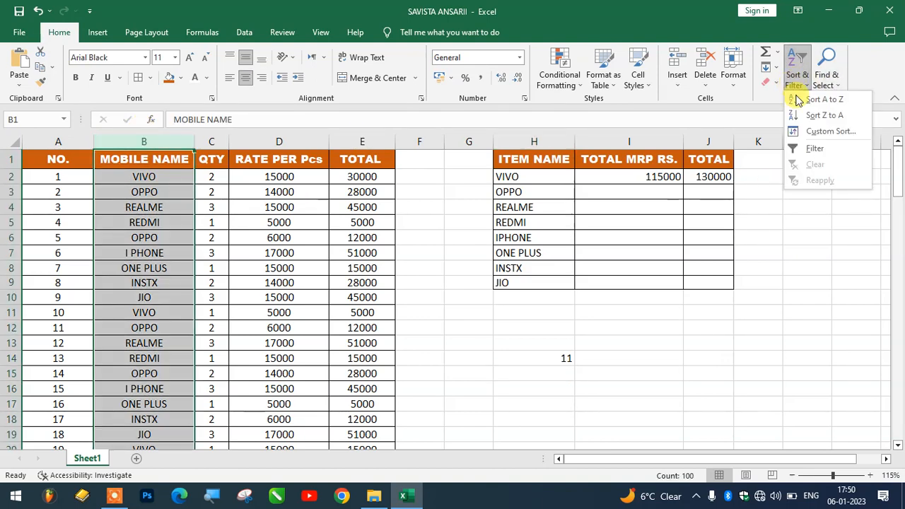
click(810, 149)
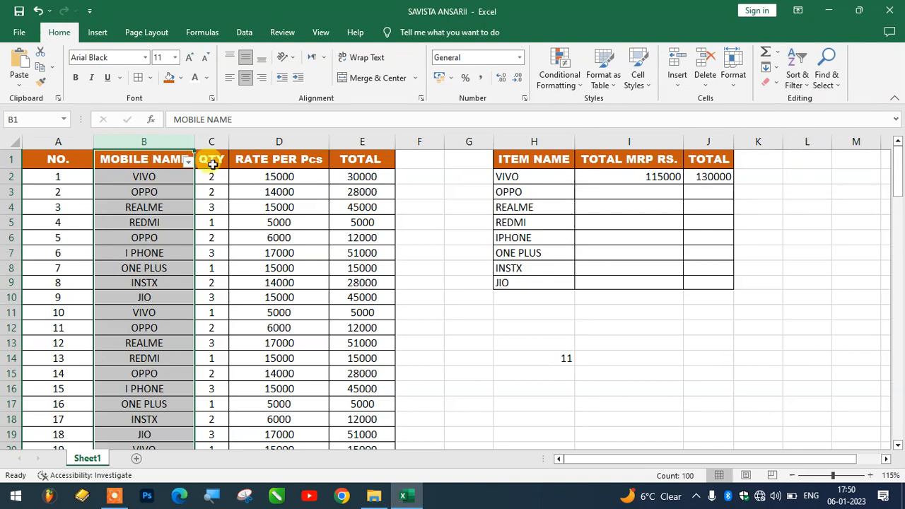
click(188, 161)
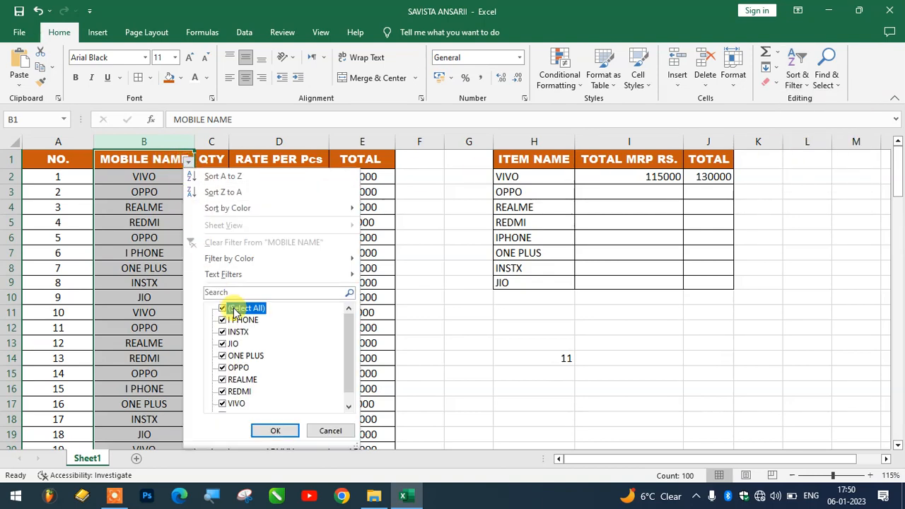
click(224, 308)
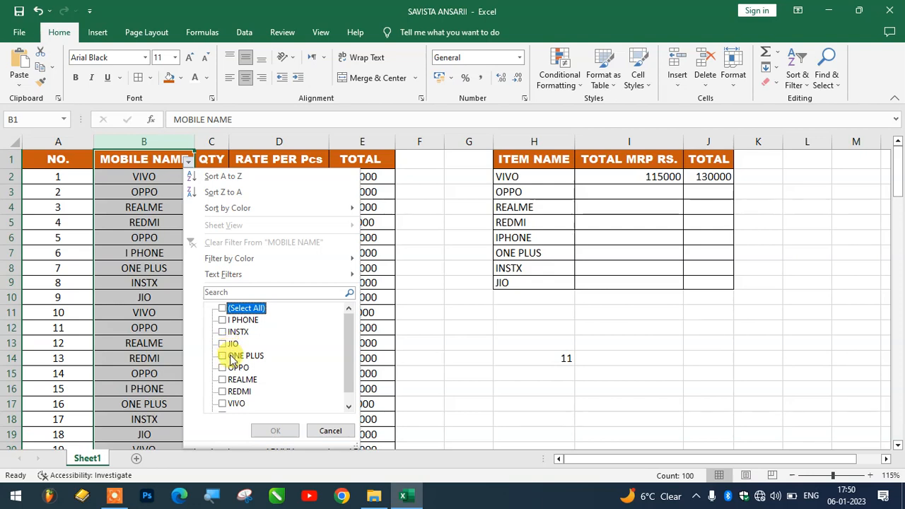
click(231, 404)
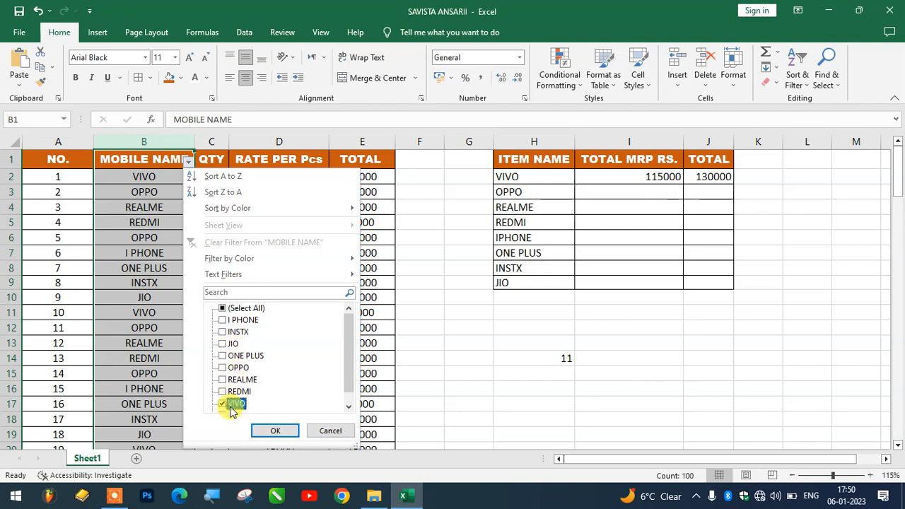
click(265, 430)
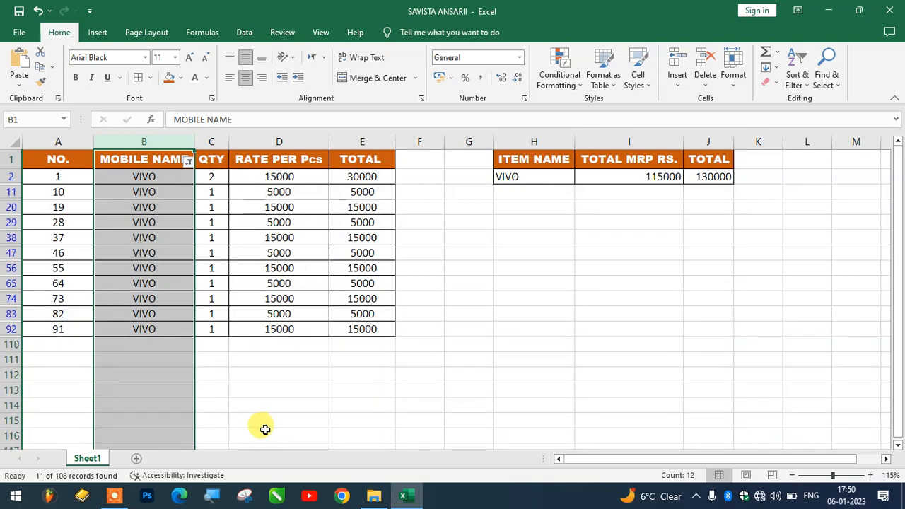
Step: Count the filtered VIVO entries in column B one by one and by selecting the whole list from B2 to B92
click(311, 402)
click(157, 177)
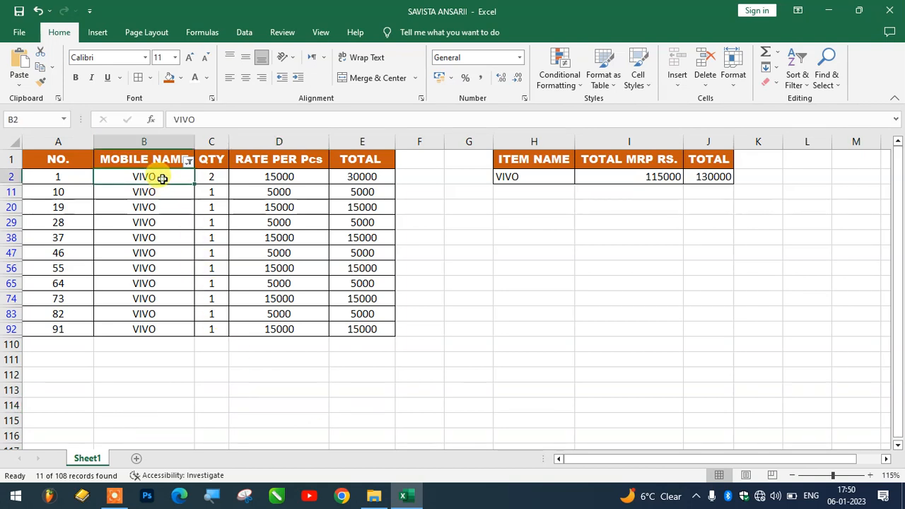
click(162, 192)
click(158, 207)
click(157, 222)
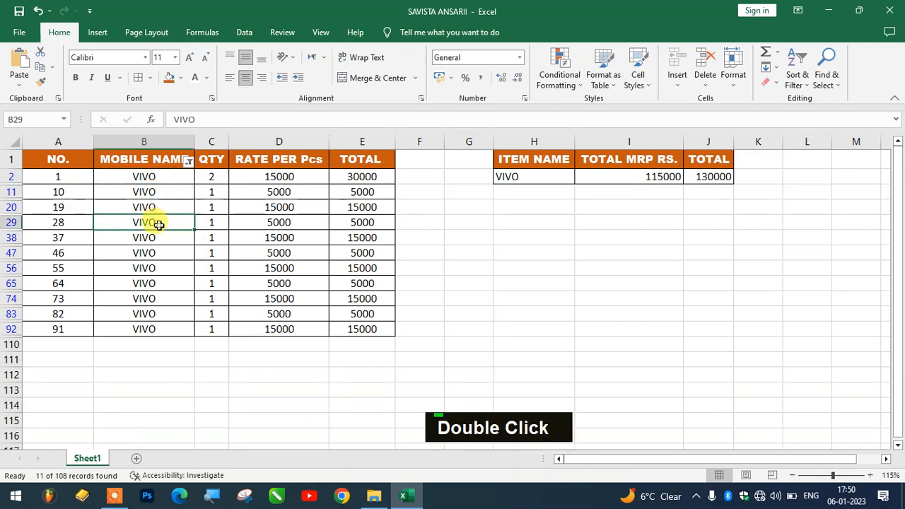
click(154, 237)
click(154, 254)
click(153, 268)
click(151, 284)
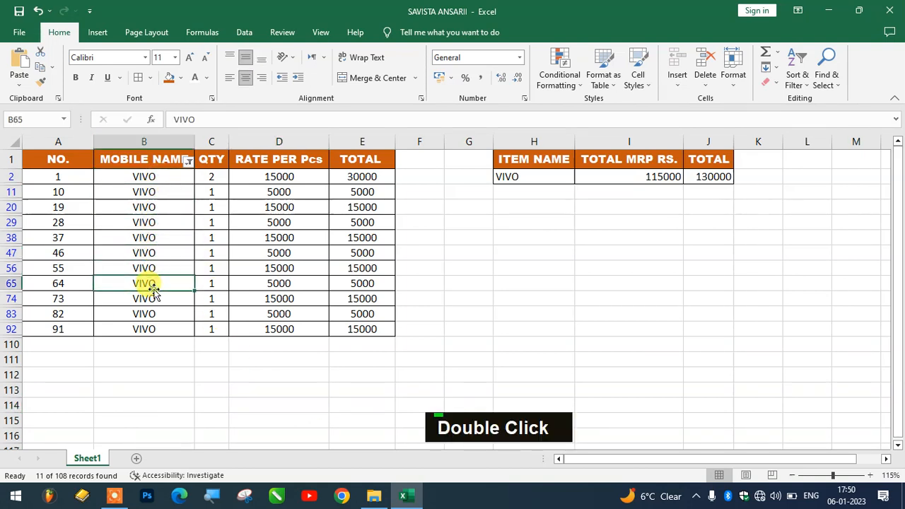
click(154, 298)
click(157, 313)
click(155, 327)
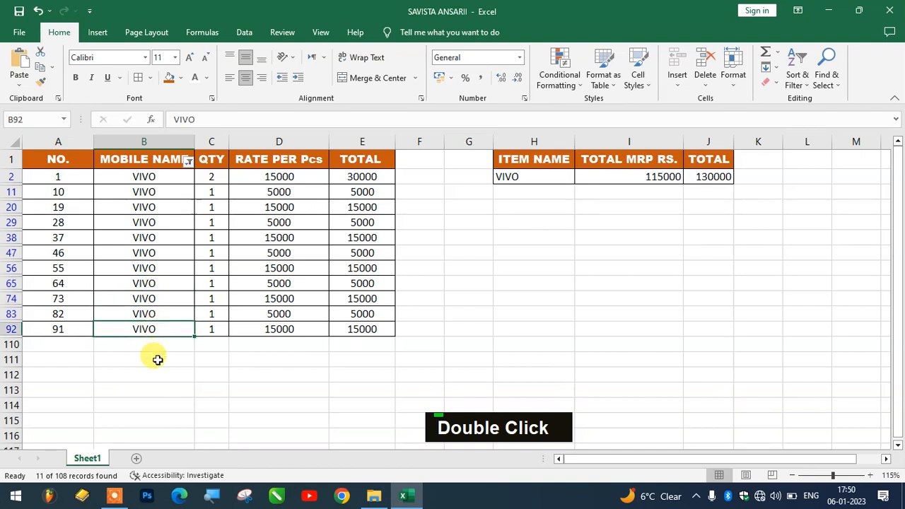
drag(151, 363, 151, 309)
click(141, 382)
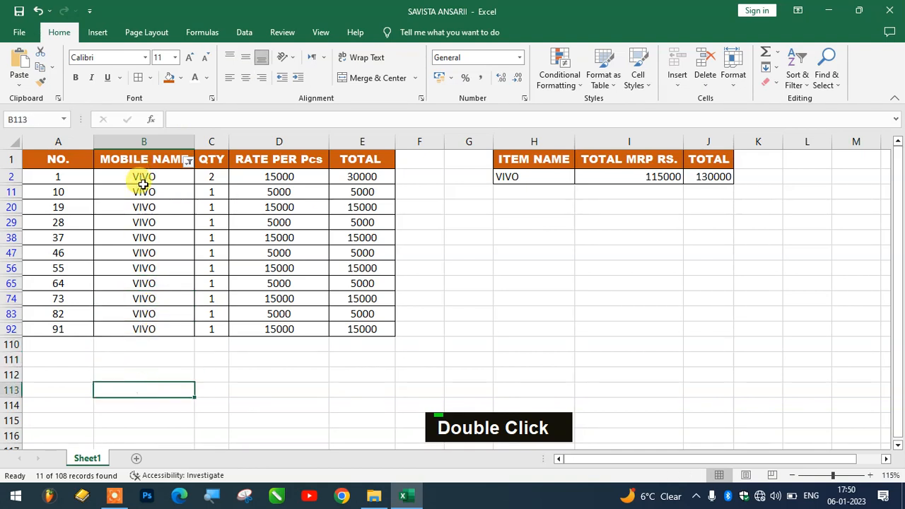
drag(141, 178, 140, 329)
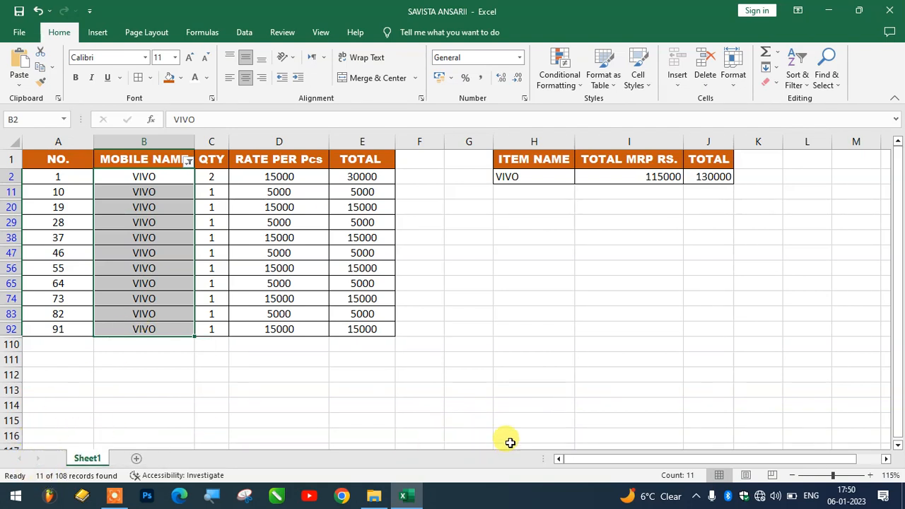
click(189, 163)
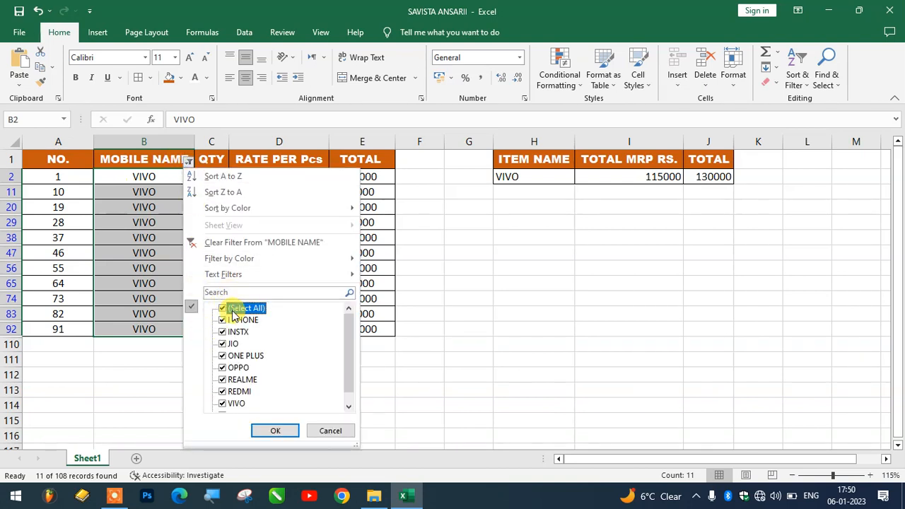
click(270, 436)
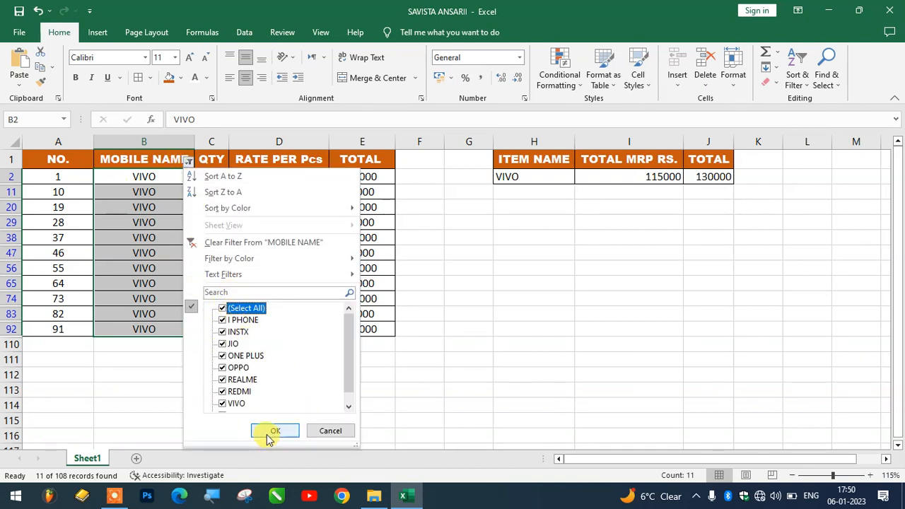
click(269, 436)
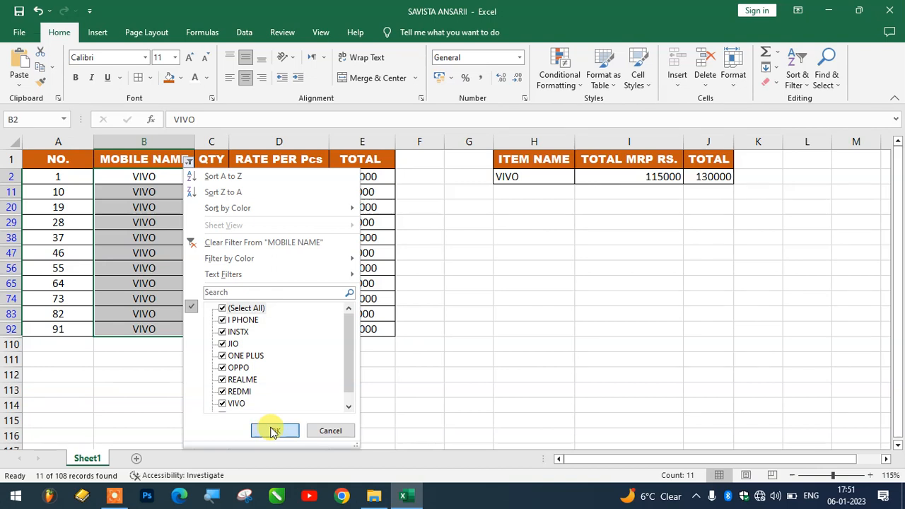
click(330, 430)
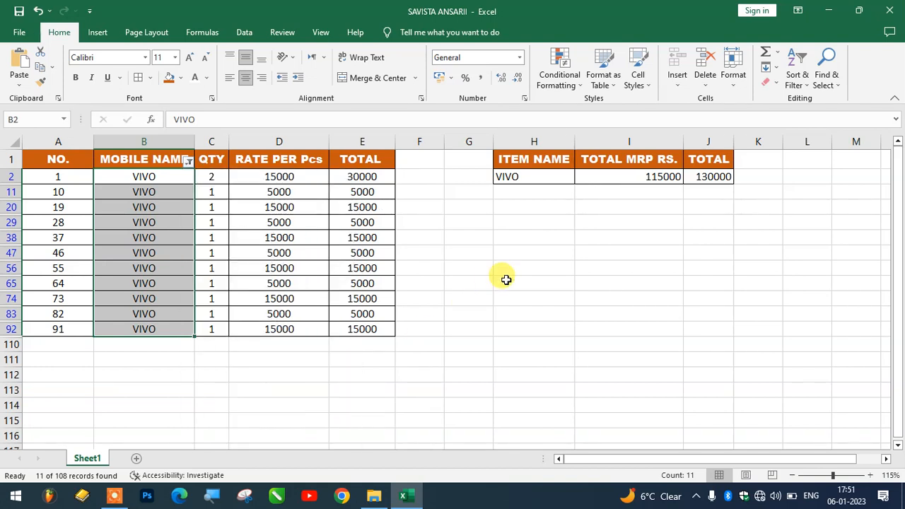
Step: Start a SUM formula in cell H83 with the first three filtered VIVO rates, D2, D11 and D20, as separate arguments
click(524, 311)
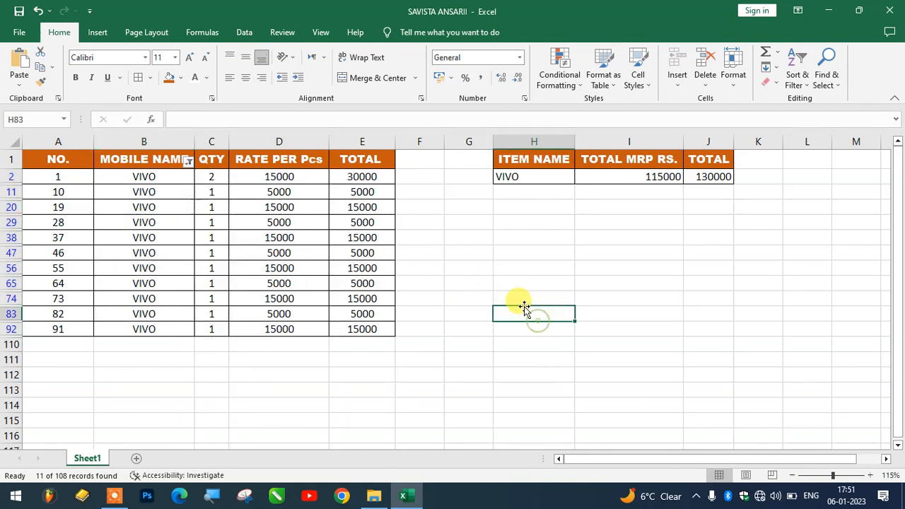
text(=sum()
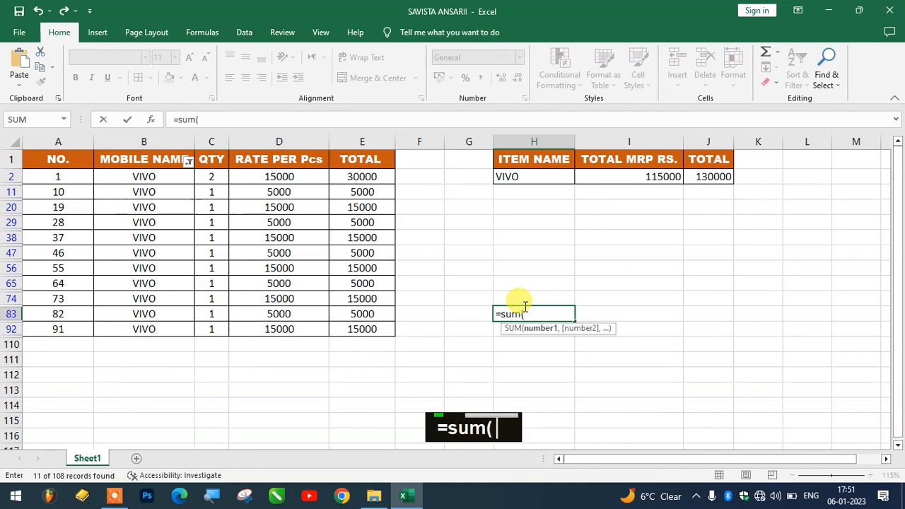
click(293, 179)
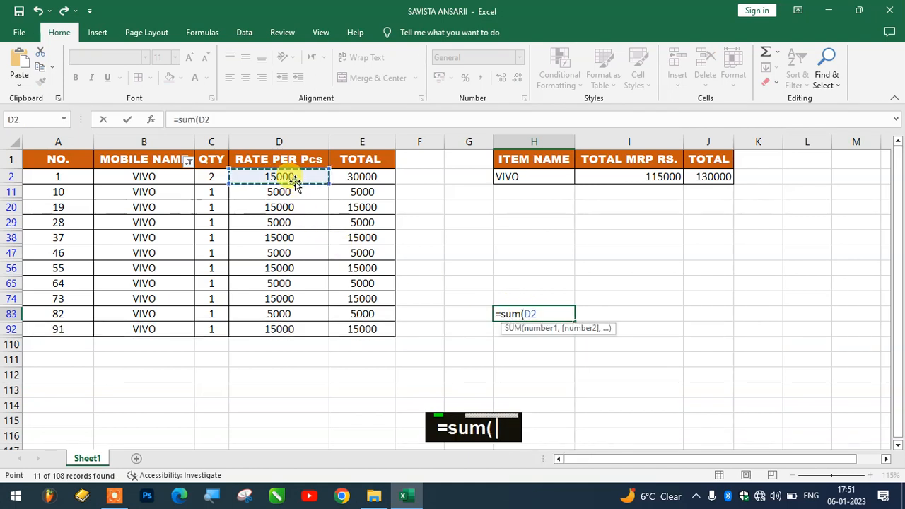
text(,)
click(293, 191)
text(,)
click(292, 205)
text(,)
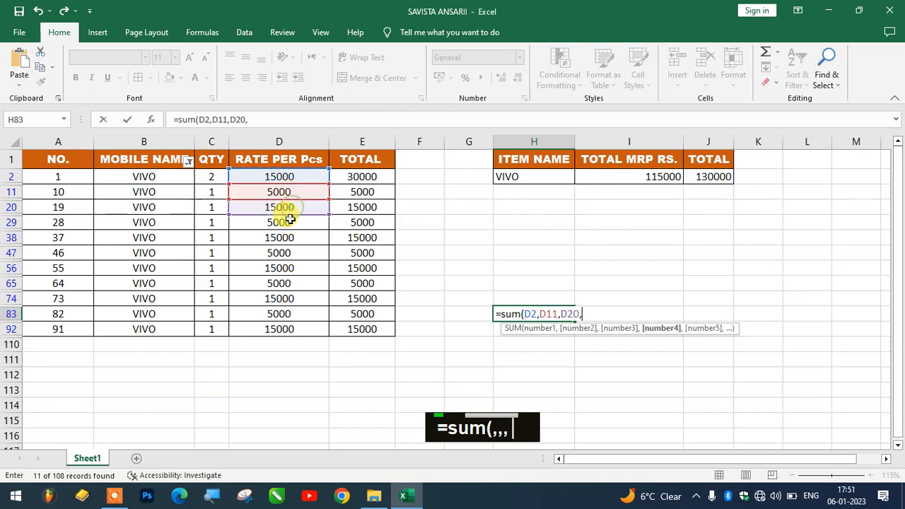
Step: Add the rate cells D29, D38, D47, D56, D65 and D74 as further separate arguments of the SUM formula
click(289, 222)
text(,)
click(283, 237)
text(,)
click(283, 252)
text(,)
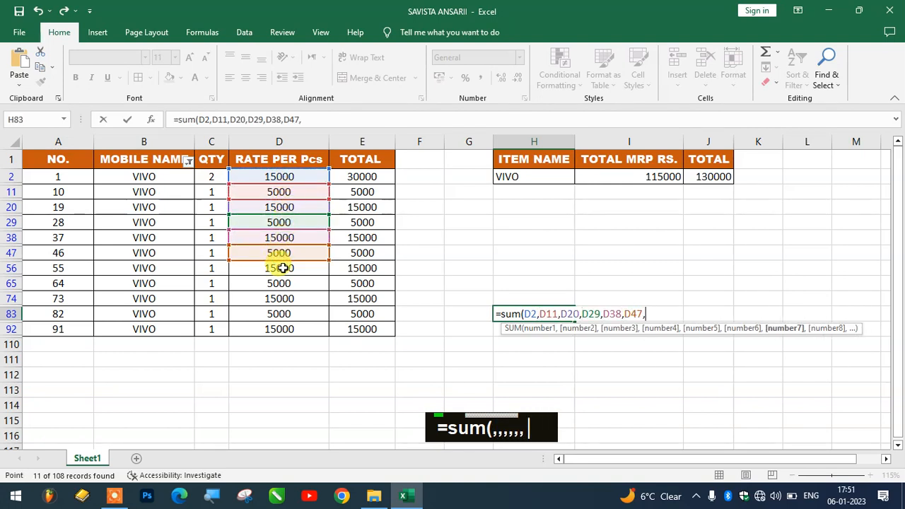
click(283, 268)
text(,)
click(283, 284)
text(,)
click(284, 298)
text(,)
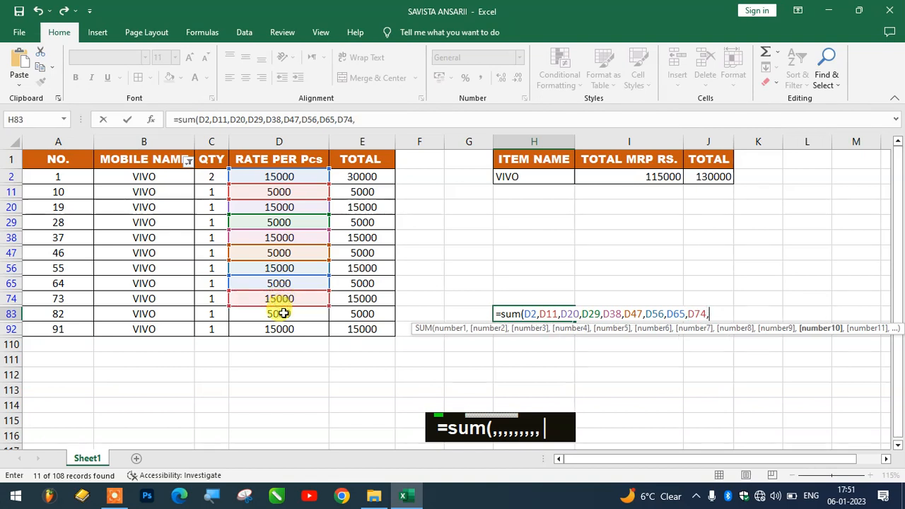
Step: Complete the SUM formula with D83 and D92, enter it, and compare its result with the TOTAL MRP RS. value in I2
click(282, 313)
text(,)
click(283, 329)
text(,)
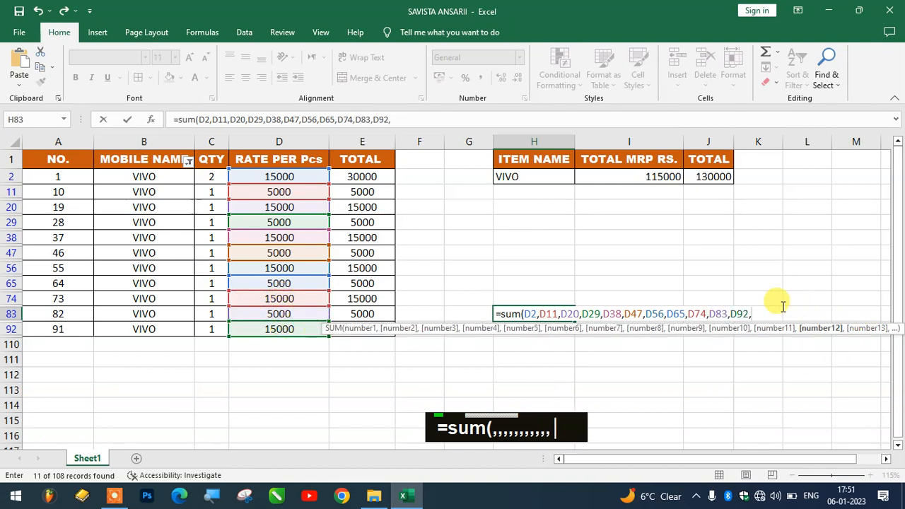
key(BackSpace)
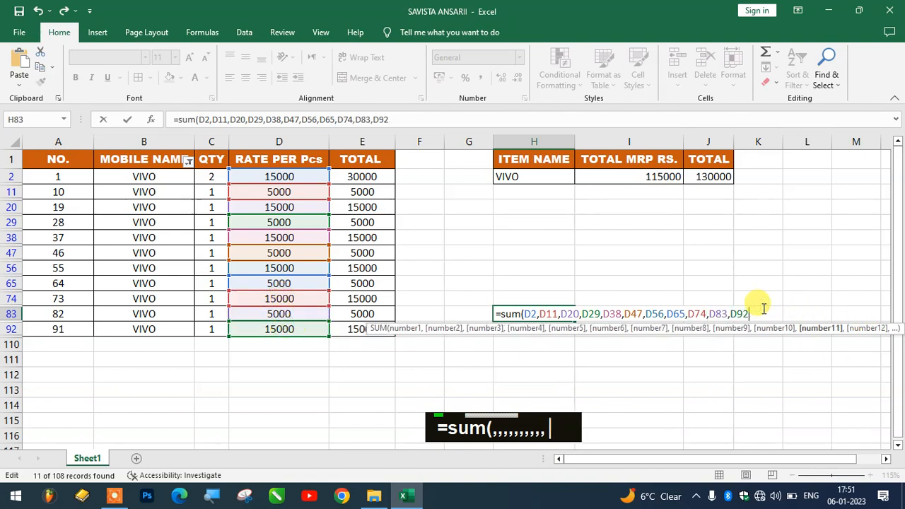
text())
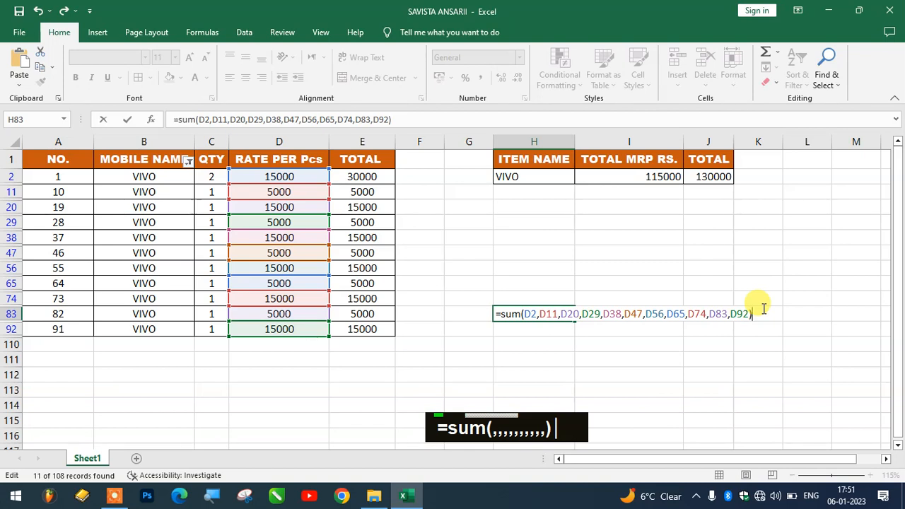
key(Return)
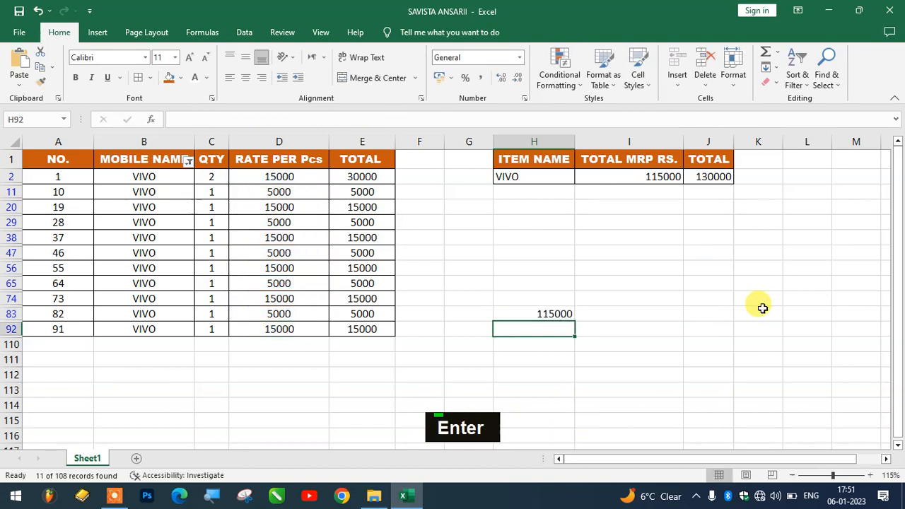
click(677, 176)
click(543, 314)
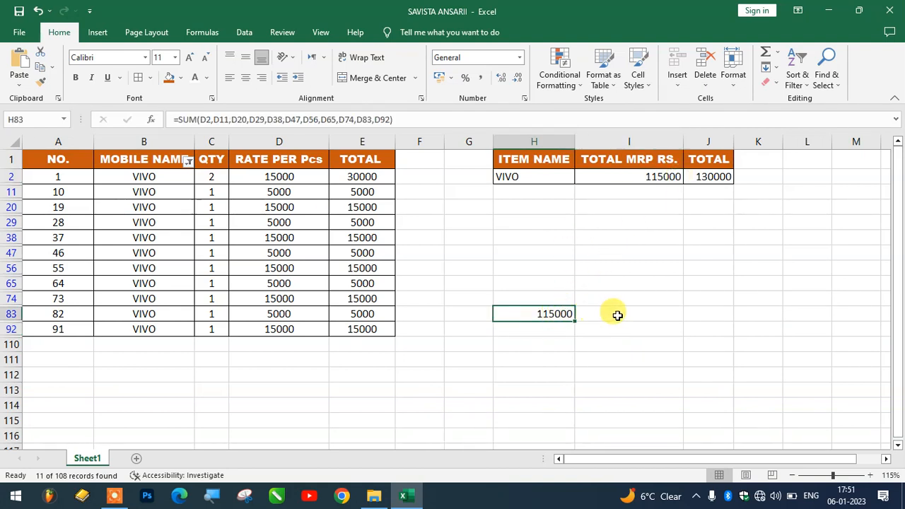
Step: Try the continuous range D2:D92 in place of the separate references in the H83 SUM formula, and undo the change
double_click(560, 313)
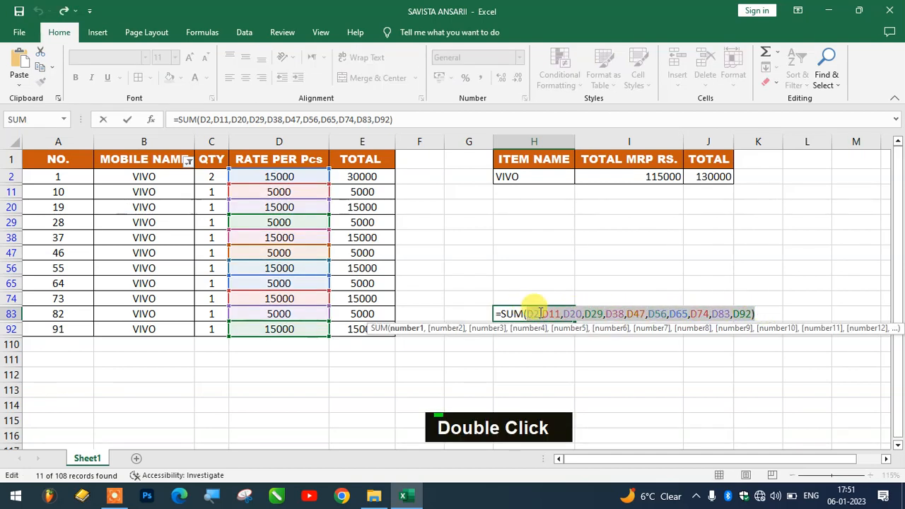
key(BackSpace)
drag(279, 177, 278, 329)
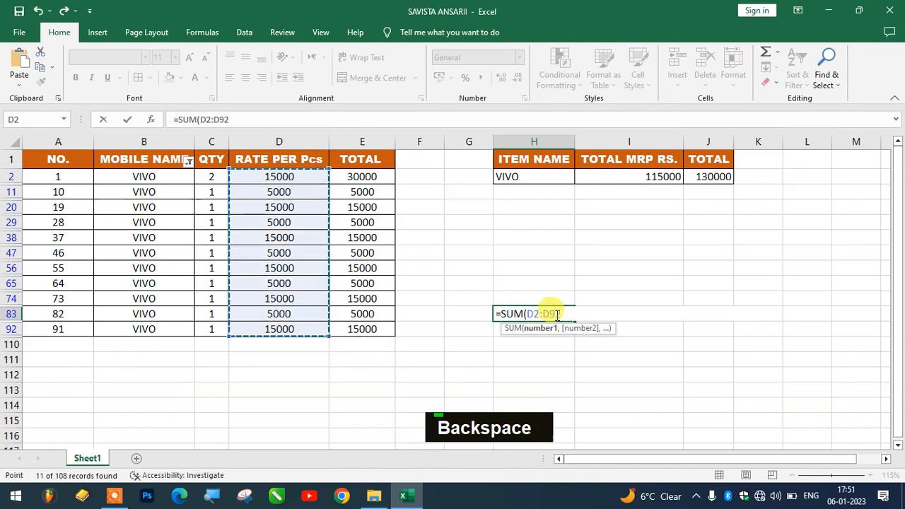
key(Return)
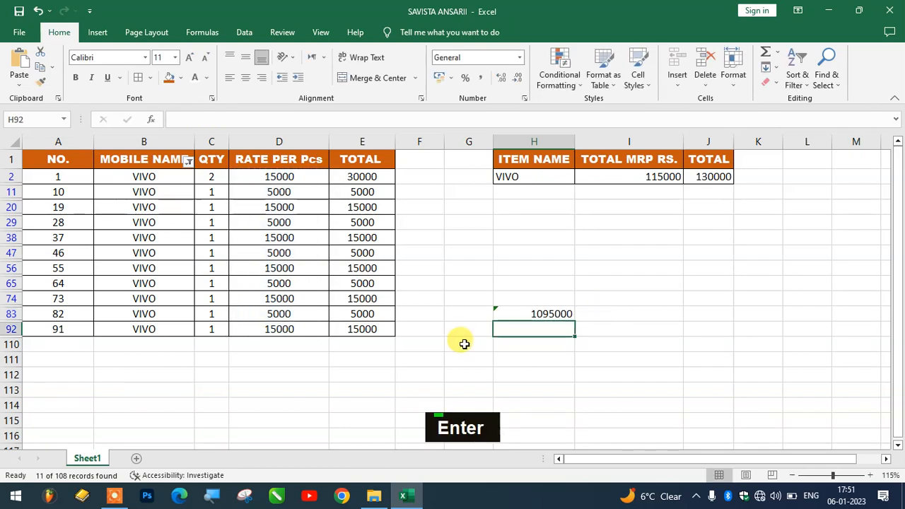
key(ctrl)
key(ctrl+z)
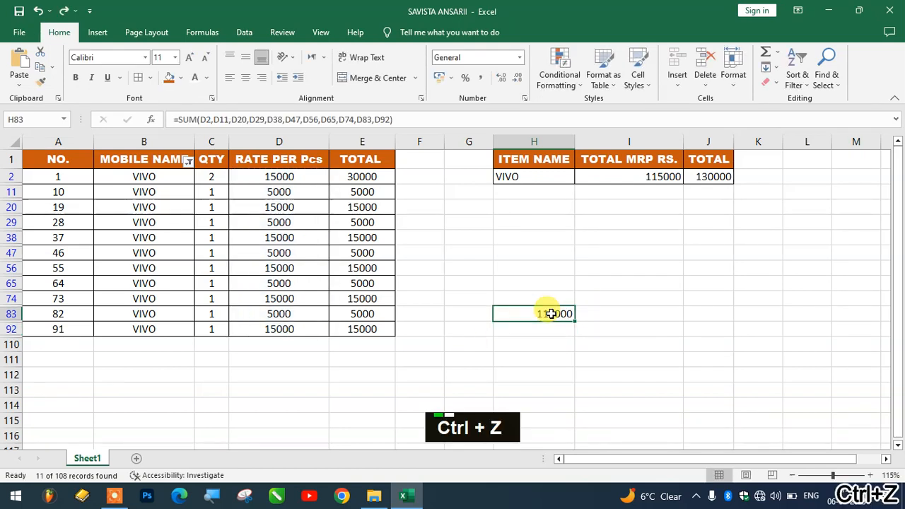
Step: Open the SUM formula in H83 to examine its separate cell references
double_click(555, 311)
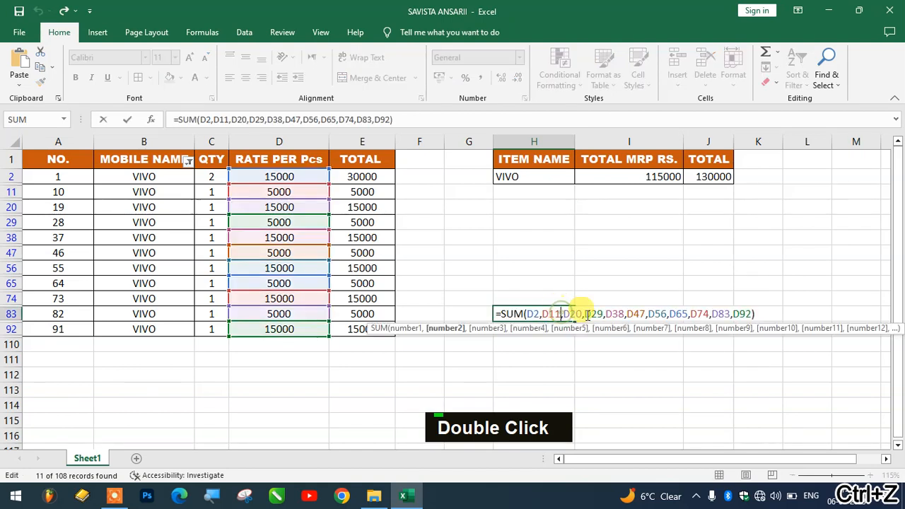